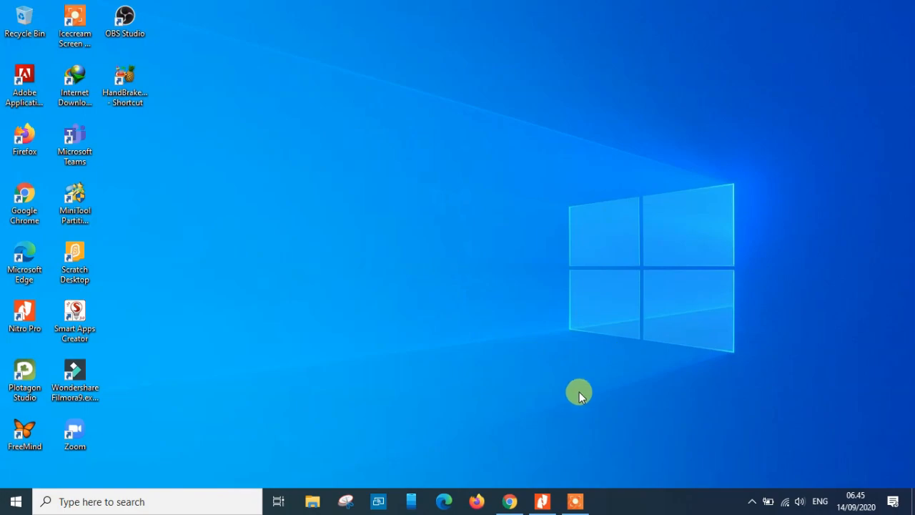
Open the PDF textbook and read the Mail Merge section with its parents' address table and envelope example
left_click(542, 501)
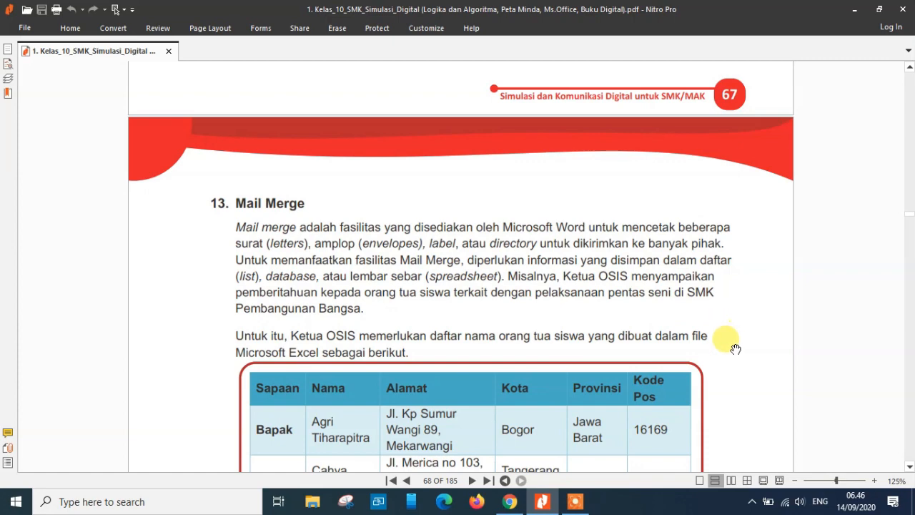
left_click_drag(736, 351, 724, 261)
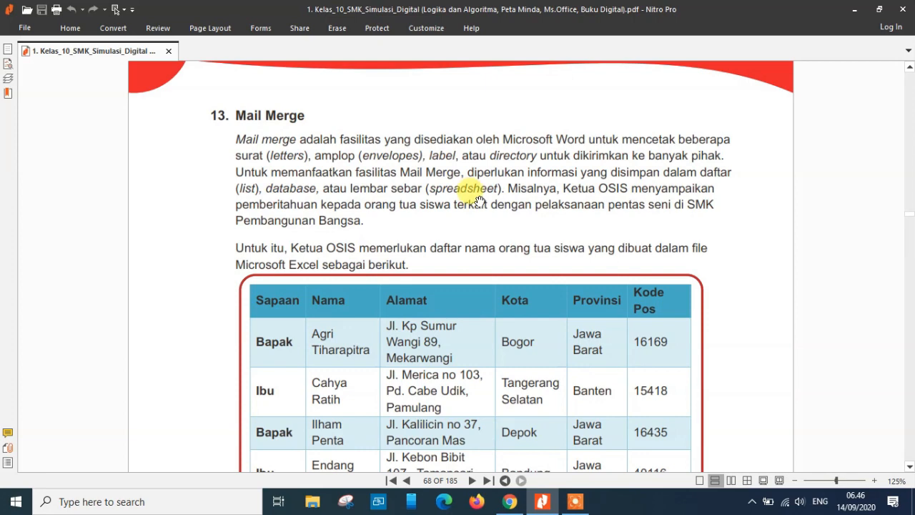
left_click_drag(760, 286, 760, 219)
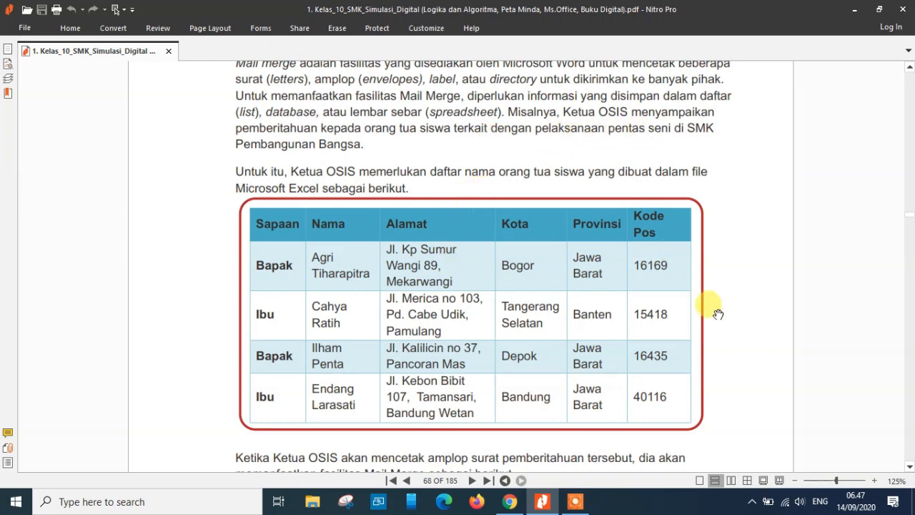
scroll(719, 299, "down", 2)
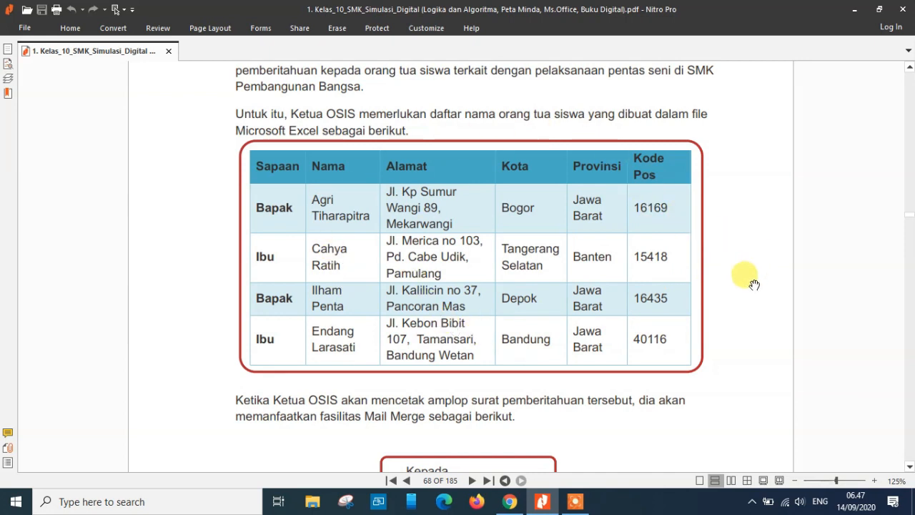
scroll(745, 251, "down", 3)
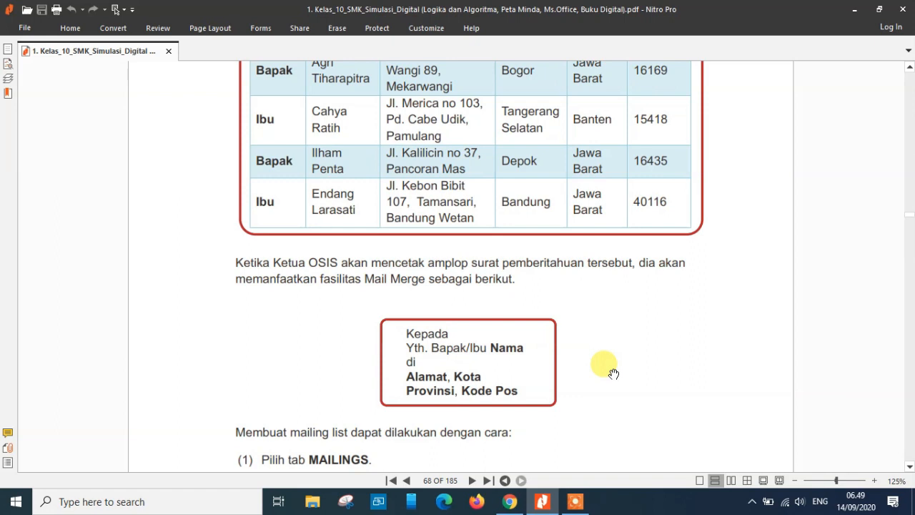
scroll(612, 383, "up", 1)
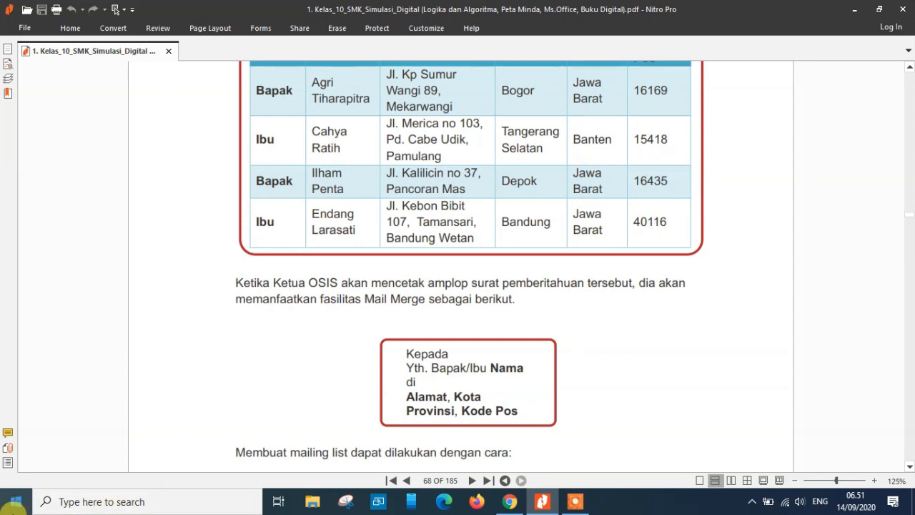
Launch Excel 2013 from the Start search and create a blank workbook
left_click(15, 503)
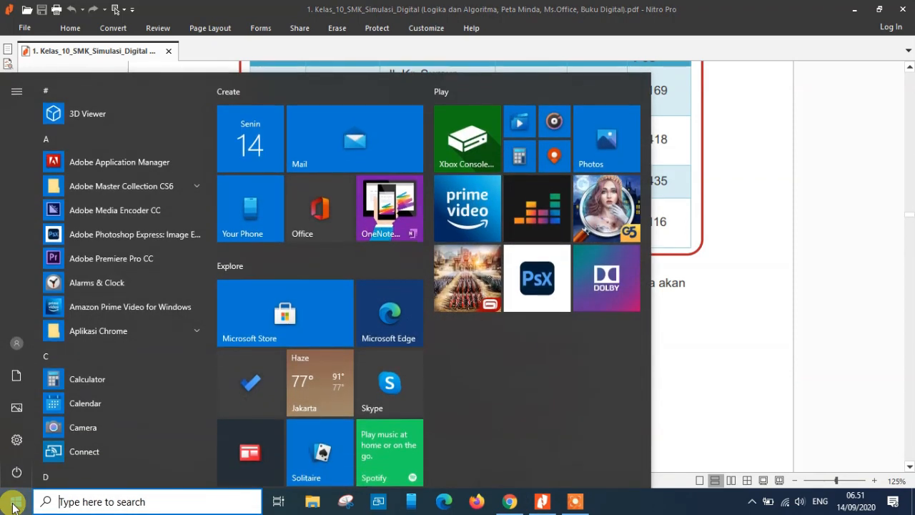
type("excel")
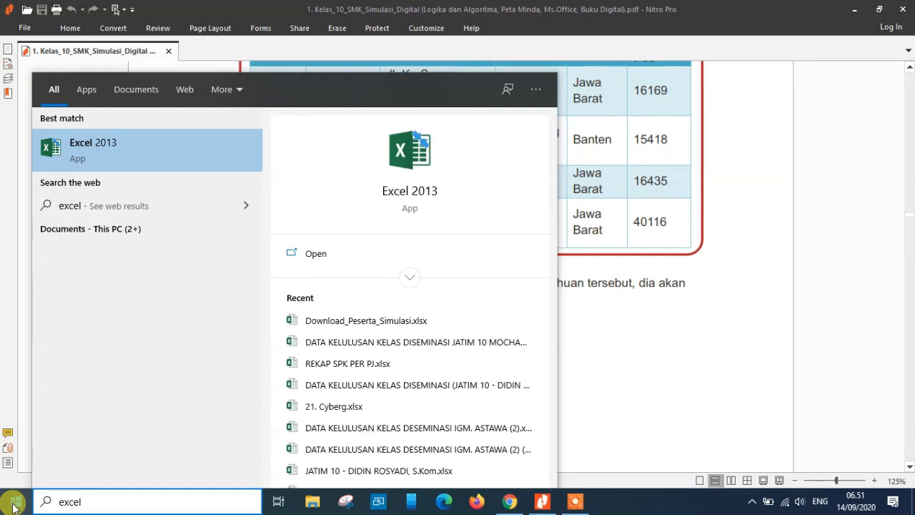
key("Return")
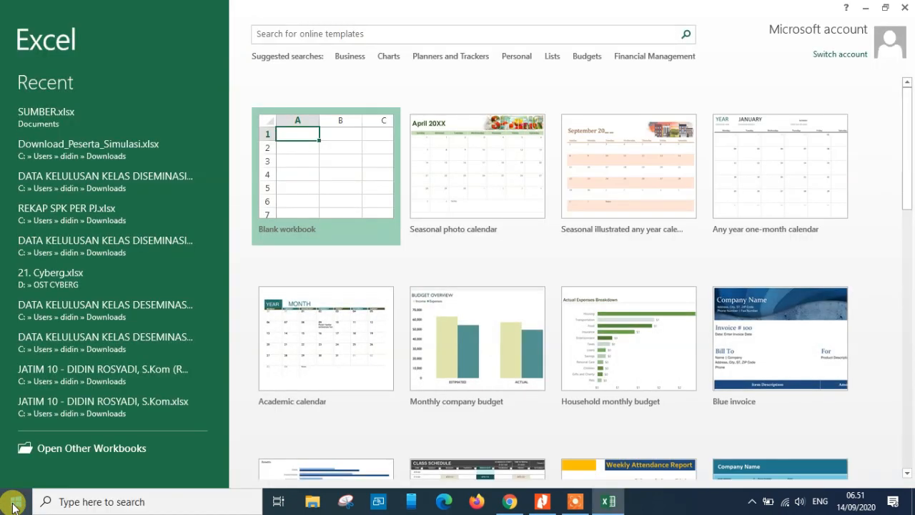
left_click(303, 186)
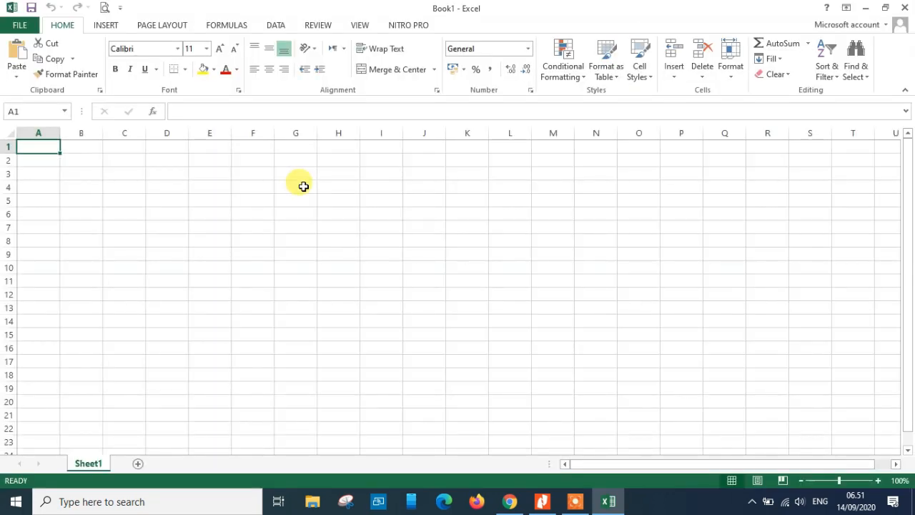
Enter the column headers NO, NAMA, KELAS, TANGGAL and GURU MAPEL across row 1
type("NO")
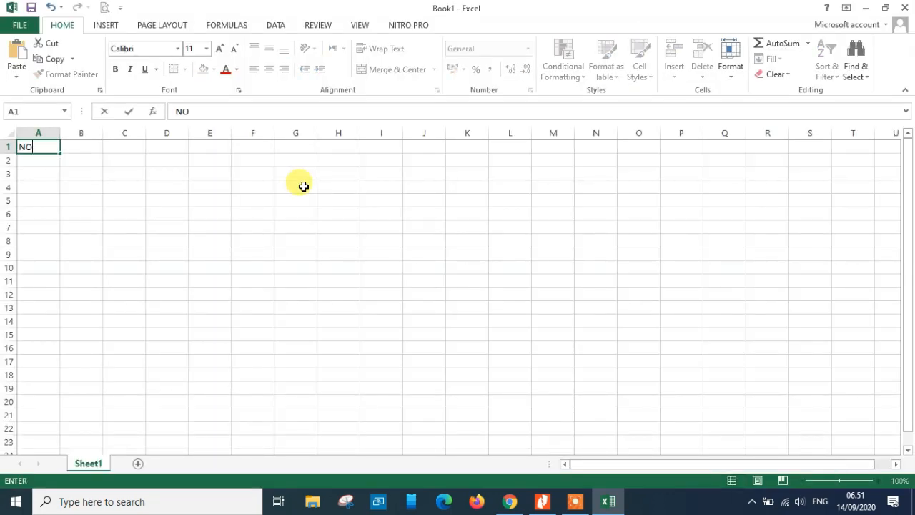
key("Tab")
type("NAM")
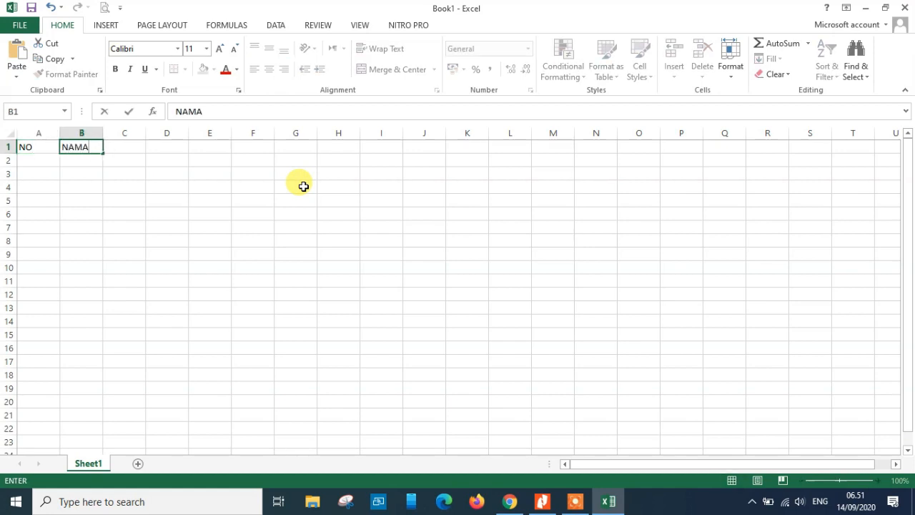
key("Tab")
type("KE")
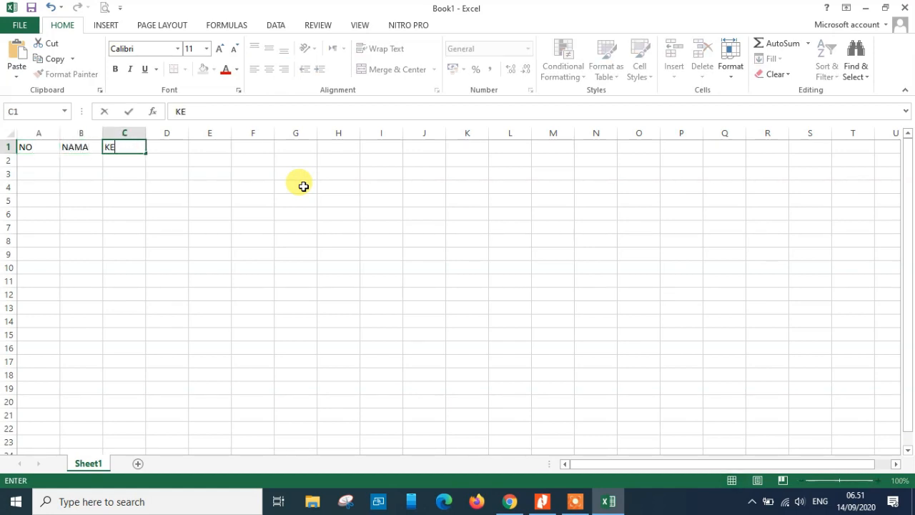
key("Tab")
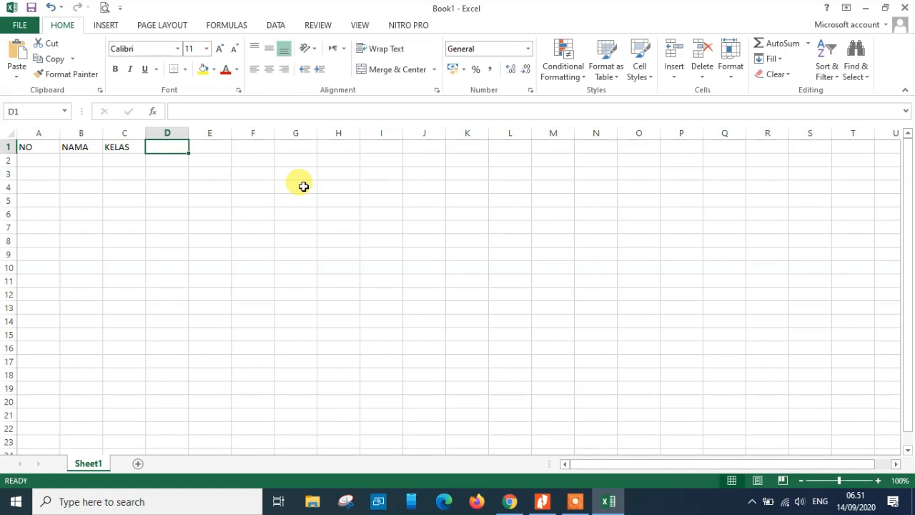
type("TANGGAL")
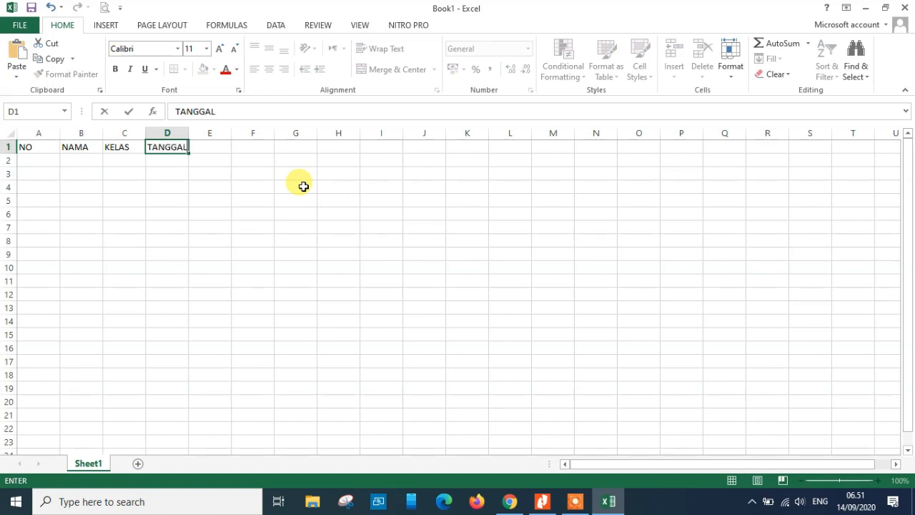
key("Tab")
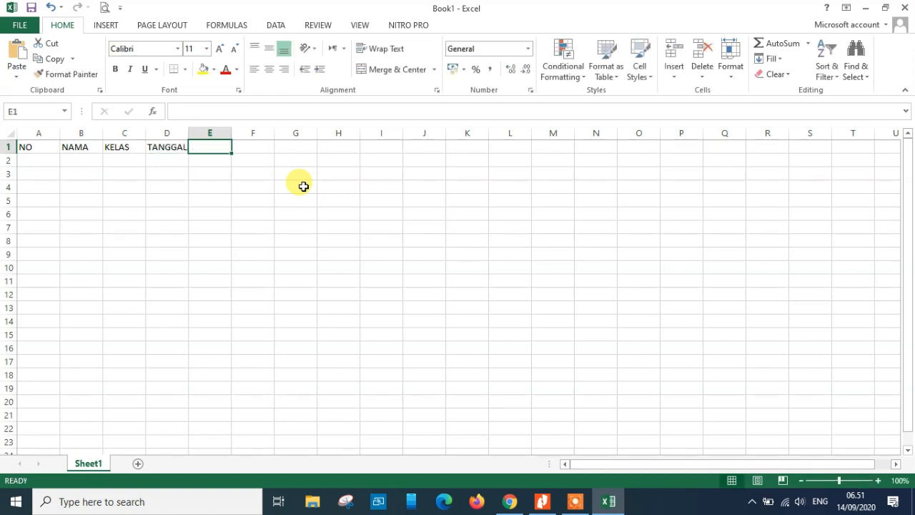
type("GURU")
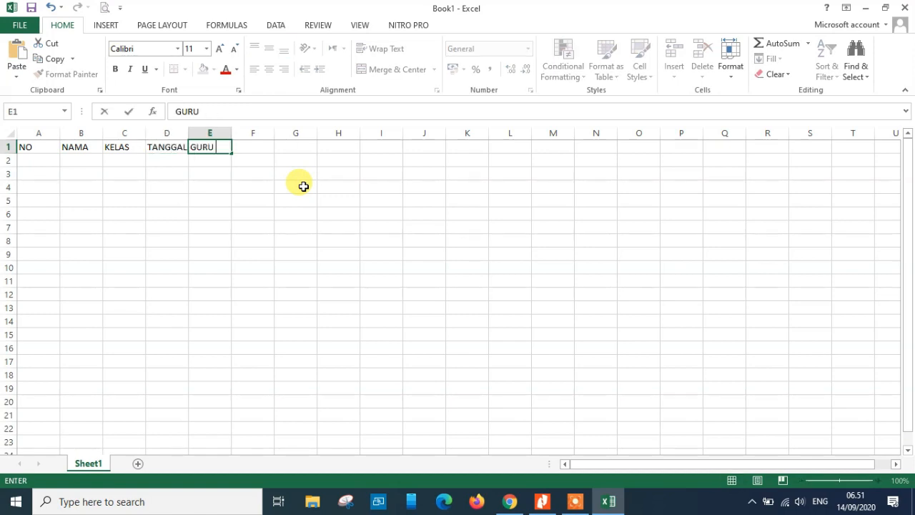
type(" MAPEL")
key("Return")
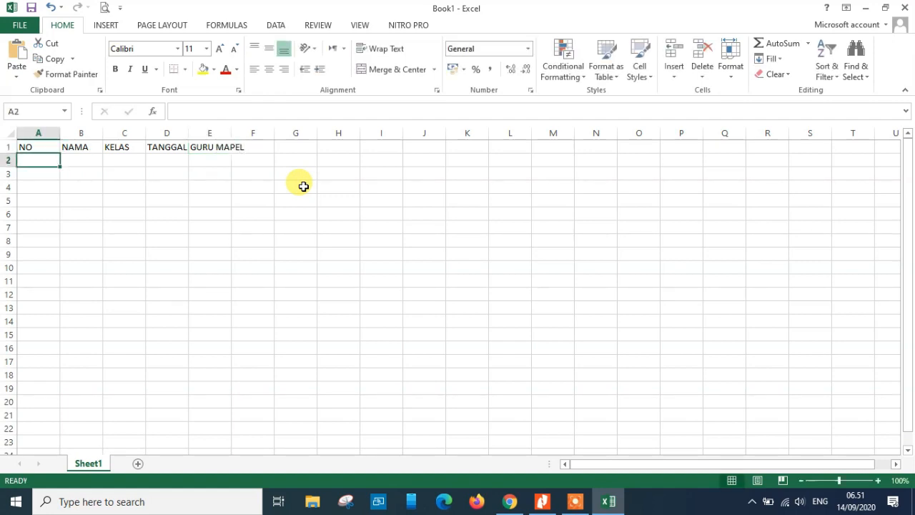
Enter 1 and 2 under NO, then fill the series down to 10 in row 11
type("1")
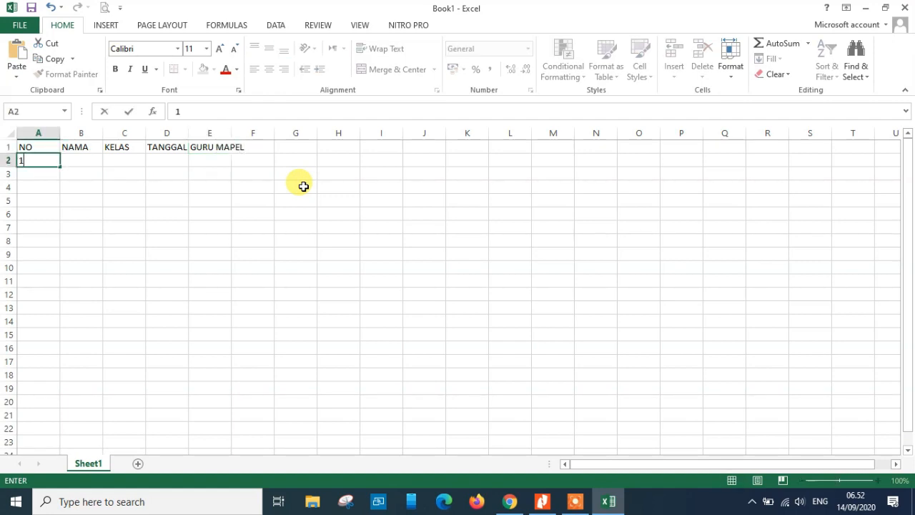
key("Return")
type("2")
key("Return")
key("Up")
key("Up")
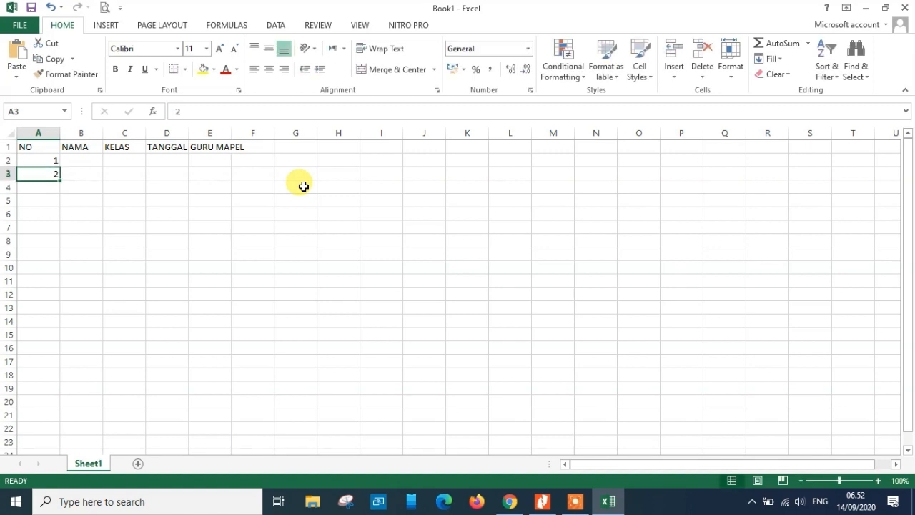
key("shift+Down")
left_click_drag(60, 179, 53, 279)
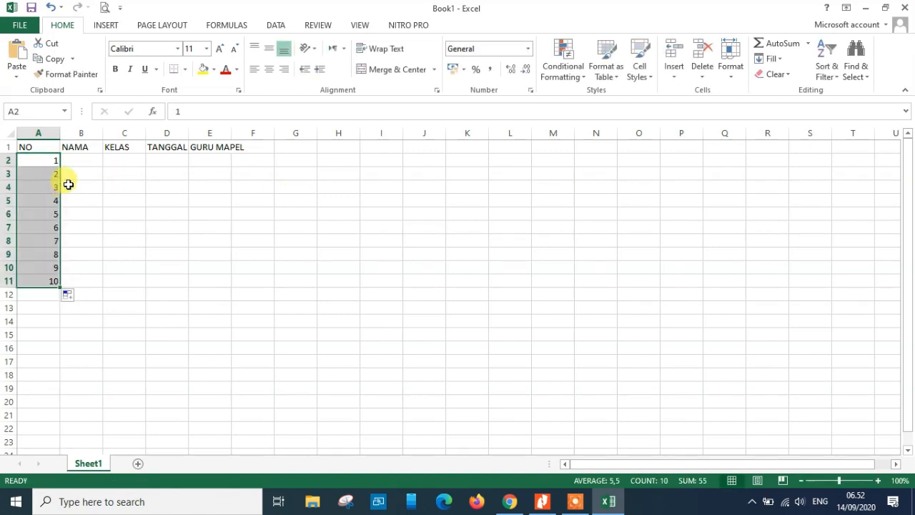
Enter five sample student names in the NAMA column, cells B2 to B6
left_click(87, 162)
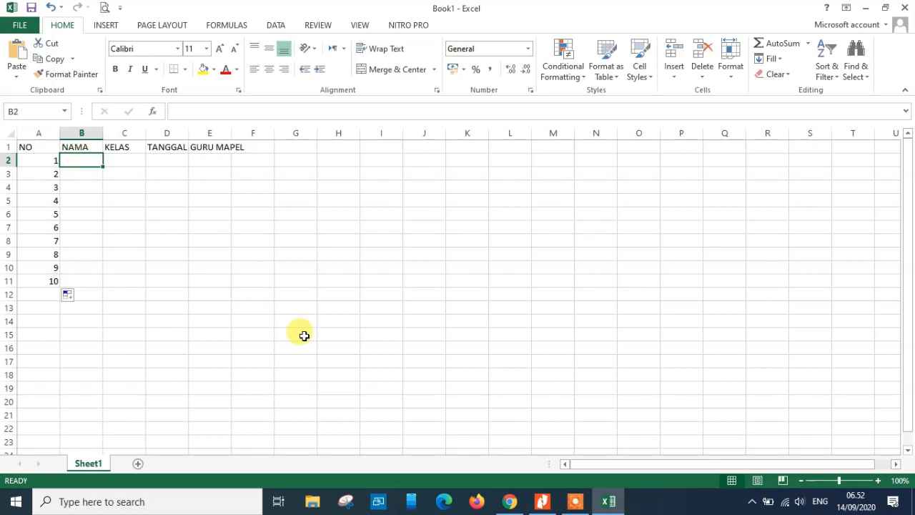
type("ANDI")
key("Return")
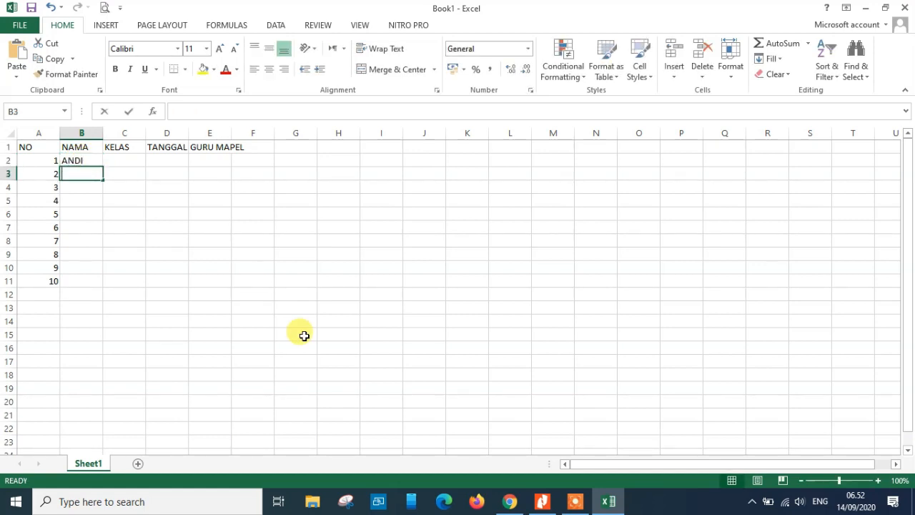
type("ANTON")
key("Return")
type("AGUNG")
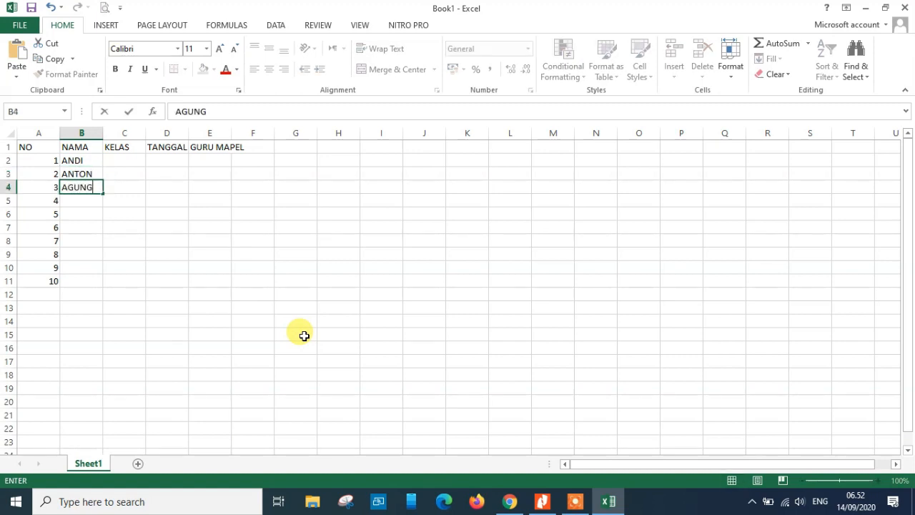
key("Return")
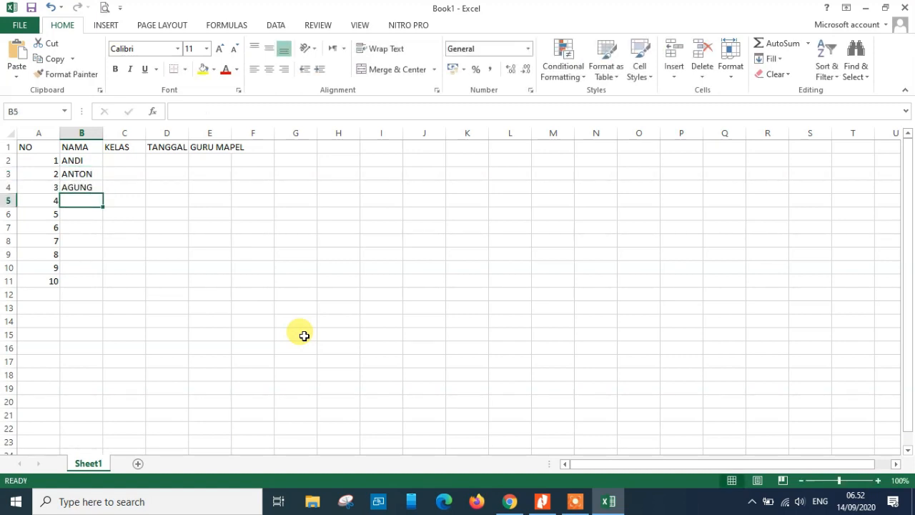
type("SITI")
key("Return")
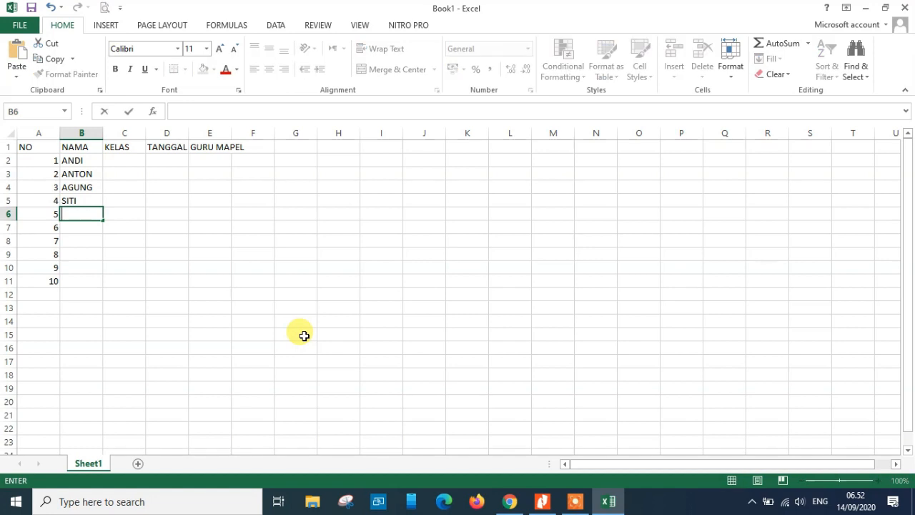
type("NANI")
key("Return")
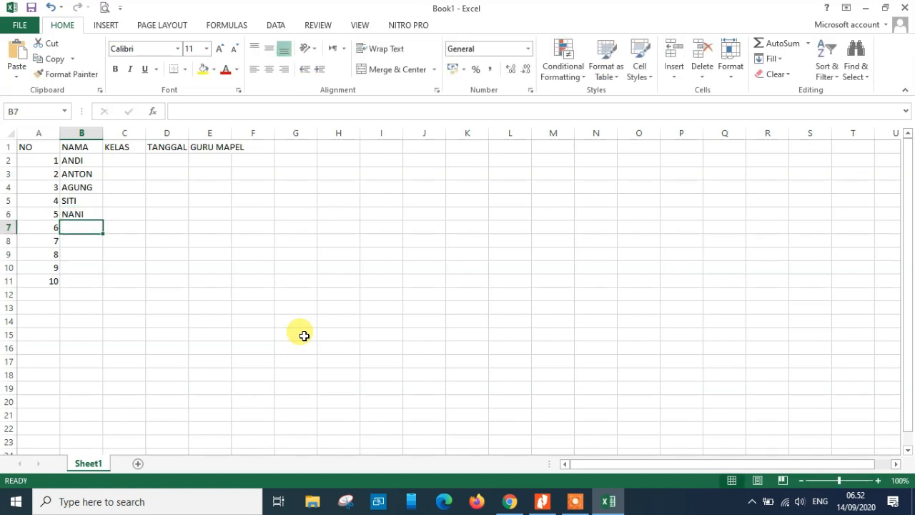
Enter the remaining five sample student names in the NAMA column, cells B7 to B11
type("SUGI")
key("Return")
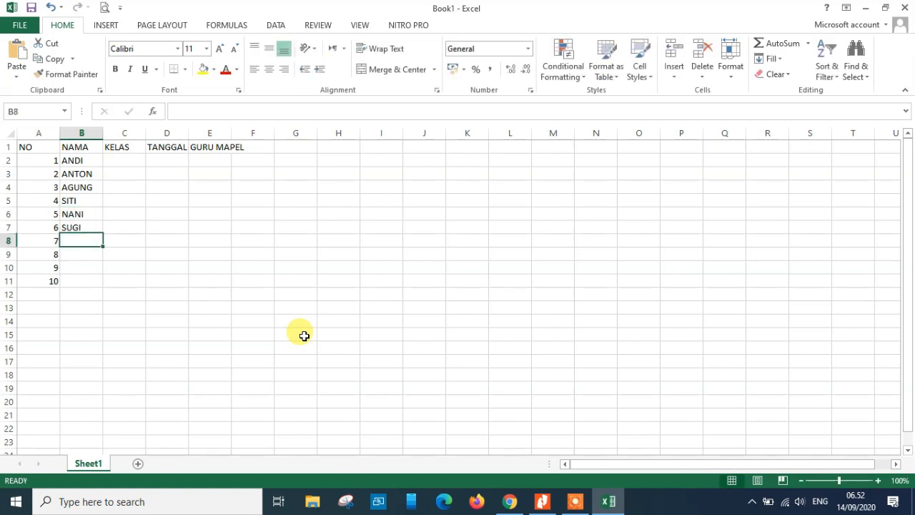
key("BackSpace")
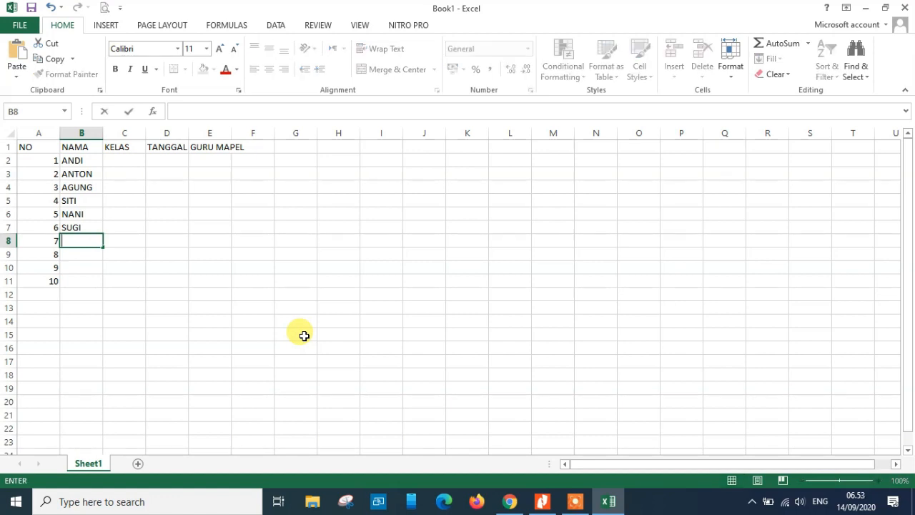
type("INA")
key("Return")
type("ANI")
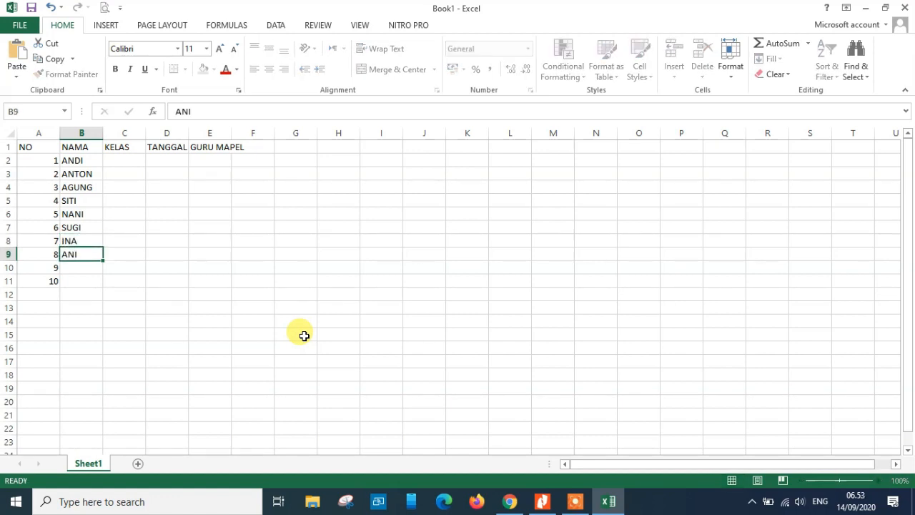
key("Return")
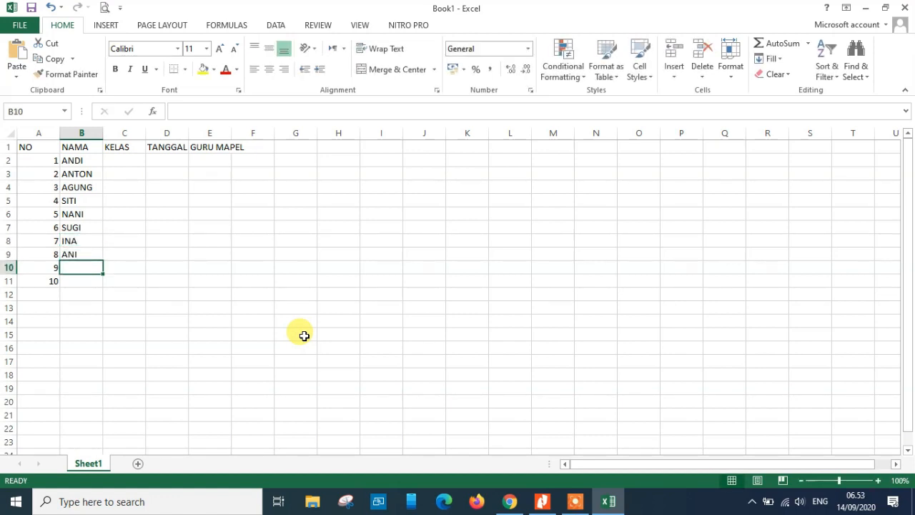
type("MUJI")
key("Return")
type("TE")
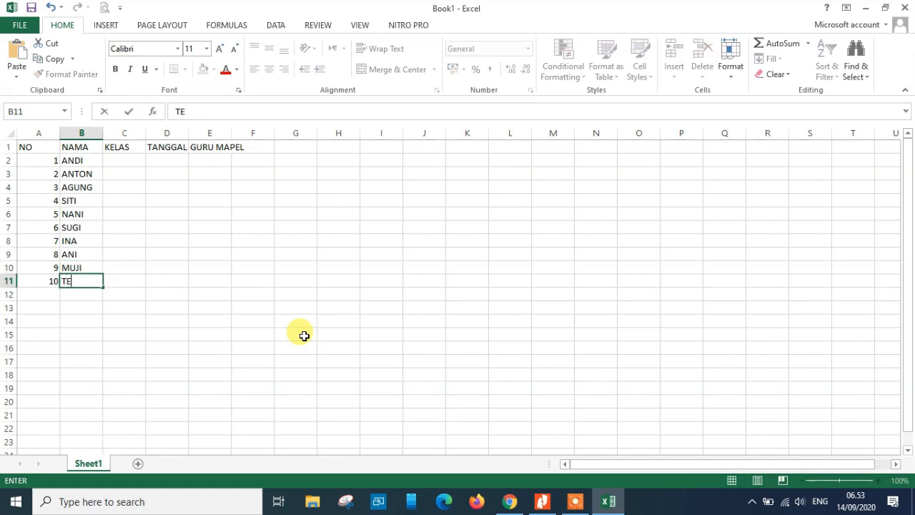
type("JO")
key("Return")
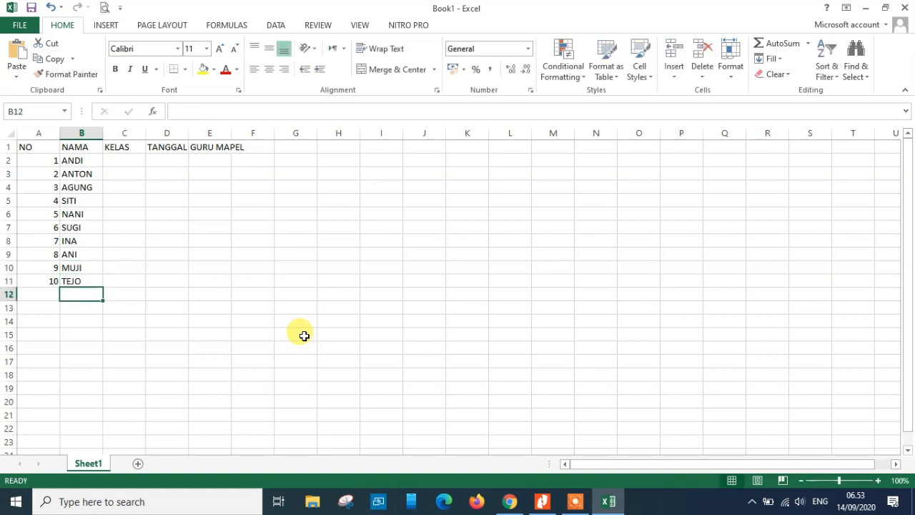
Enter the class X AKL 3 in the first KELAS cell, C2
key("Up")
key("Up")
key("Up")
key("Up")
key("Up")
key("Up")
key("Up")
key("Up")
key("Up")
key("Up")
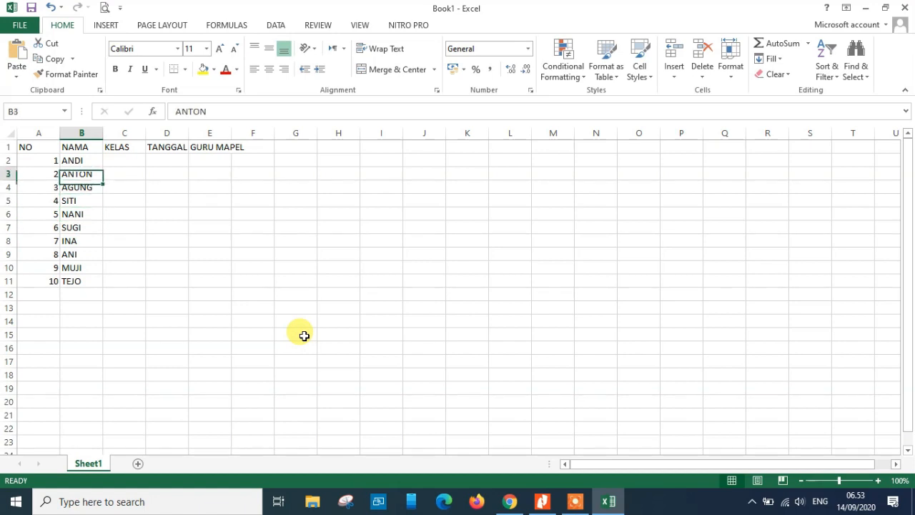
key("Right")
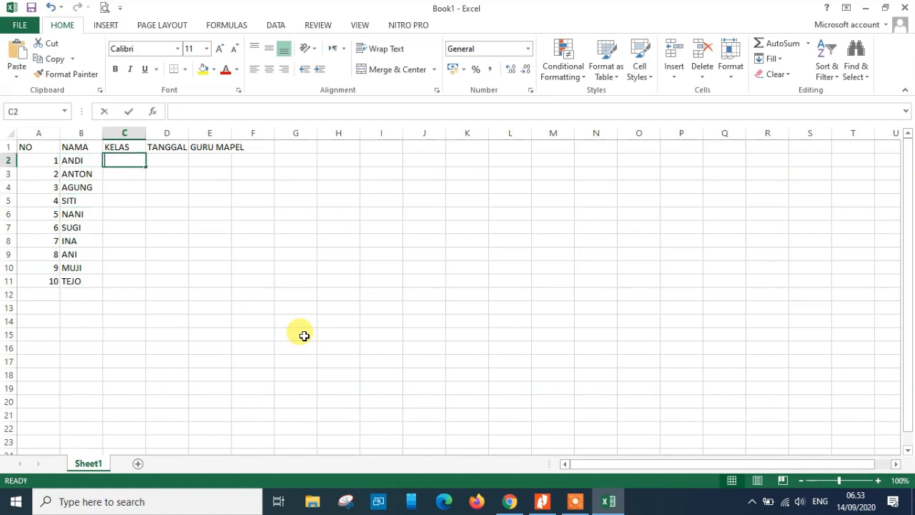
type("X AKL 3")
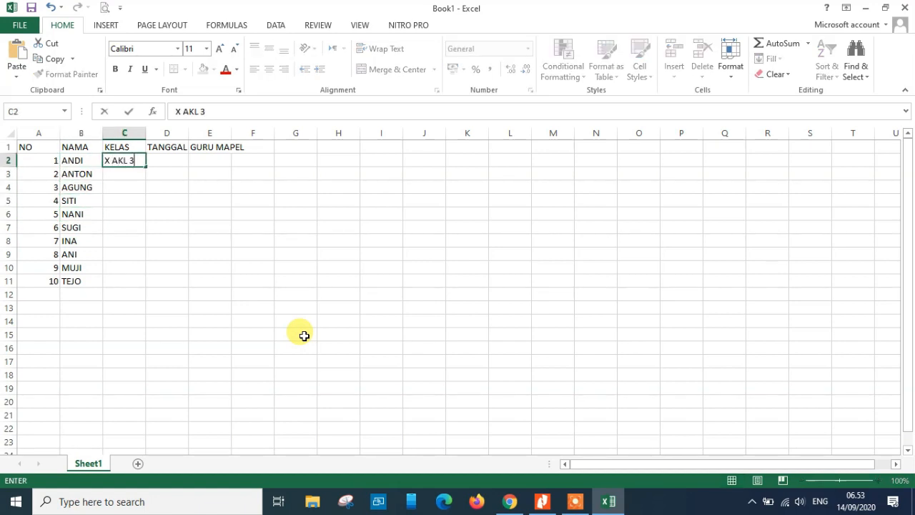
key("Return")
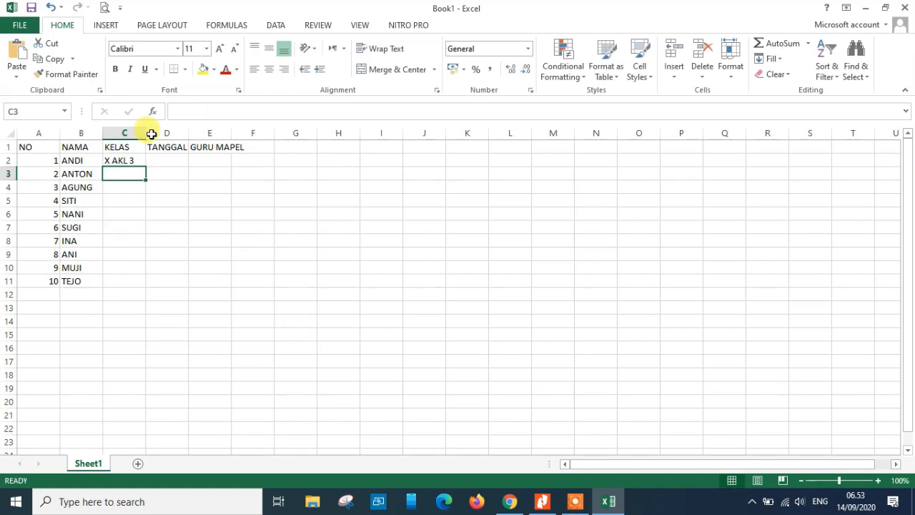
Copy the class X AKL 3 from C2 into the rest of the KELAS column down to row 11
left_click(133, 160)
key("ctrl+c")
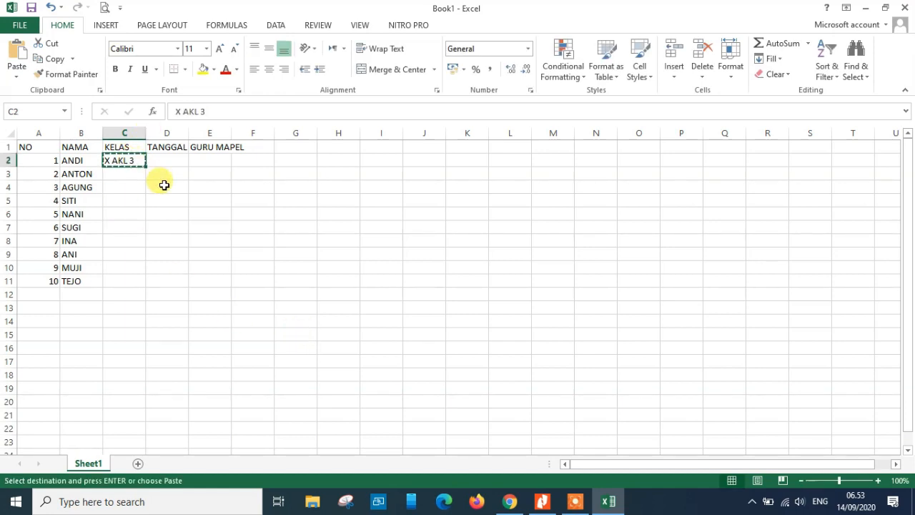
key("Down")
key("shift+Down")
key("shift+Down")
key("shift+Down")
key("shift+Down")
key("shift+Down")
key("shift+Down")
key("shift+Down")
key("shift+Down")
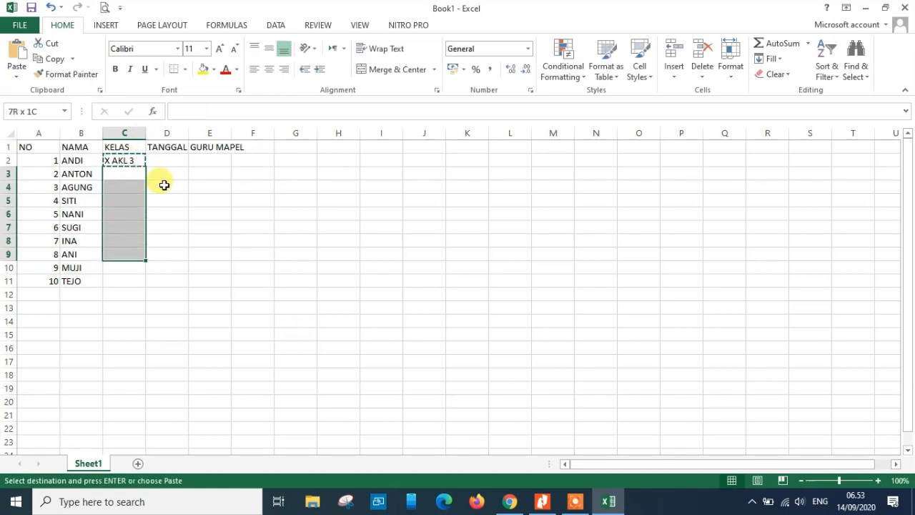
key("ctrl+v")
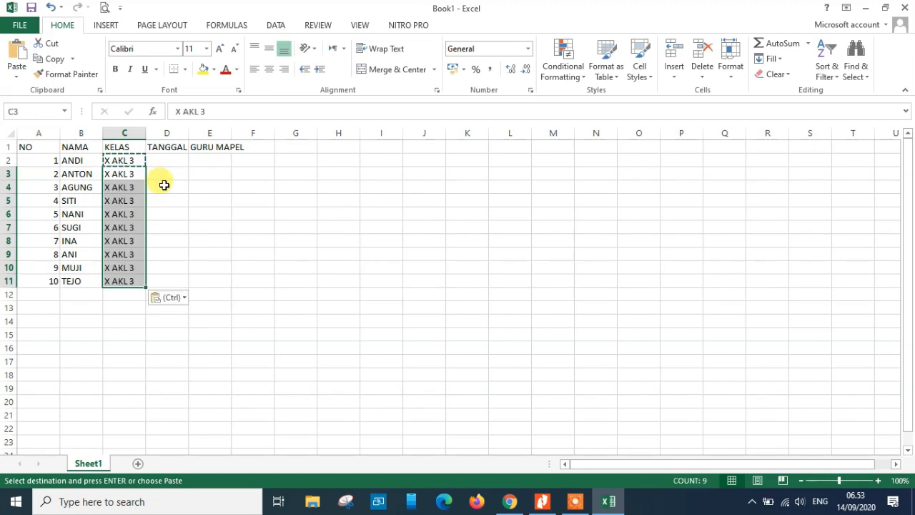
Enter the date Senin, 14 September 2020 in the first TANGGAL cell, D2
left_click(171, 160)
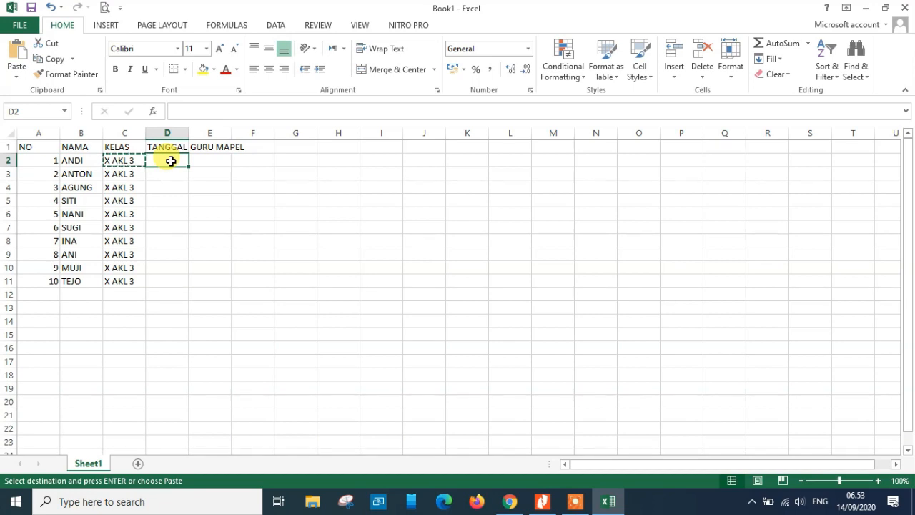
type("Senin, 14 September 20")
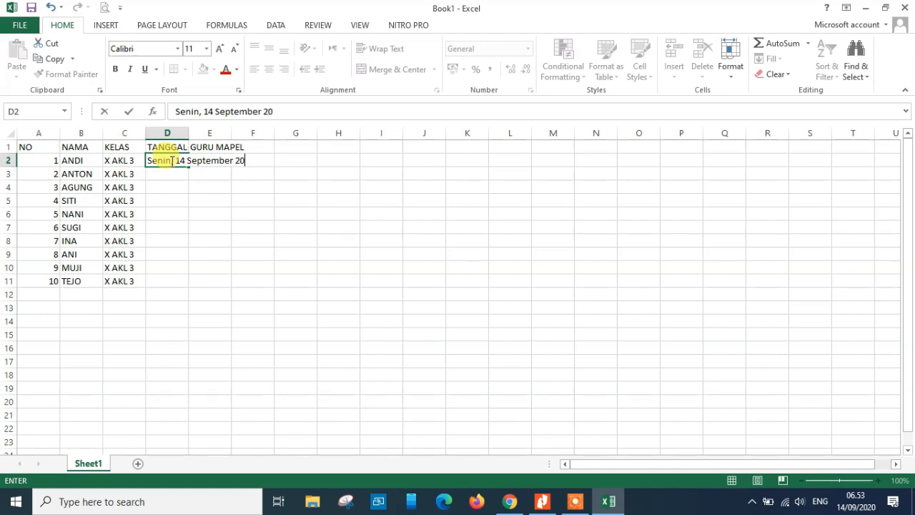
type("20")
key("Return")
Copy the date down the TANGGAL column to row 11 and widen columns D and E to fit
left_click(171, 161)
key("ctrl+c")
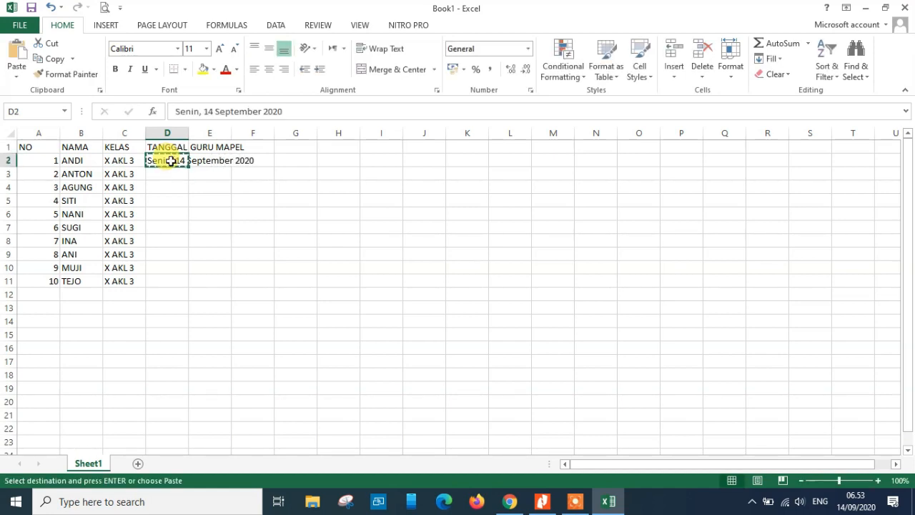
key("Down")
key("ctrl+v")
left_click_drag(172, 161, 175, 173)
double_click(187, 182)
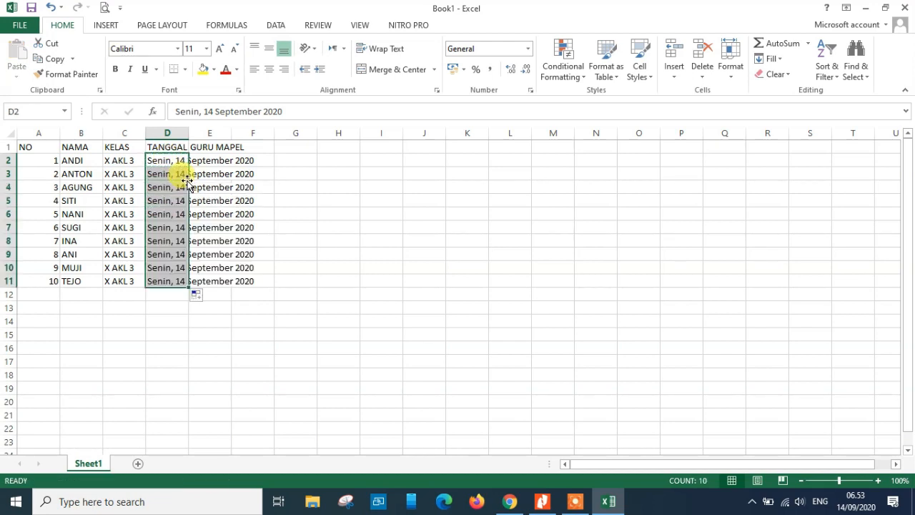
double_click(188, 135)
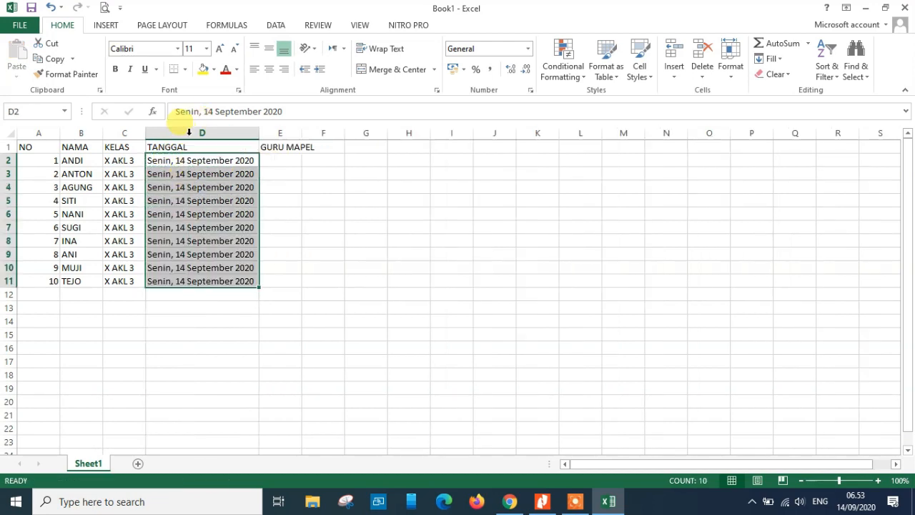
left_click_drag(302, 133, 317, 133)
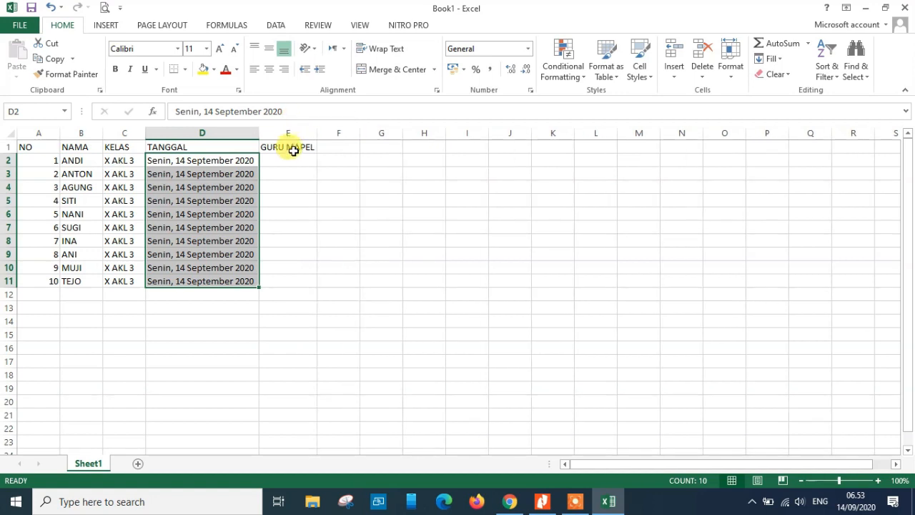
Enter the subject teacher's name and title in E2, fill it down to row 11, and autofit column E
left_click(290, 157)
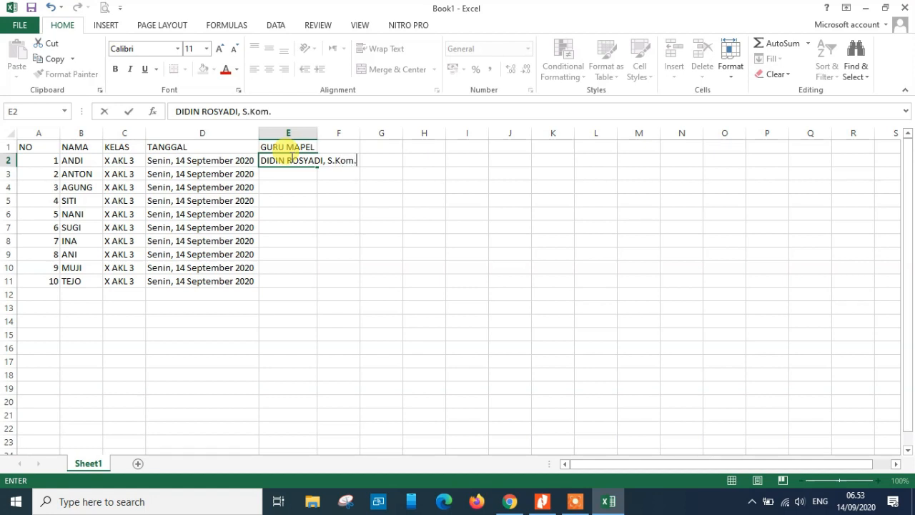
key("Return")
left_click(291, 158)
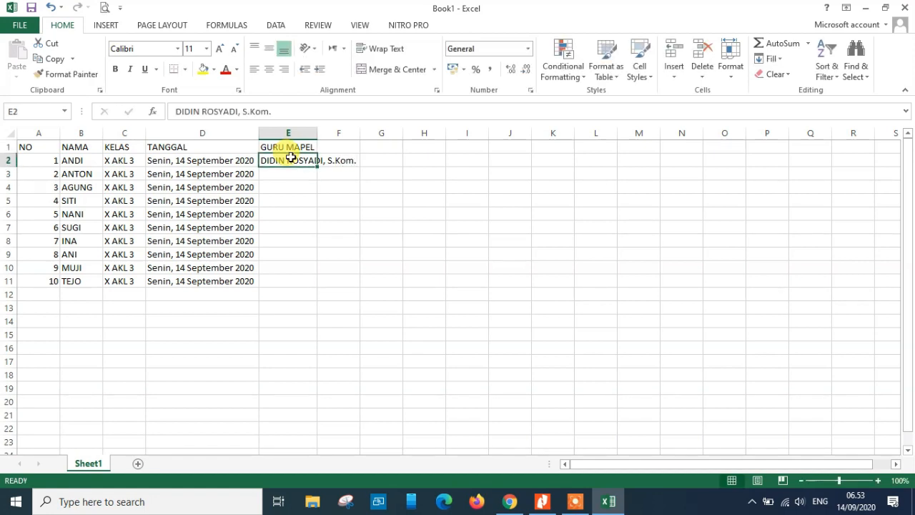
double_click(316, 168)
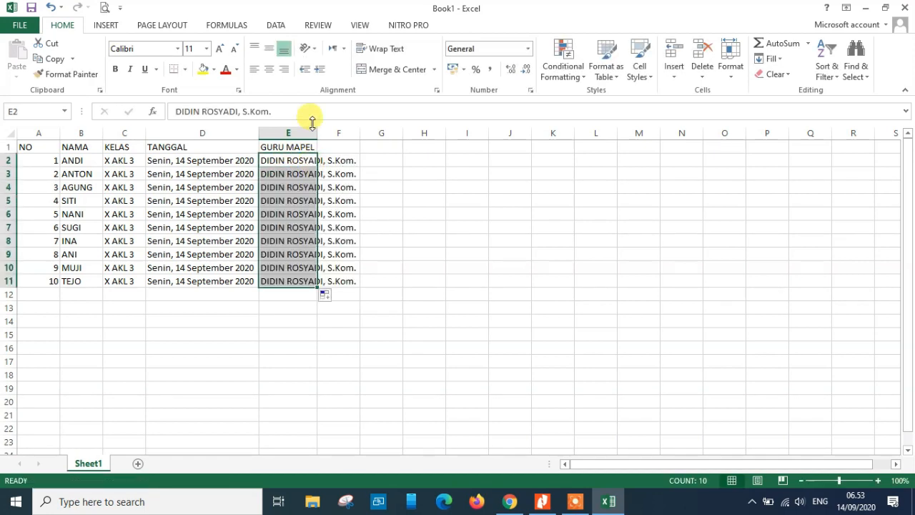
double_click(318, 132)
Apply all borders to the table range A1 to E11
left_click_drag(36, 146, 344, 280)
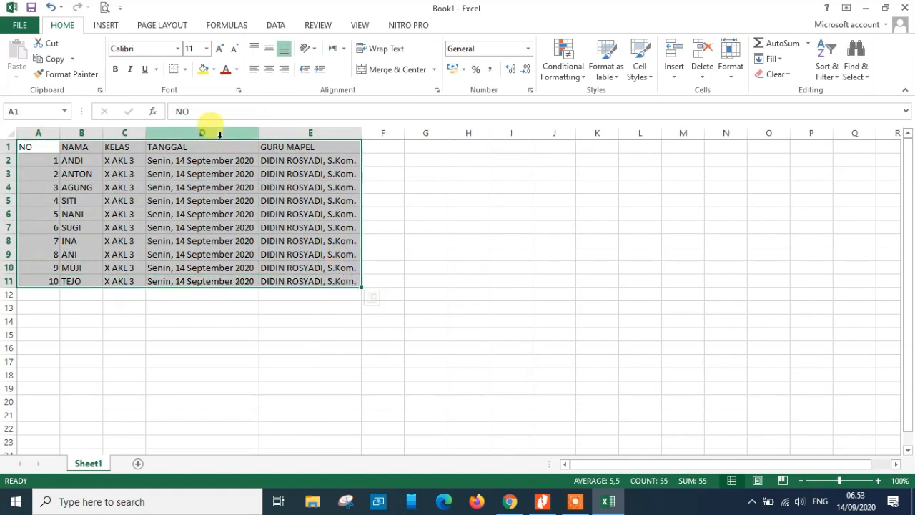
left_click(186, 70)
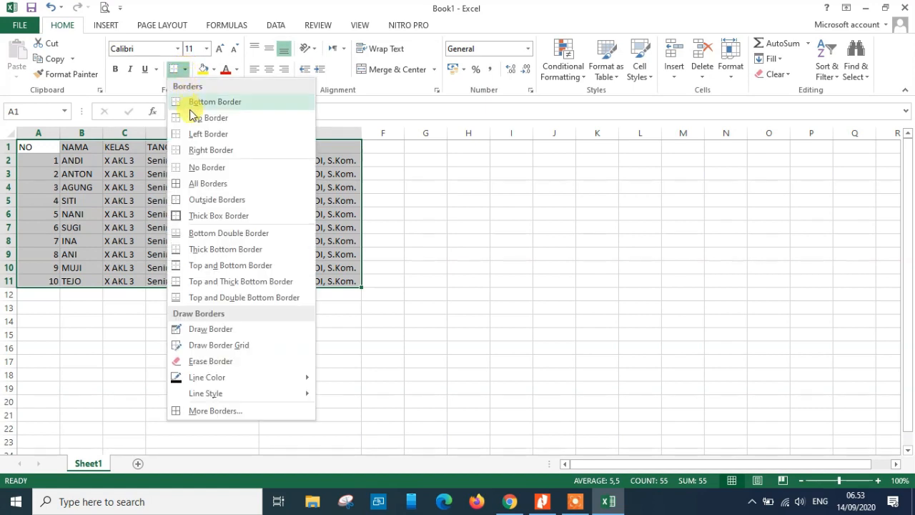
left_click(201, 183)
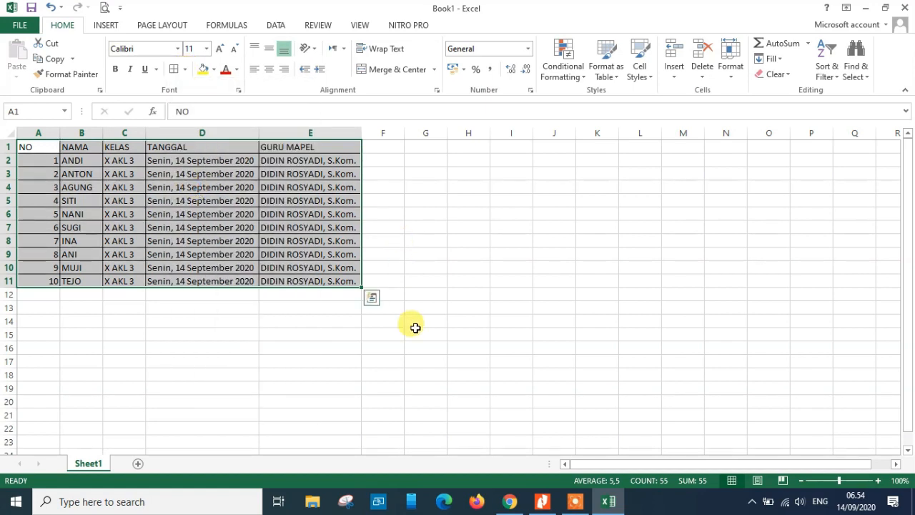
left_click(415, 331)
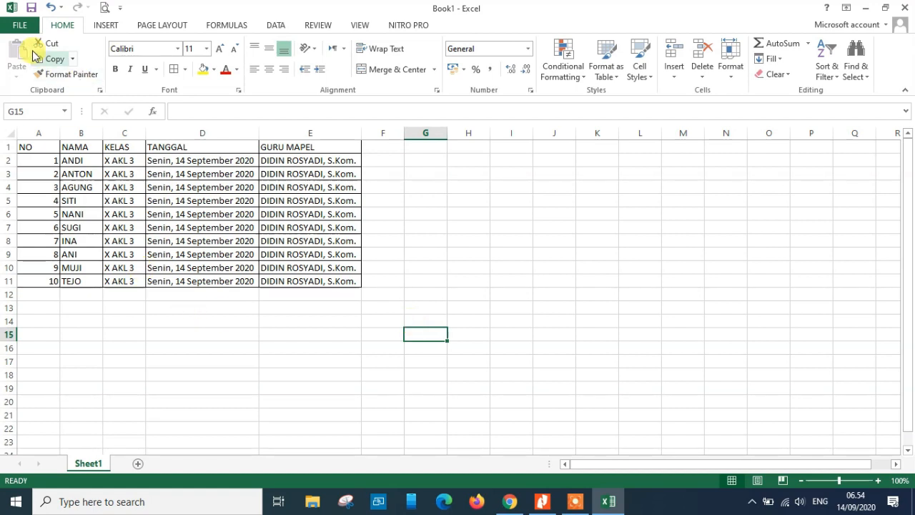
Save the workbook in Documents as DATA SUMBER
left_click(26, 28)
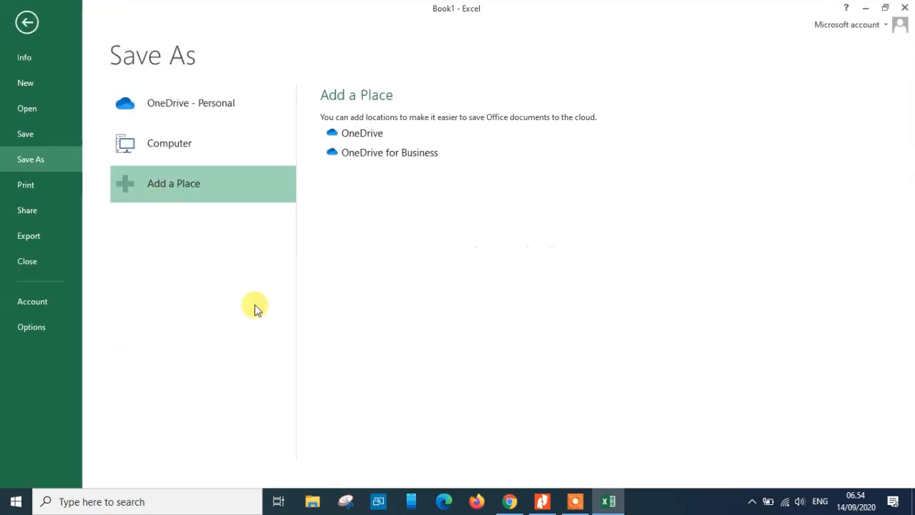
left_click(196, 148)
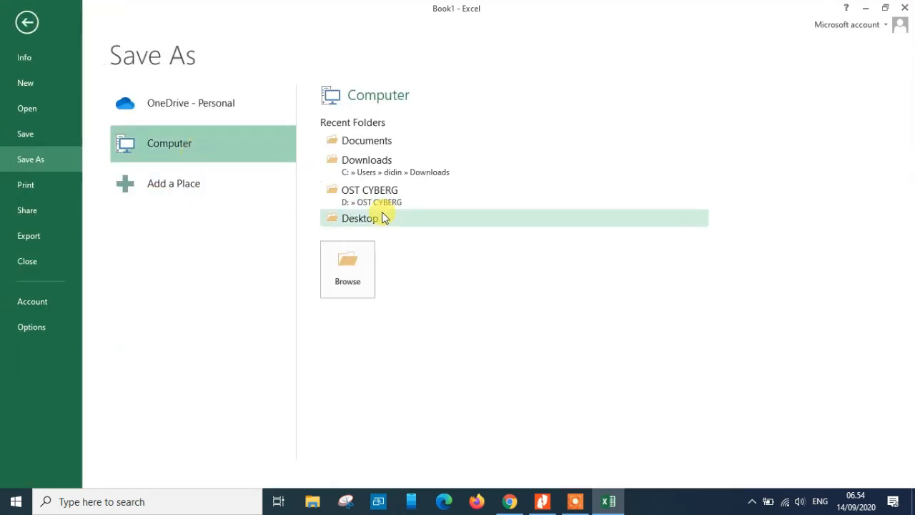
left_click(362, 139)
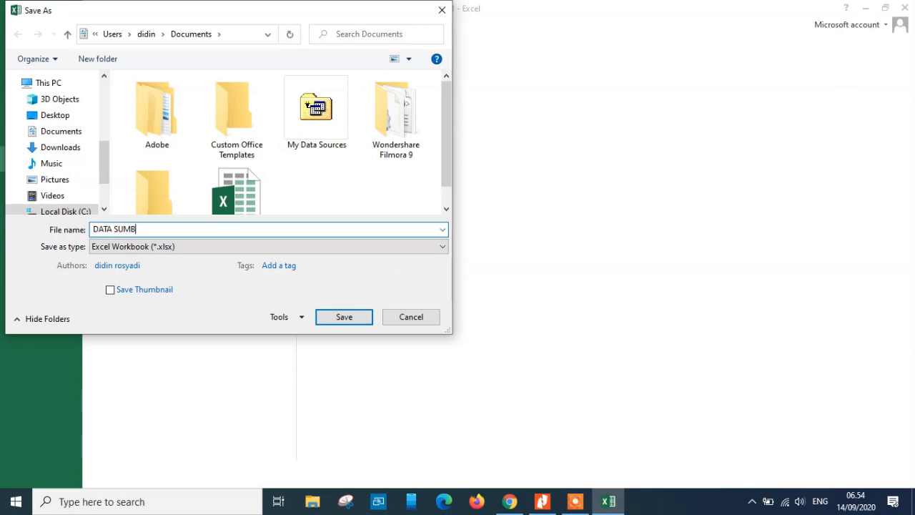
key("Return")
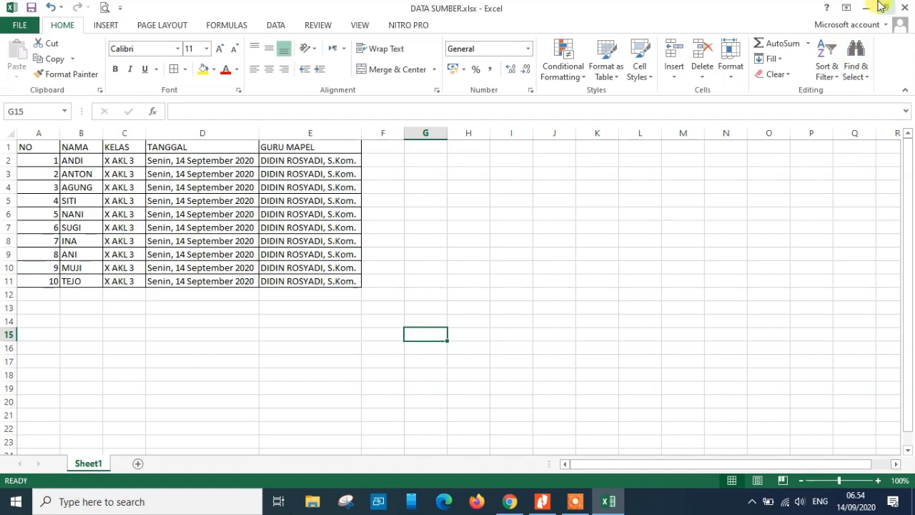
Minimize the open windows and start Word with a blank document
left_click(868, 9)
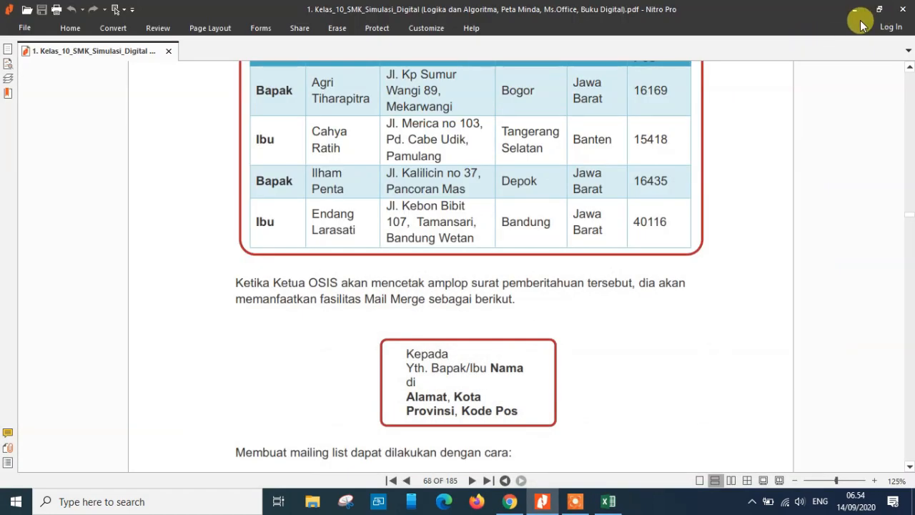
left_click(853, 10)
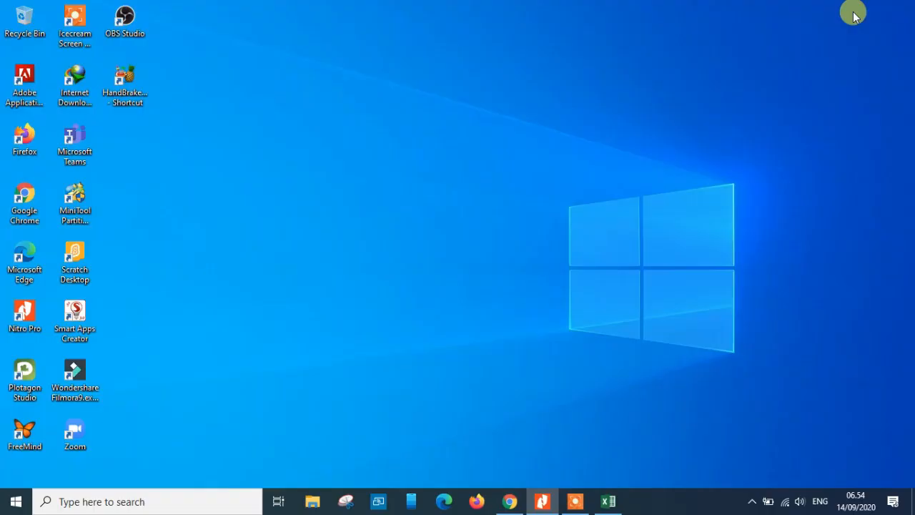
left_click(15, 502)
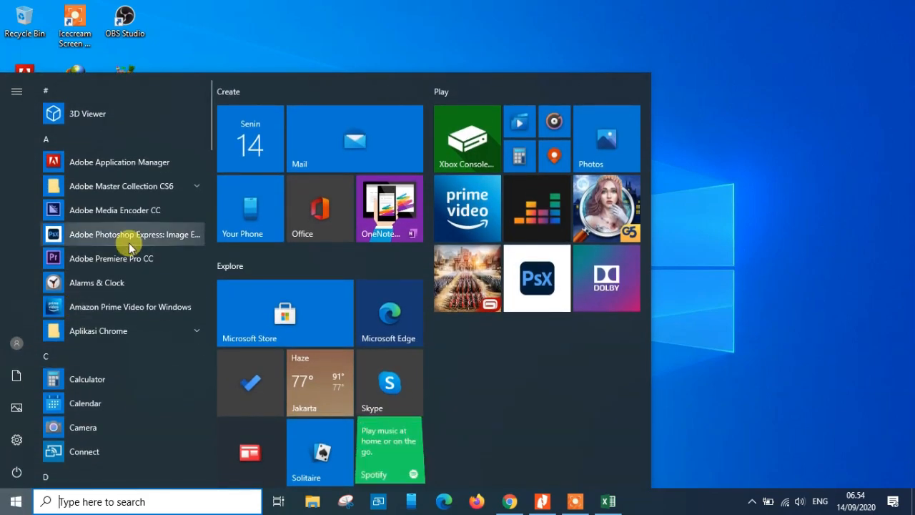
type("wo")
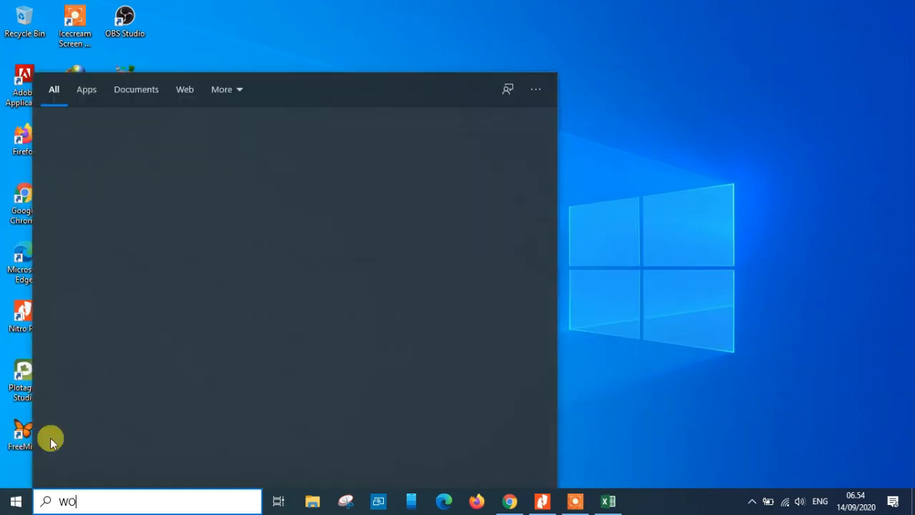
type("RD")
key("Return")
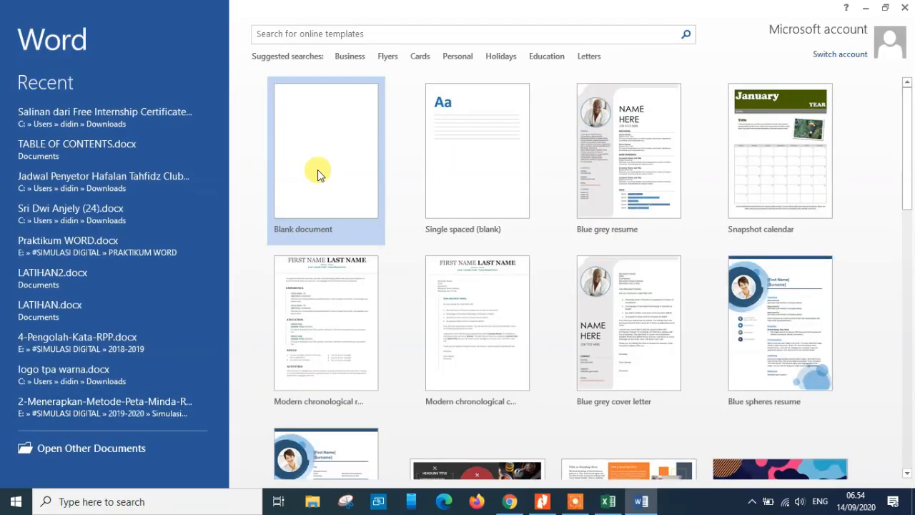
left_click(317, 174)
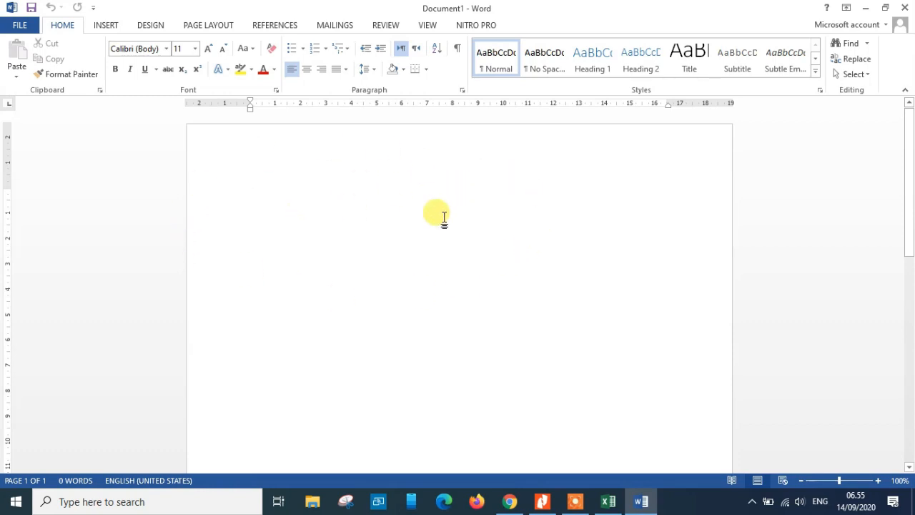
Search the web for download template sertifikat and browse the results
left_click(509, 501)
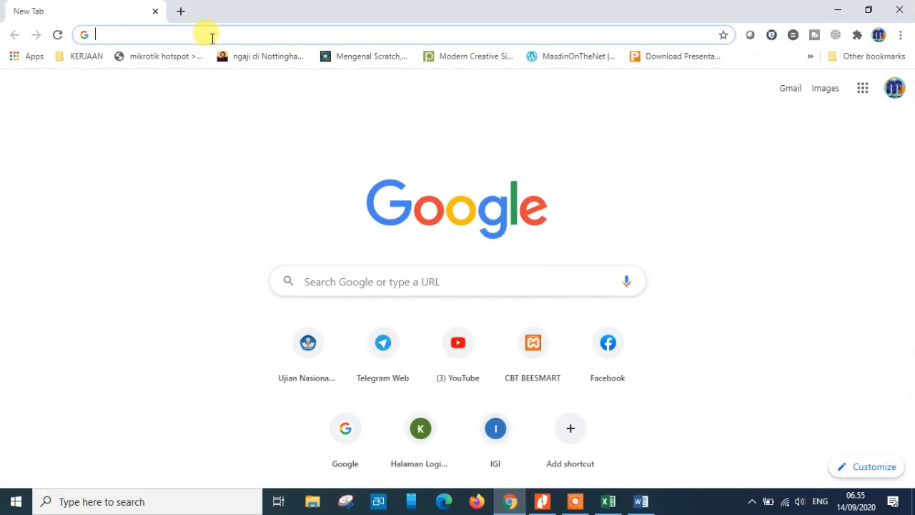
type("DOWNLO")
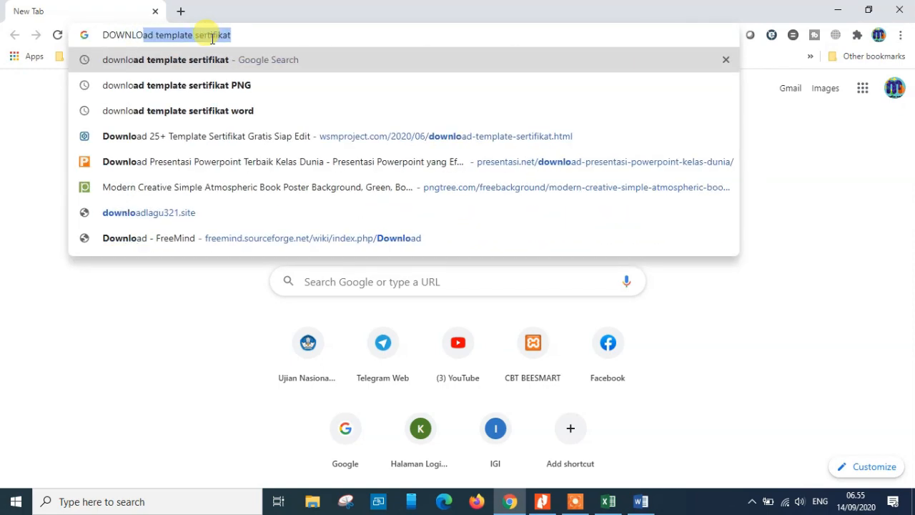
type("AD")
key("End")
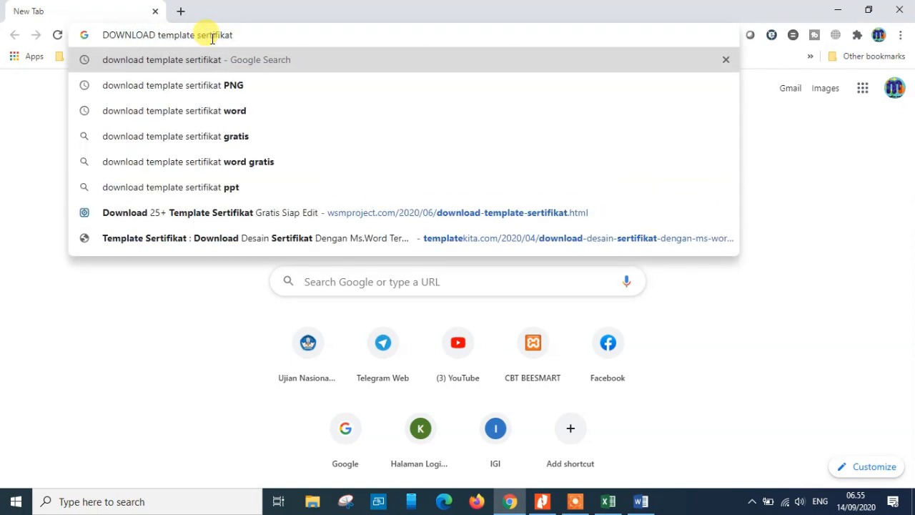
key("Return")
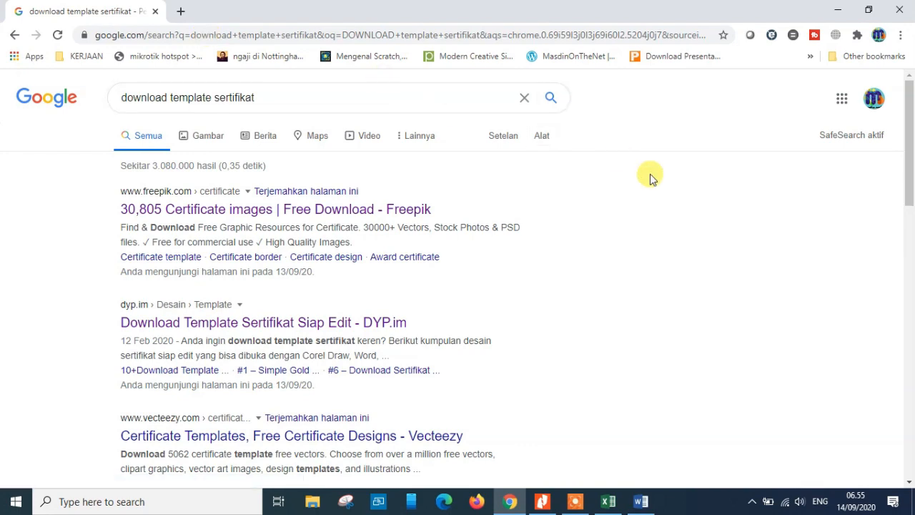
left_click_drag(911, 123, 911, 317)
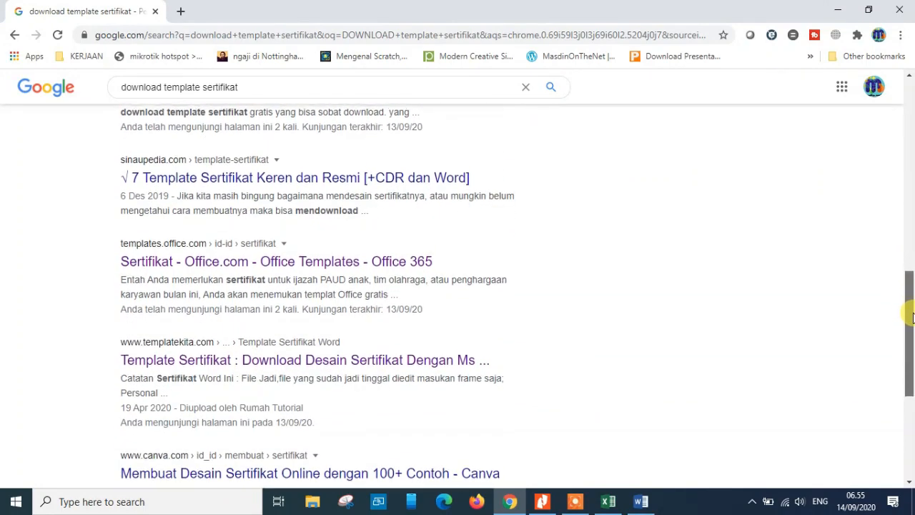
Open the Office.com Sertifikat templates result in a new tab and switch to it
right_click(210, 264)
left_click(239, 269)
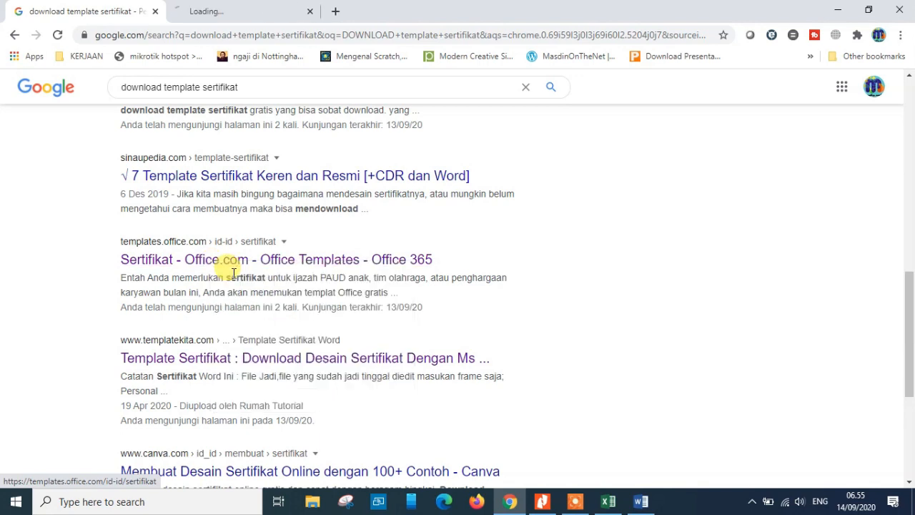
left_click(234, 12)
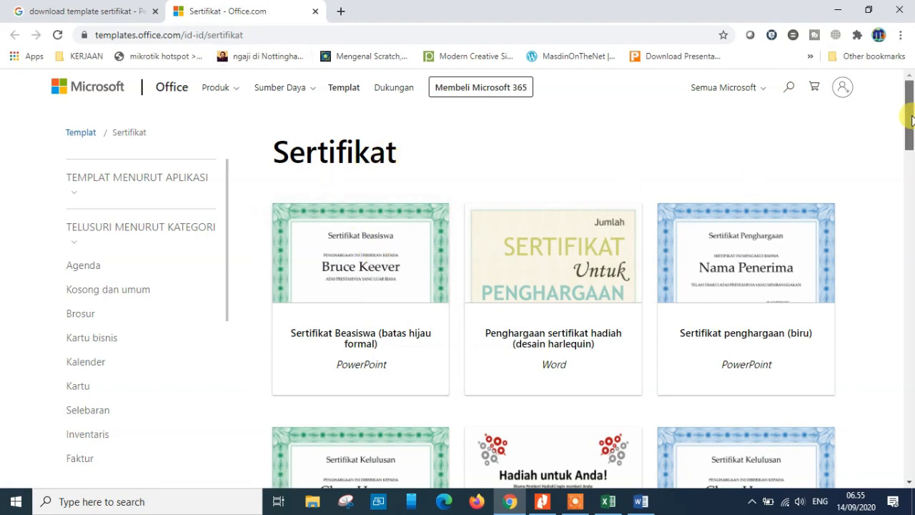
Browse the certificate templates and download the Word template Sertifikat karyawan berprestasi bulan ini
left_click_drag(912, 120, 907, 88)
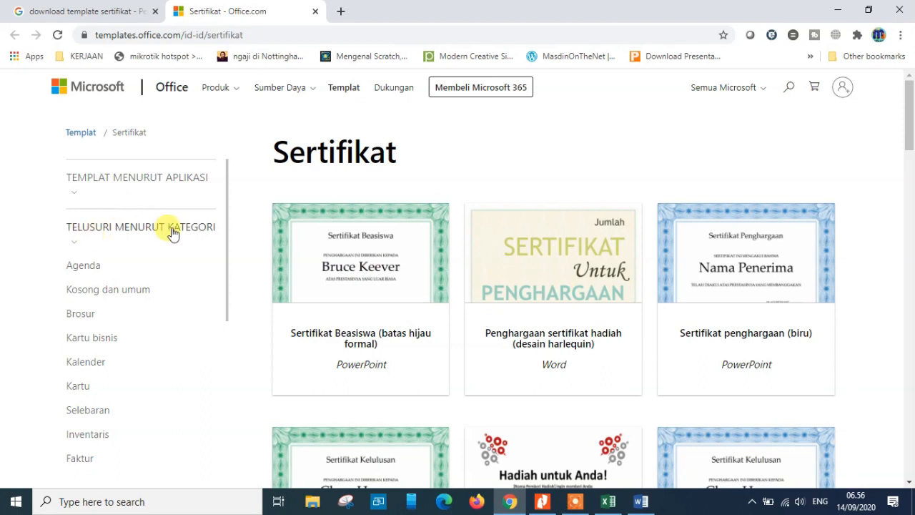
left_click_drag(228, 243, 231, 397)
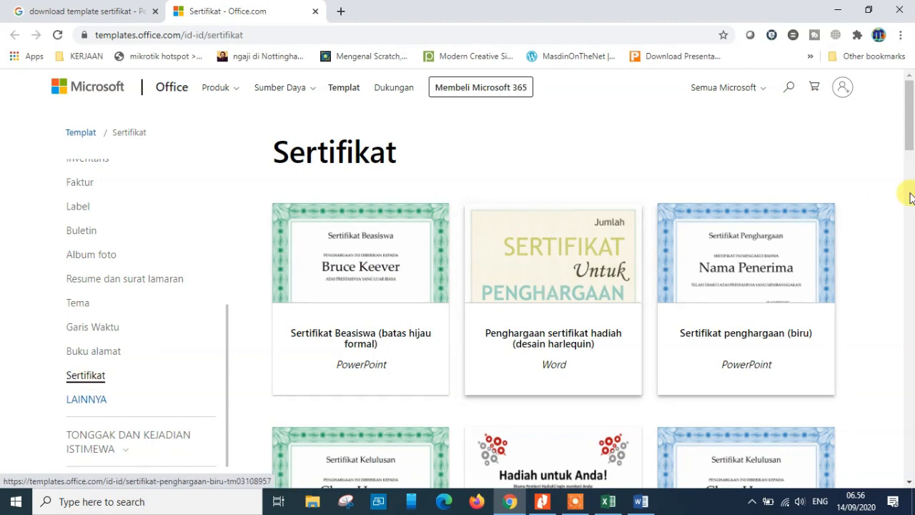
left_click_drag(910, 108, 911, 404)
left_click(581, 309)
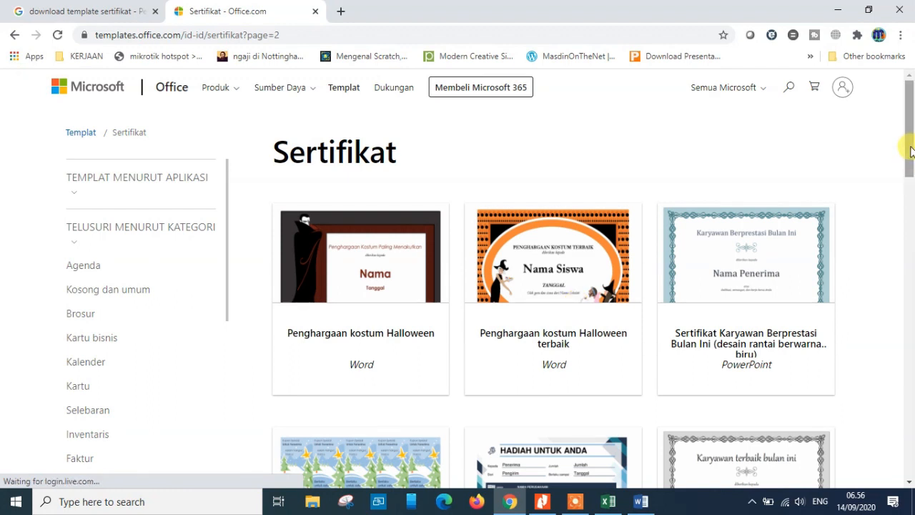
left_click_drag(911, 151, 911, 228)
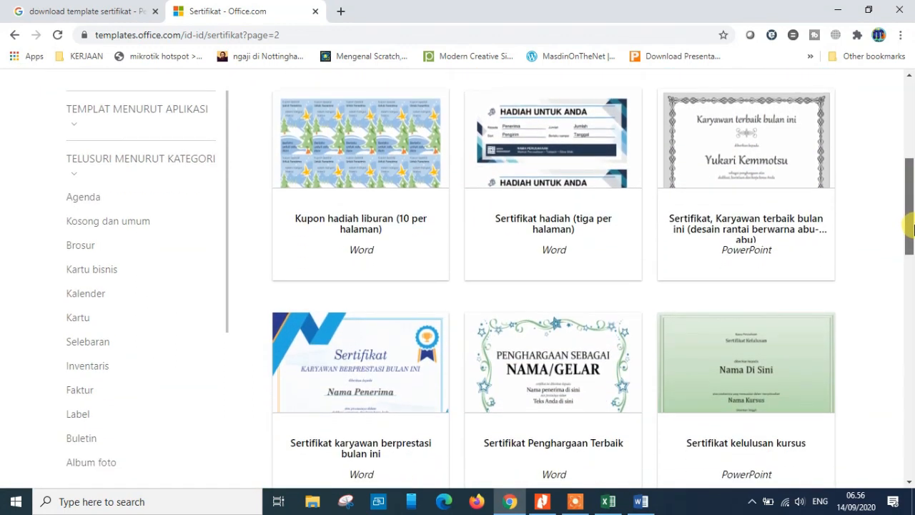
scroll(912, 228, "down", 2)
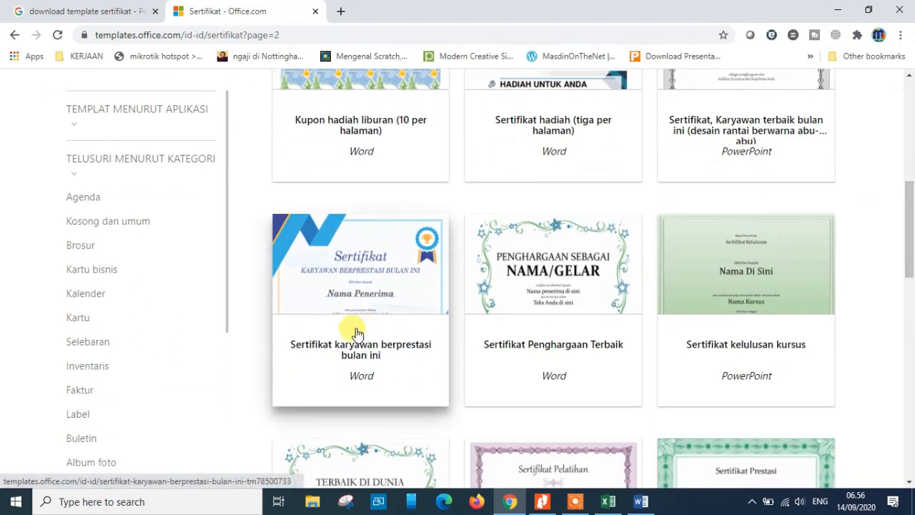
mouse_move(911, 221)
left_mouse_down()
mouse_move(912, 321)
mouse_move(907, 210)
left_mouse_up()
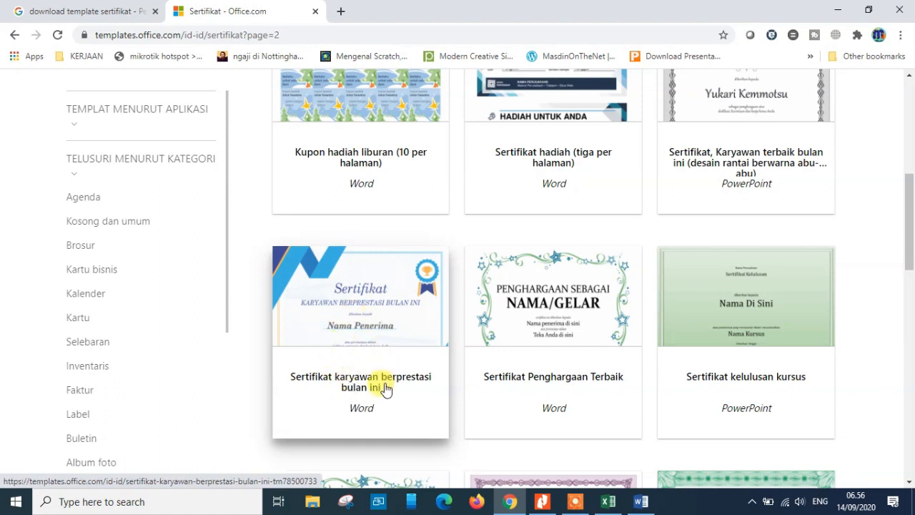
left_click(371, 324)
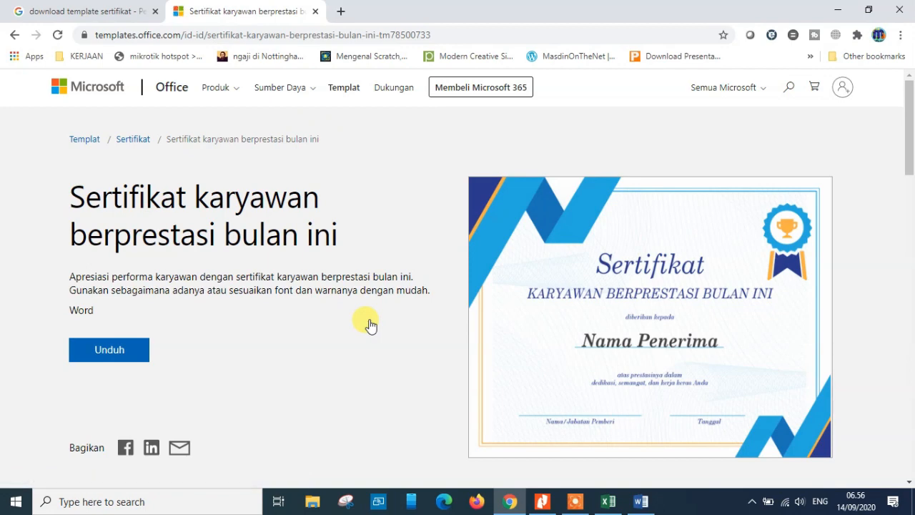
left_click(117, 350)
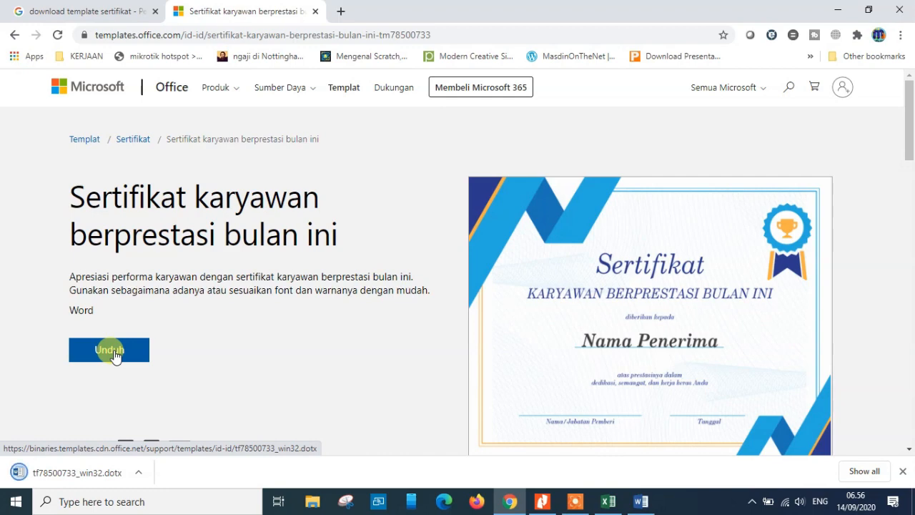
Open the downloaded certificate template in Word and enable editing
left_click(57, 475)
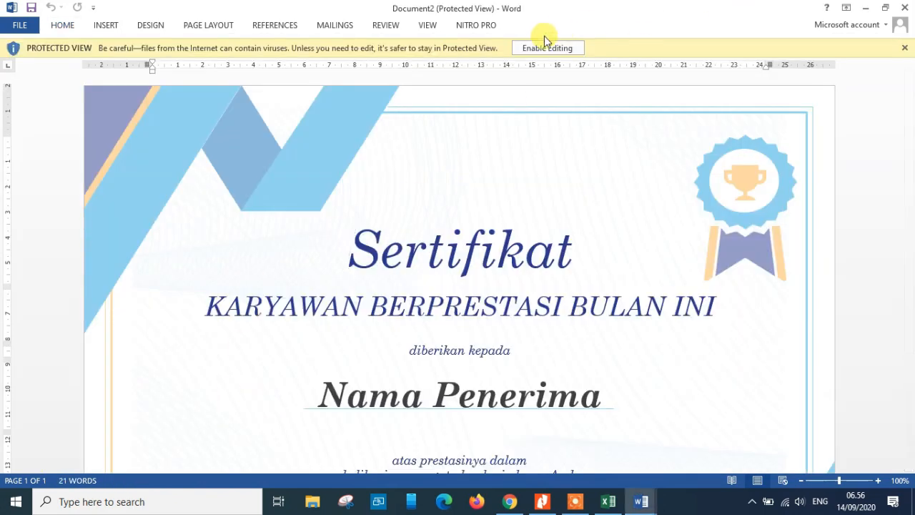
left_click(543, 48)
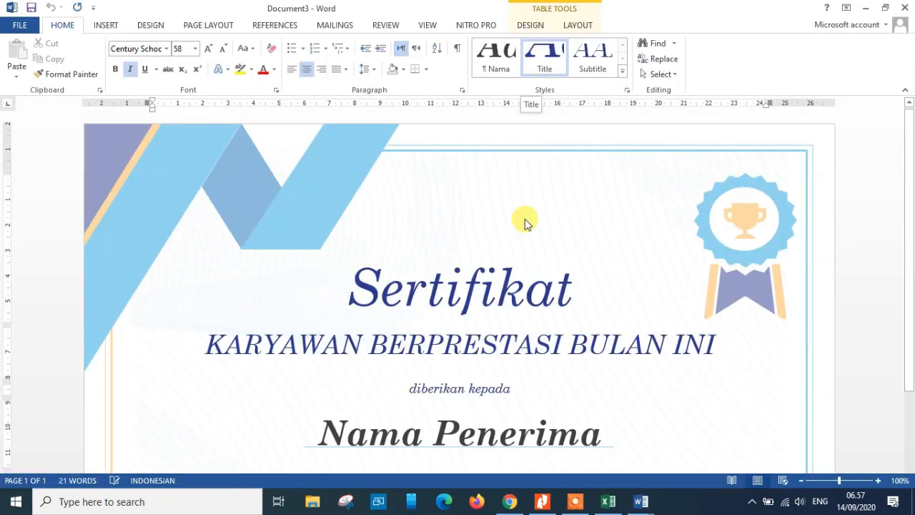
Switch to the blank Document1 window and close it
left_click(643, 504)
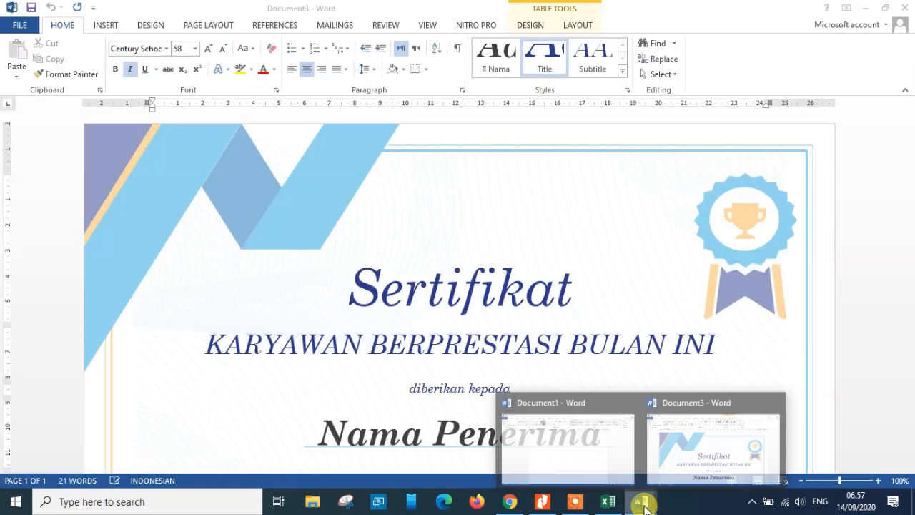
left_click(582, 474)
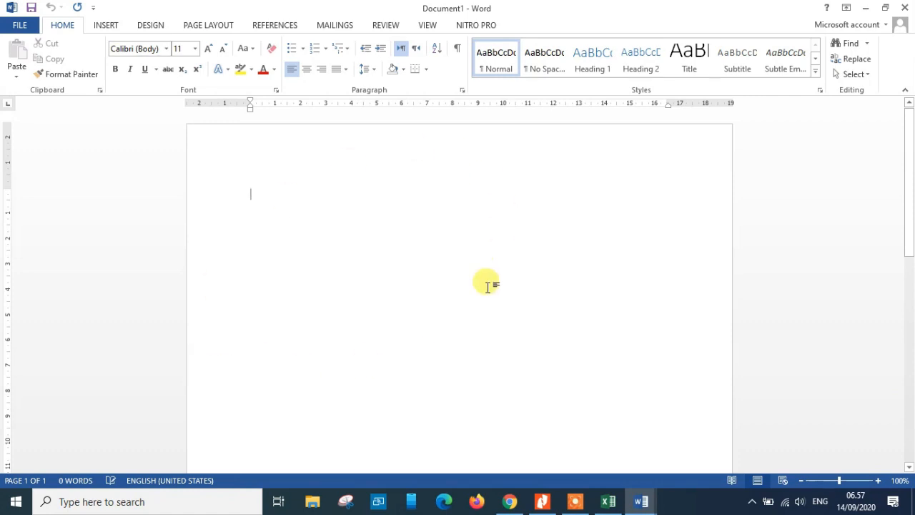
left_click(907, 9)
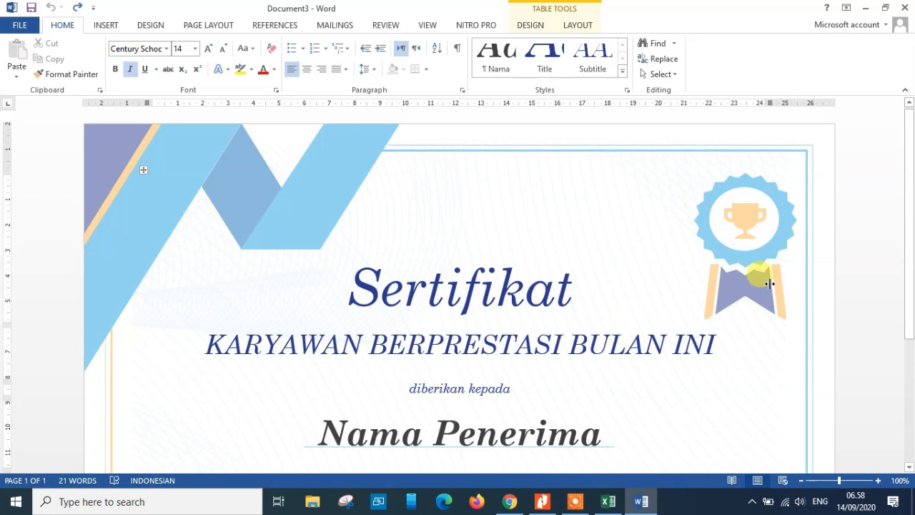
Replace the certificate subtitle with PEMBELAJARAN JARAK JAUH (PJJ)
mouse_move(911, 187)
left_mouse_down()
mouse_move(910, 352)
mouse_move(909, 187)
left_mouse_up()
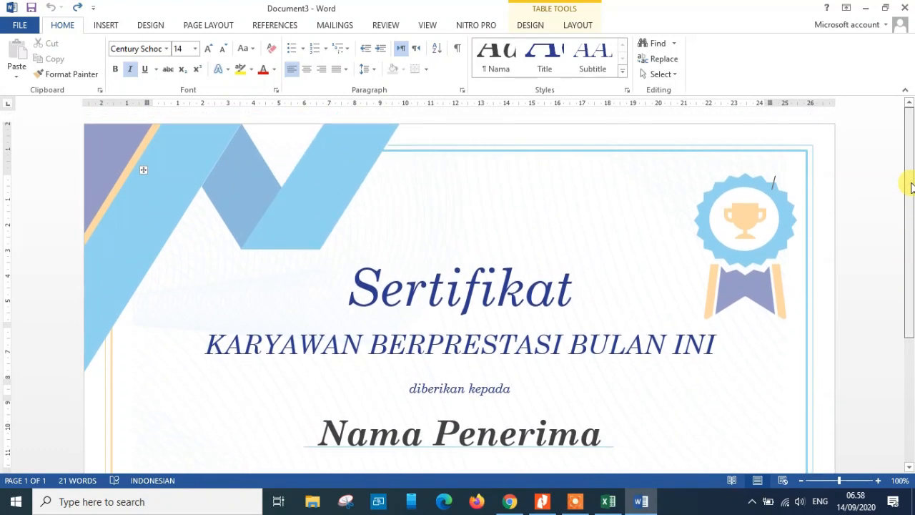
left_click_drag(912, 183, 909, 224)
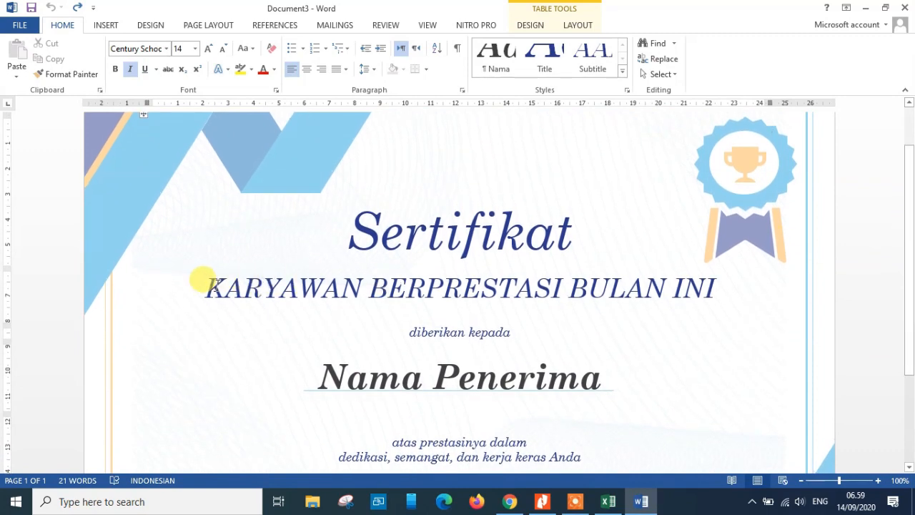
left_click_drag(203, 281, 218, 289)
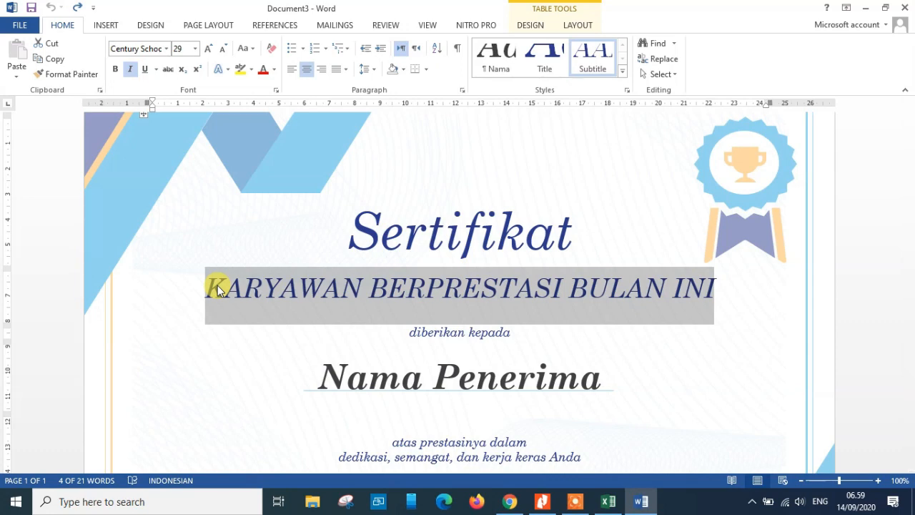
type("PEM")
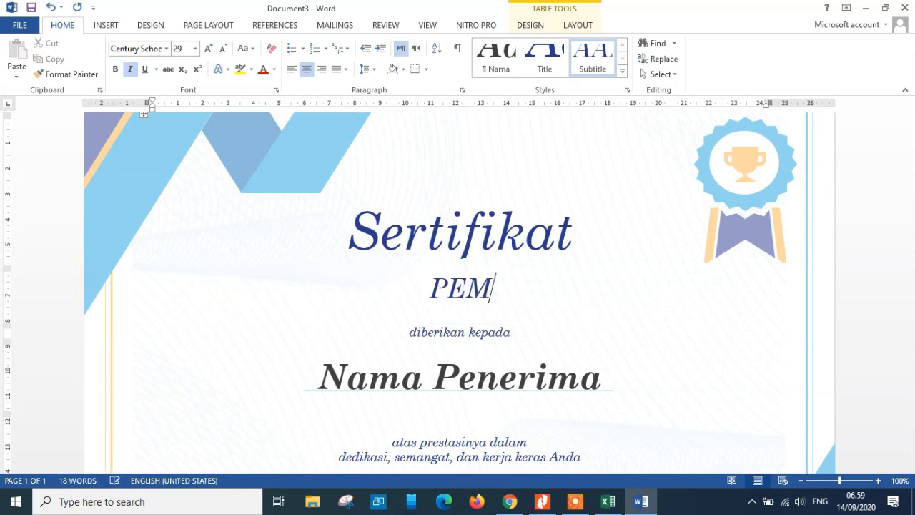
type("BELAJARAN ")
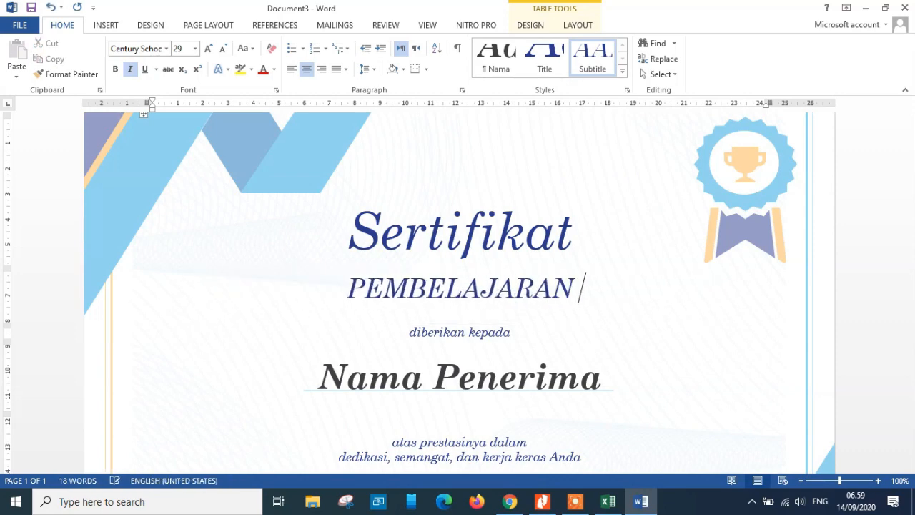
type("JARAK JAUH")
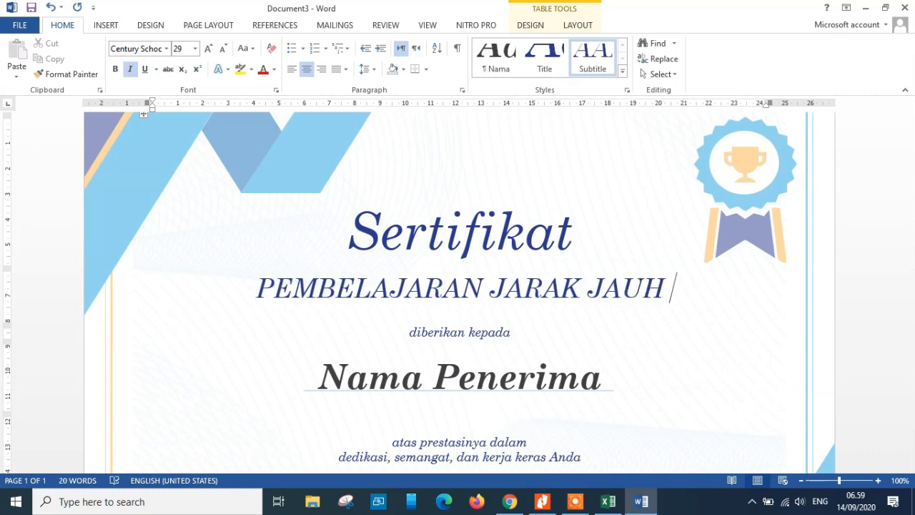
type(" (PJJ")
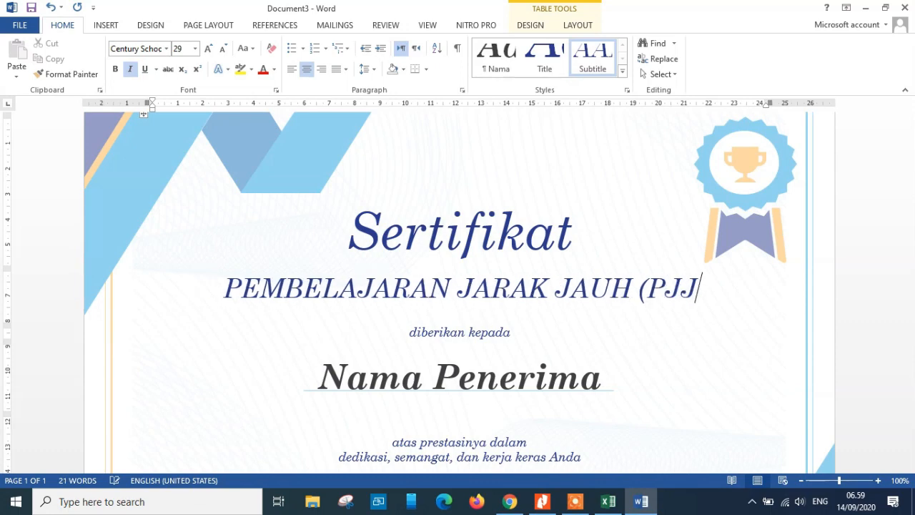
type(")")
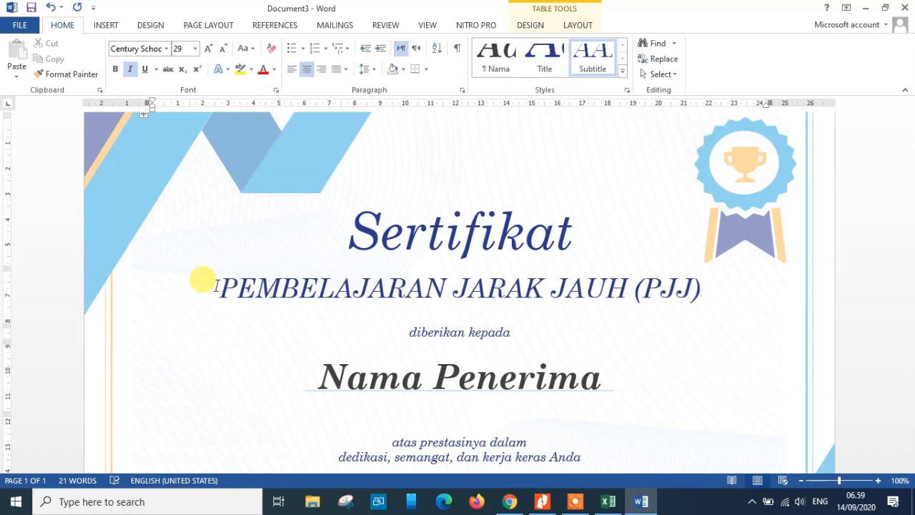
triple_click(463, 336)
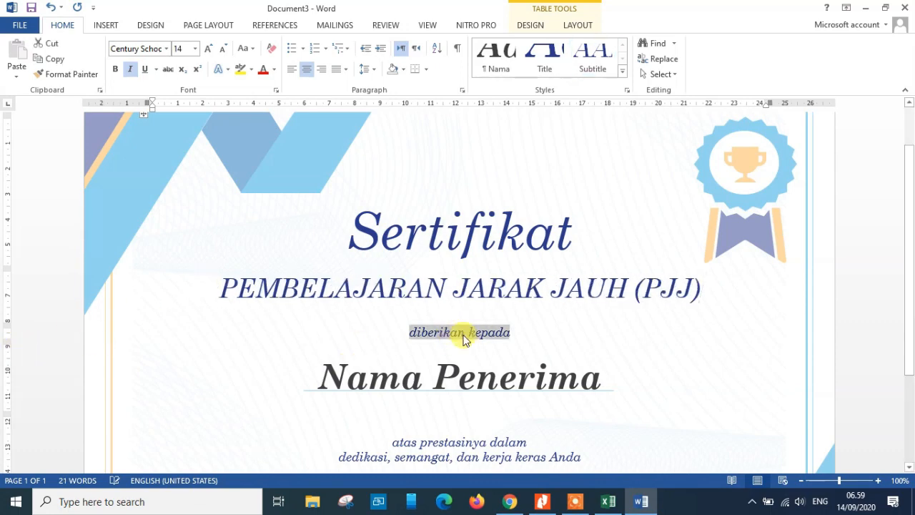
left_click_drag(910, 228, 909, 283)
triple_click(394, 284)
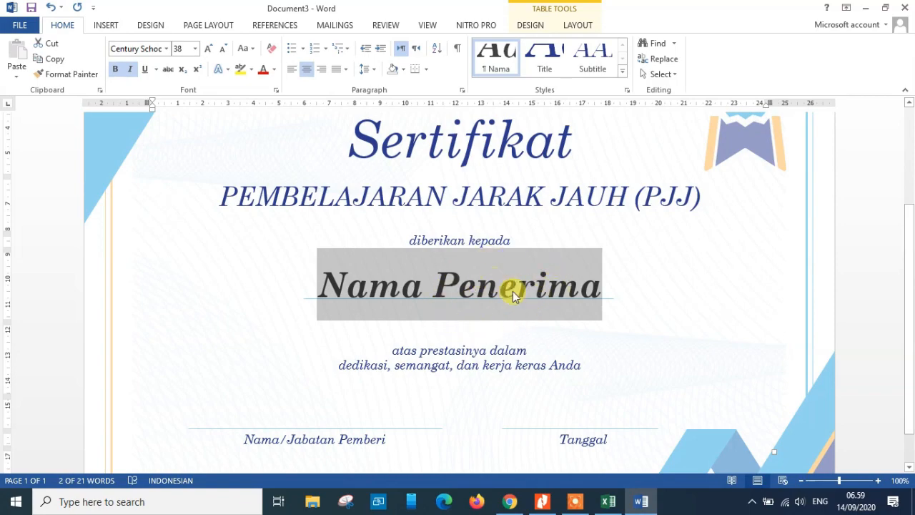
left_click(608, 502)
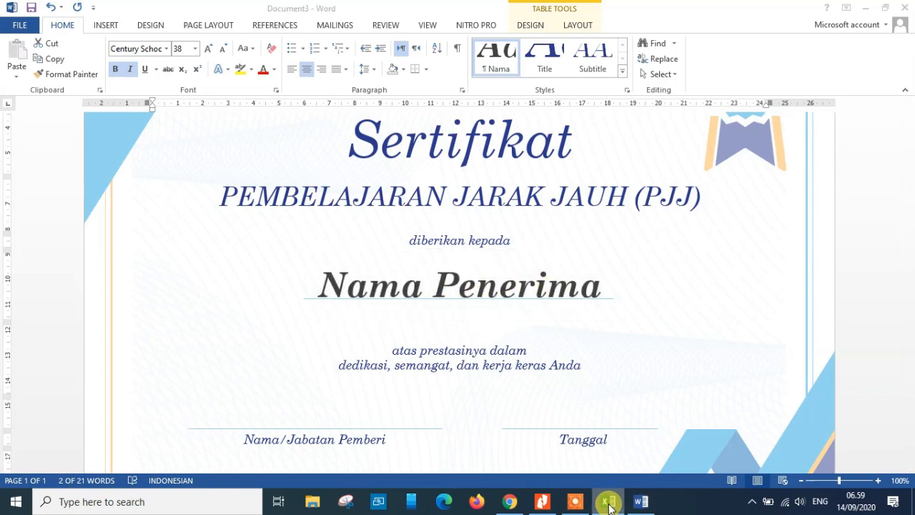
left_click(608, 501)
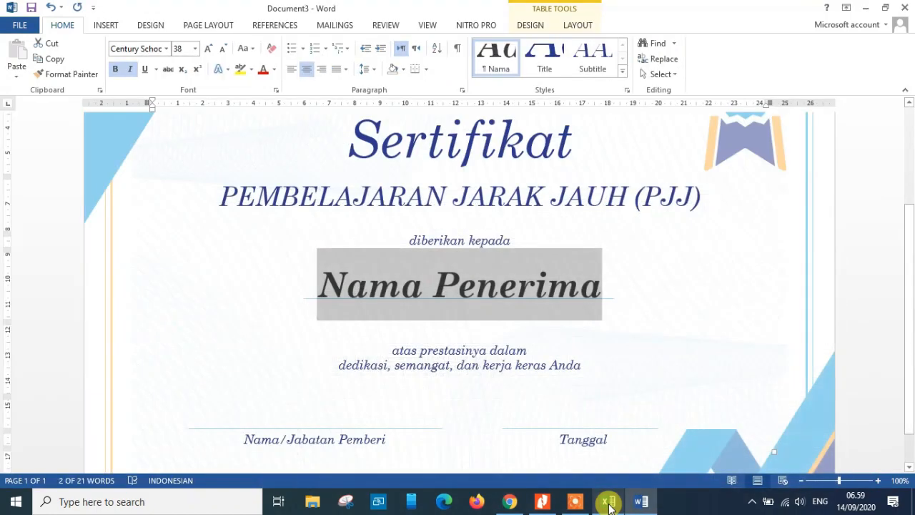
Replace the description text with Atas partisipasinya dalam mengikuti Pembelajaran Jarak jauh (PJJ) Mata Pelajaran Simulasi dan Komunukasi Digital SMKN 1 Duduksampeyan
triple_click(440, 351)
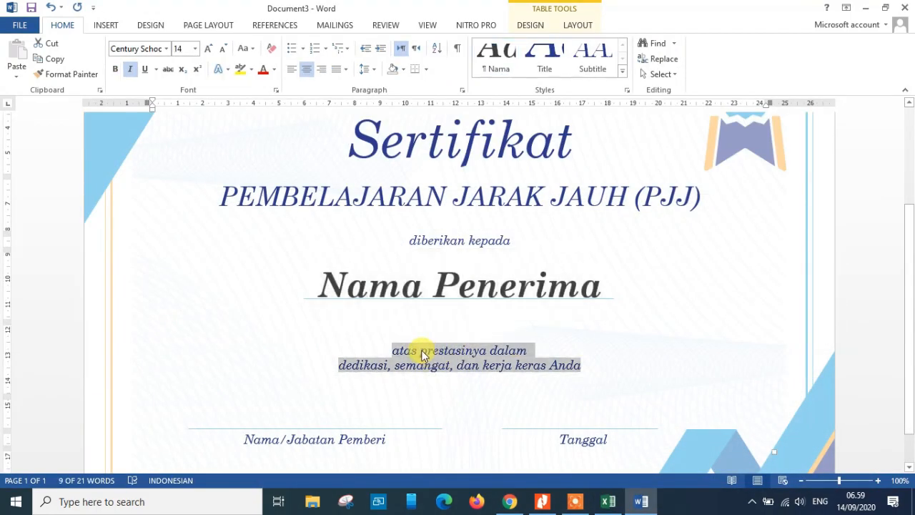
type("Atas par")
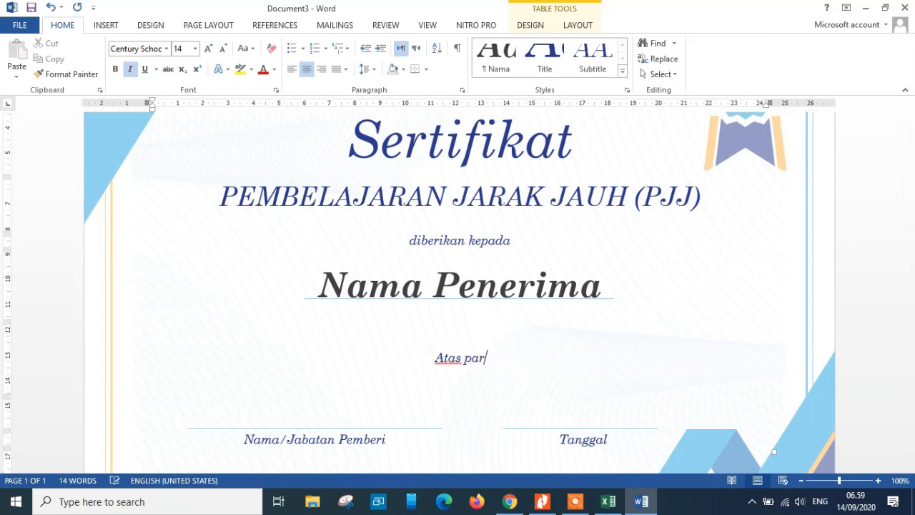
type("tisipasin")
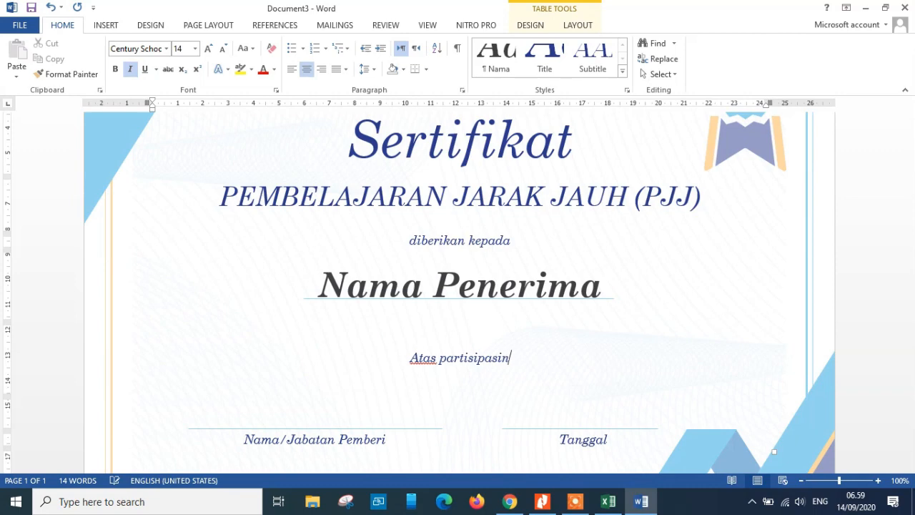
type("ya dalam me")
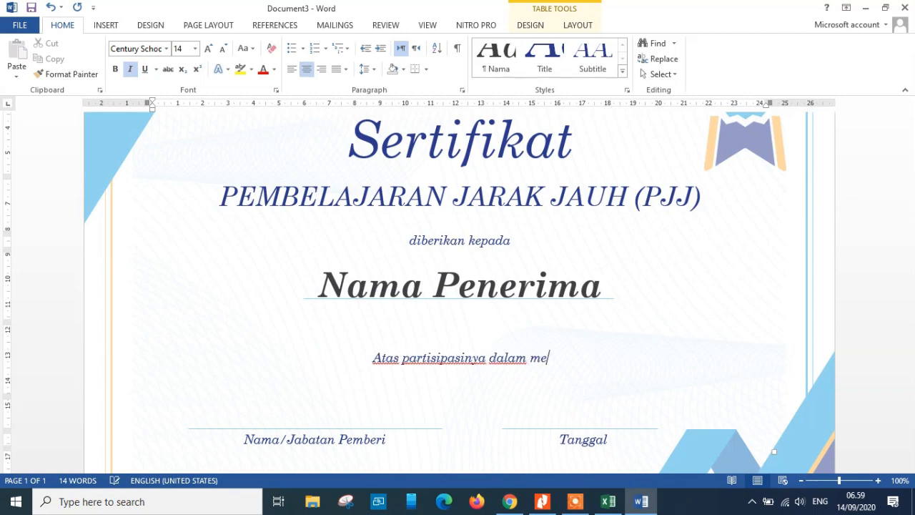
type("ngikuti ")
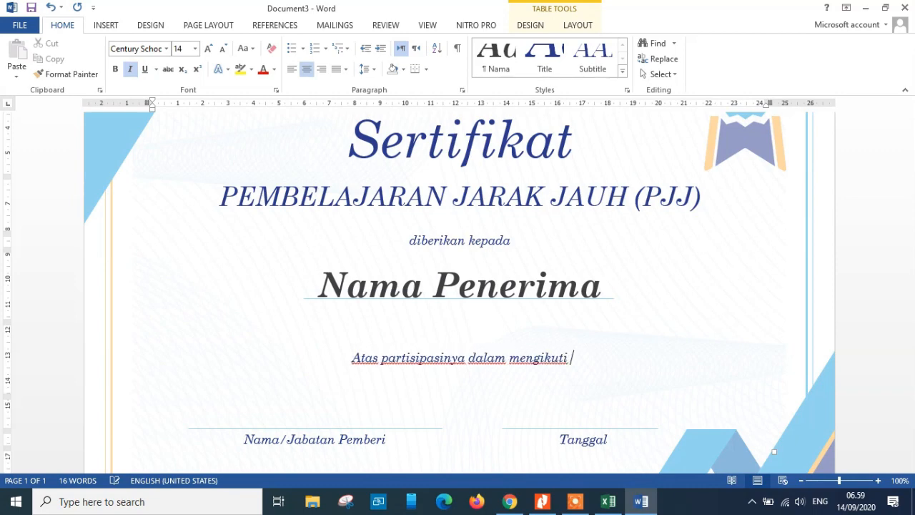
type("Pembelajara")
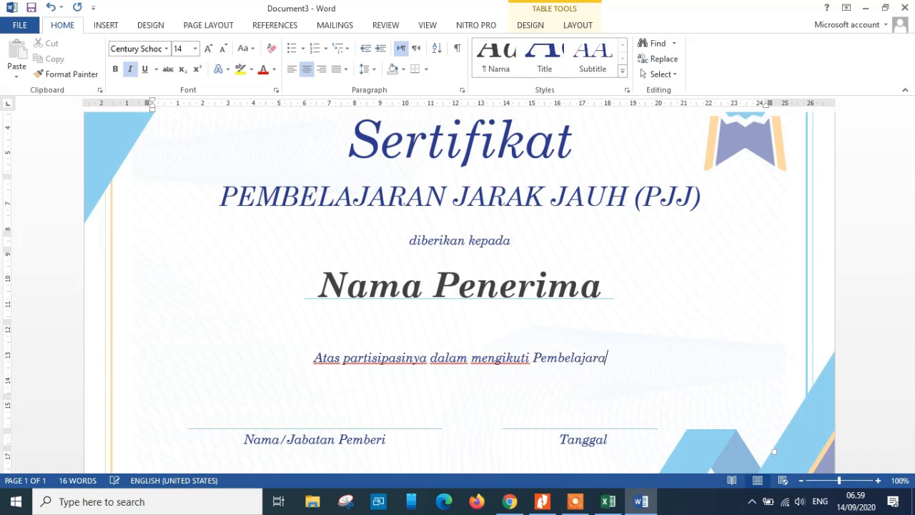
type("n Jarak ja")
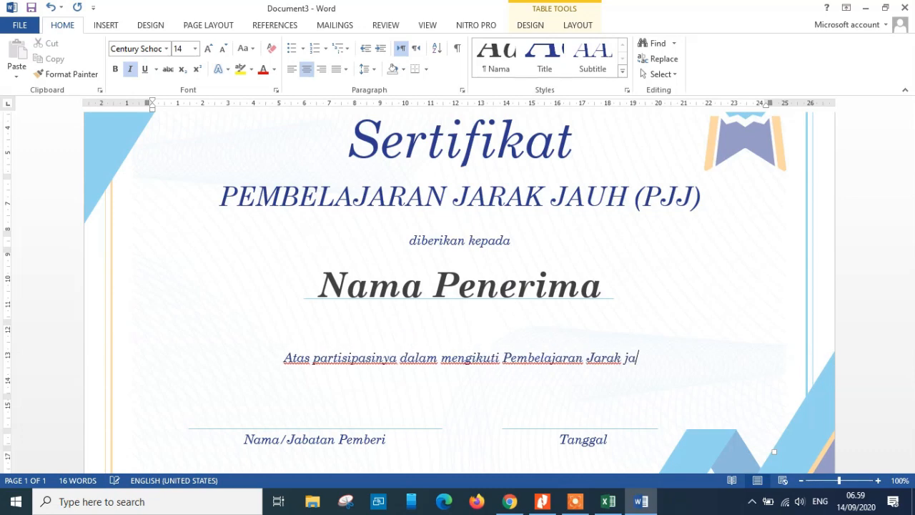
type("uh")
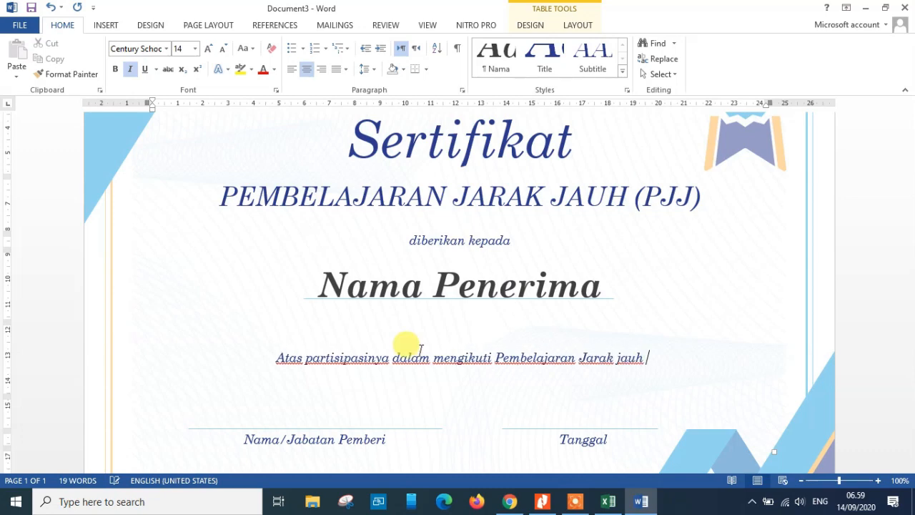
type(" (PJJ) Mata Pel")
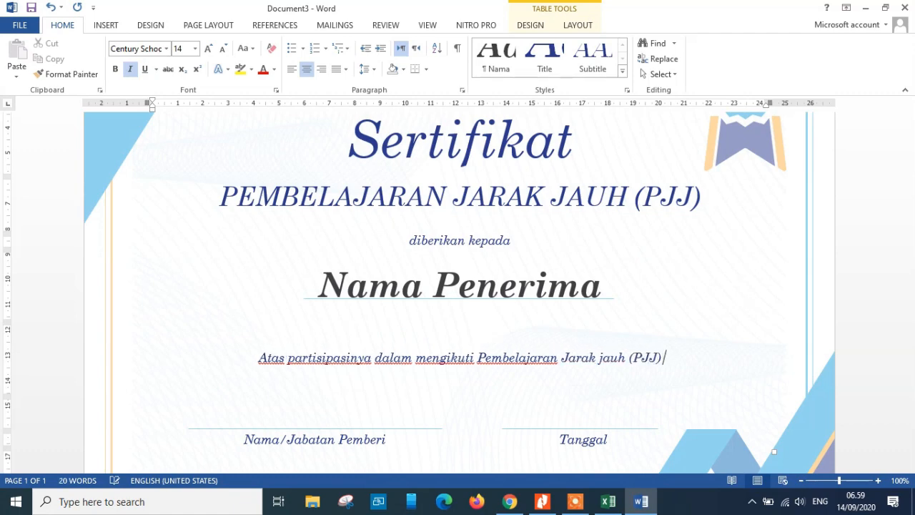
type("ajar")
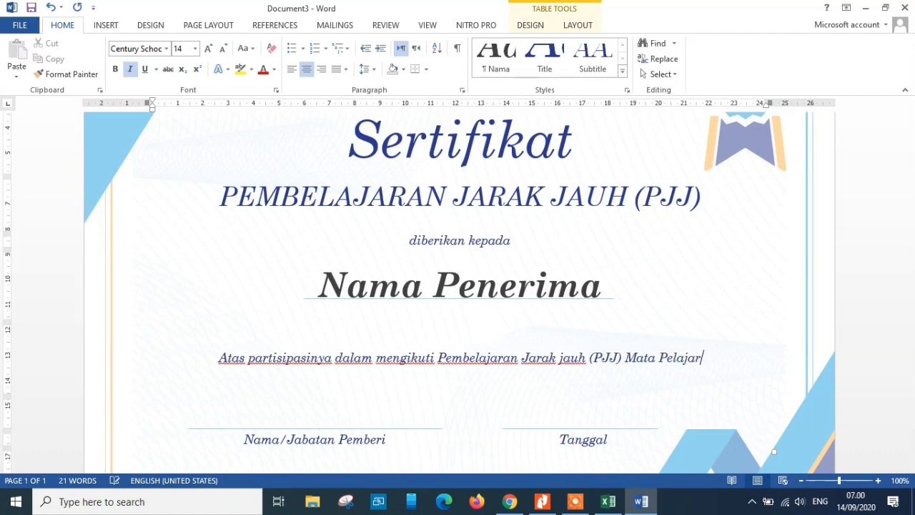
type("an Simulasi ")
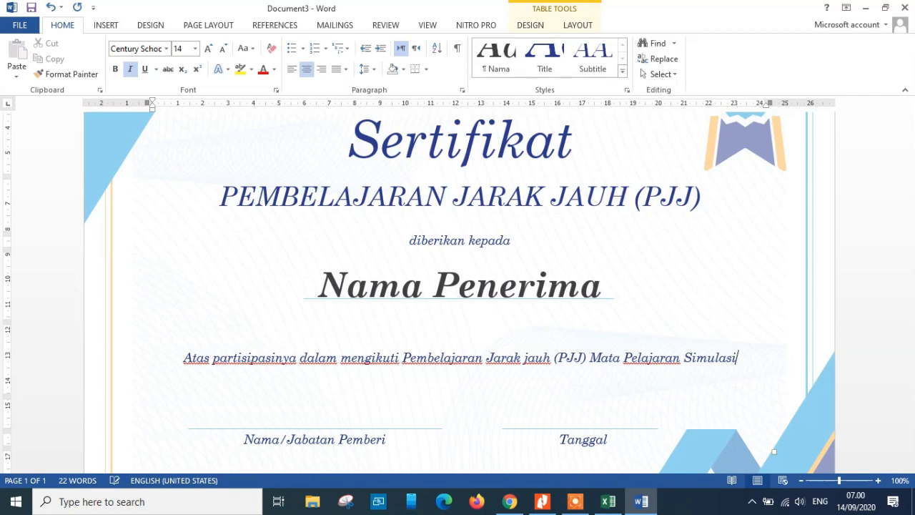
type("dan komun")
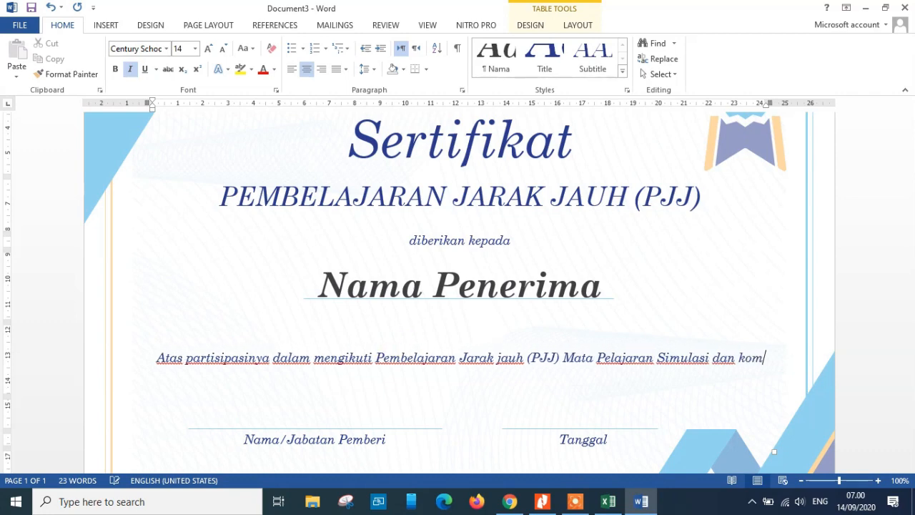
key("BackSpace")
key("BackSpace")
key("BackSpace")
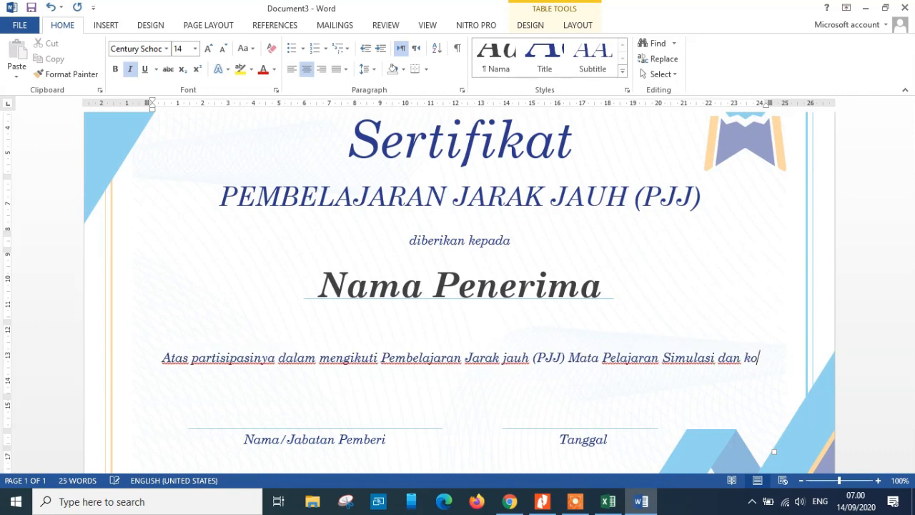
key("BackSpace")
key("BackSpace")
type("Komunuka")
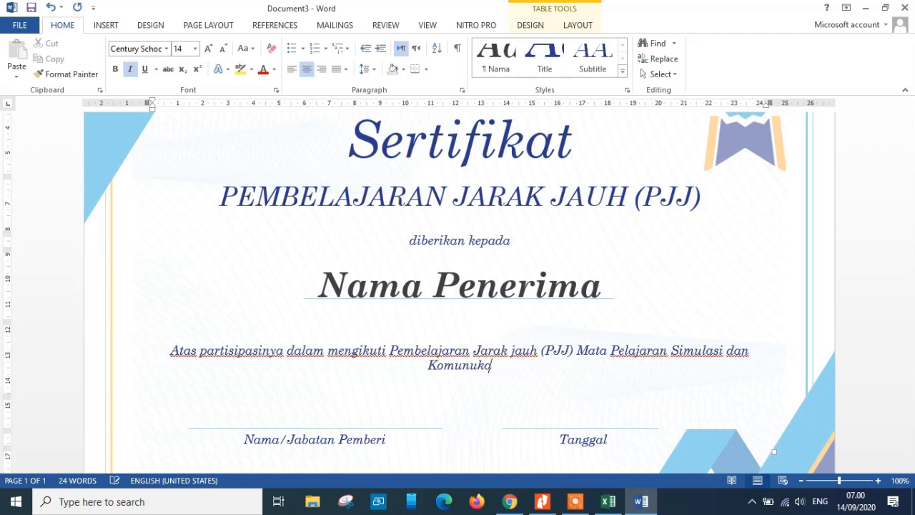
type("si Digital")
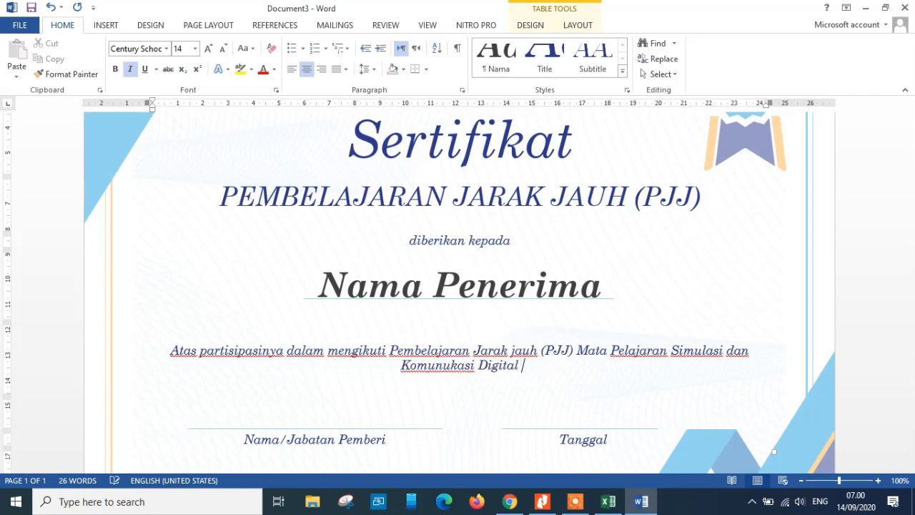
type(" S")
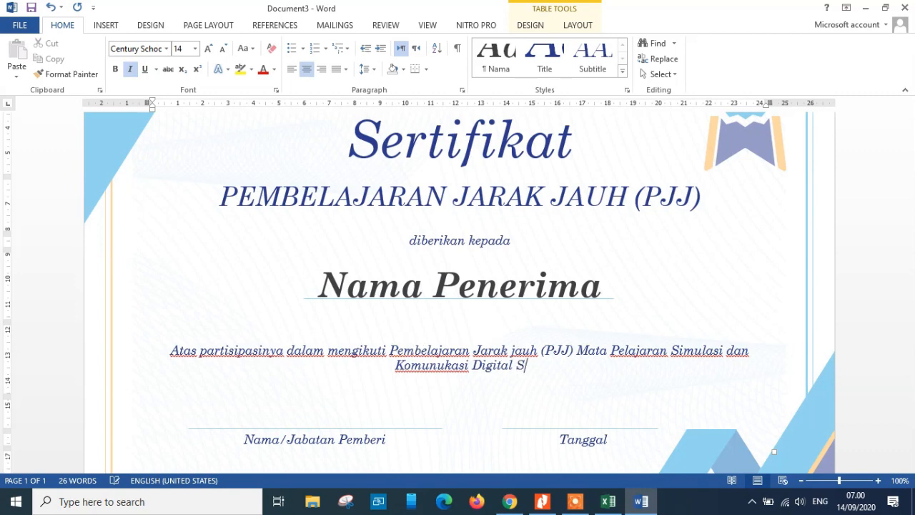
type("MKN 1 Dud")
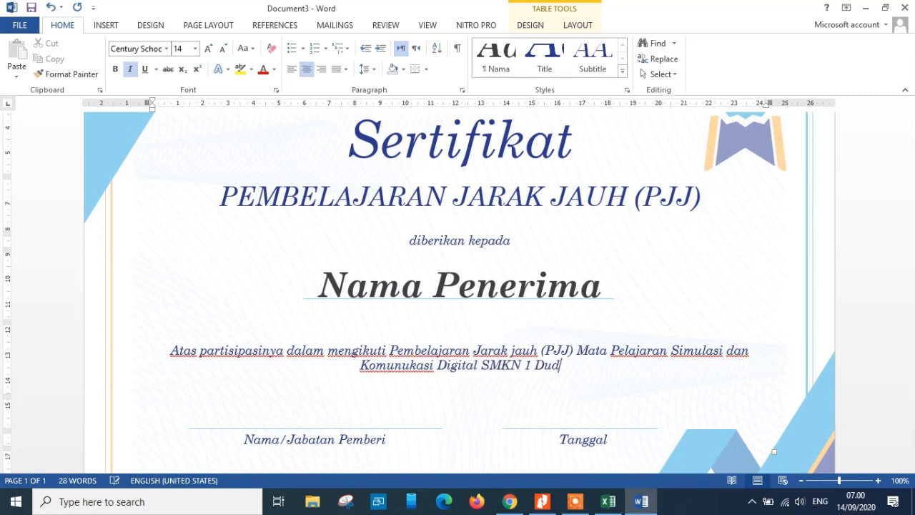
type("uksampeyan")
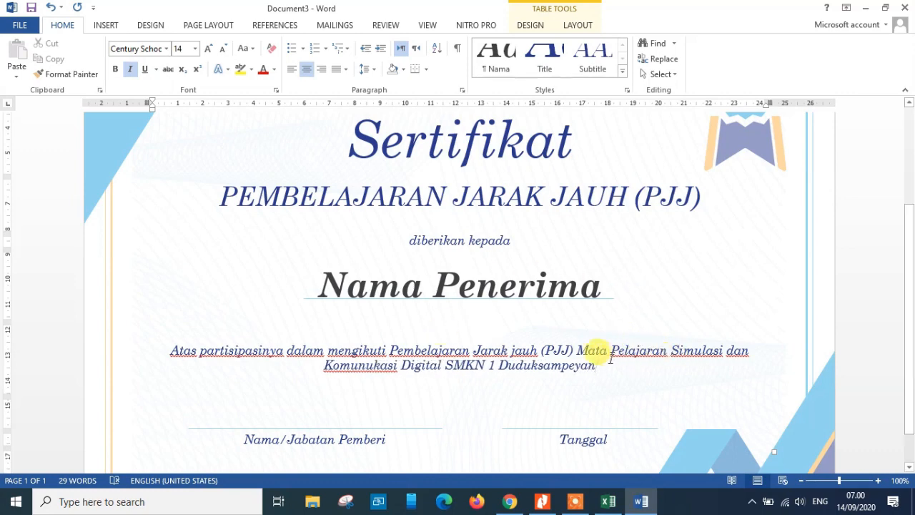
Break the description onto a new line before Mata Pelajaran and correct Komunukasi to Komunikasi
left_click(579, 349)
key("Return")
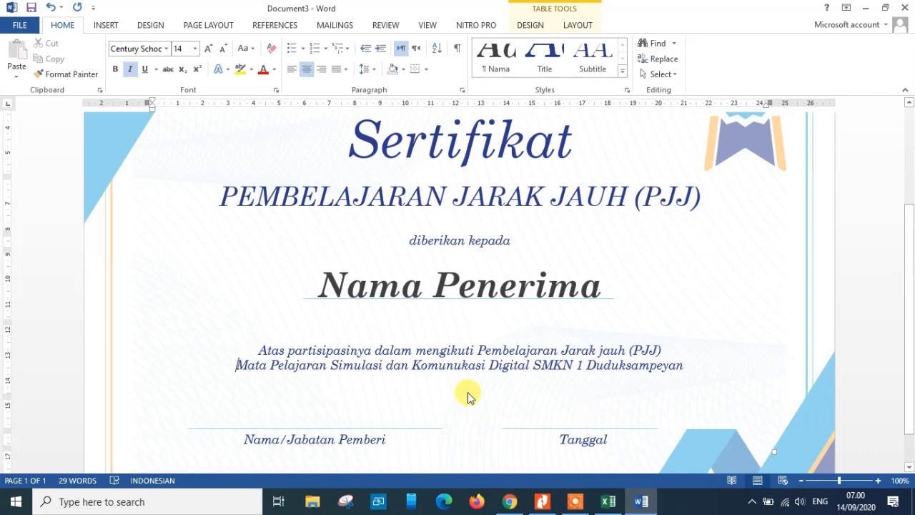
left_click(461, 364)
key("BackSpace")
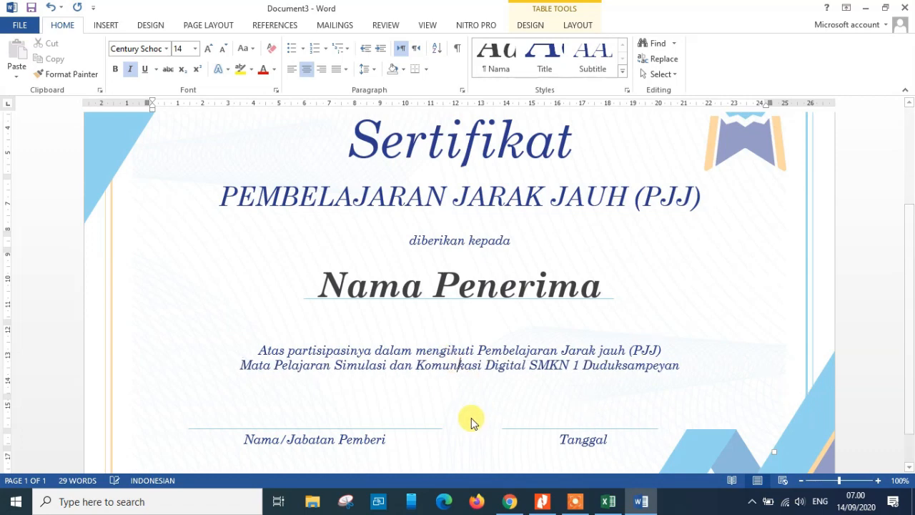
type("i")
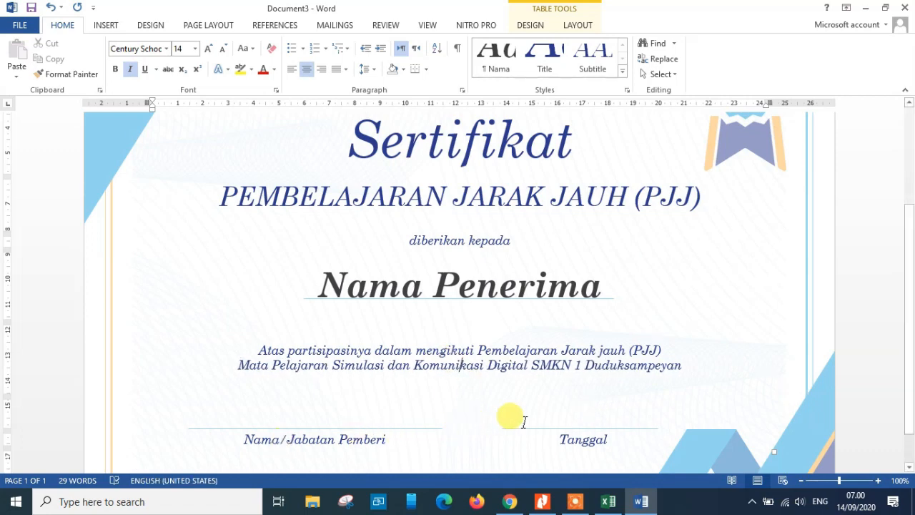
Replace the Nama/Jabatan Pemberi signature label with Guru Mata Pelajaran
scroll(912, 316, "down", 1)
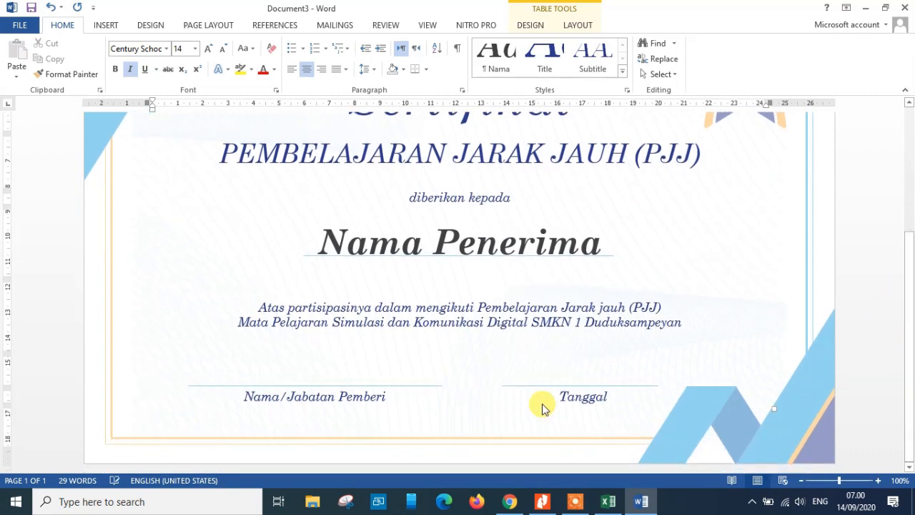
triple_click(283, 400)
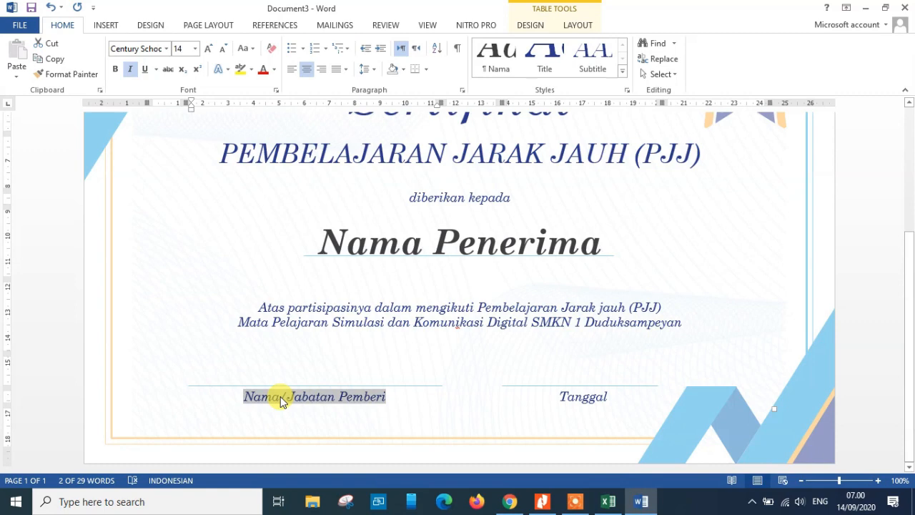
type("Guru M")
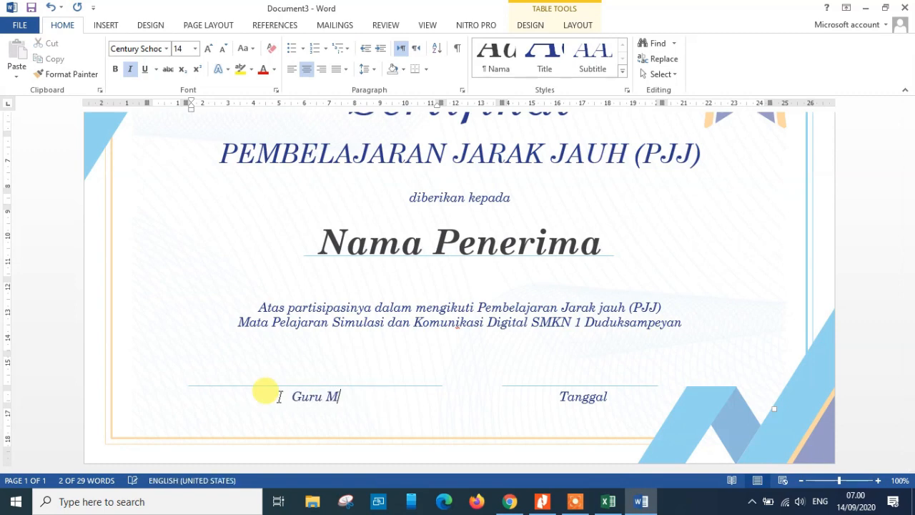
type("ata Pelajaran")
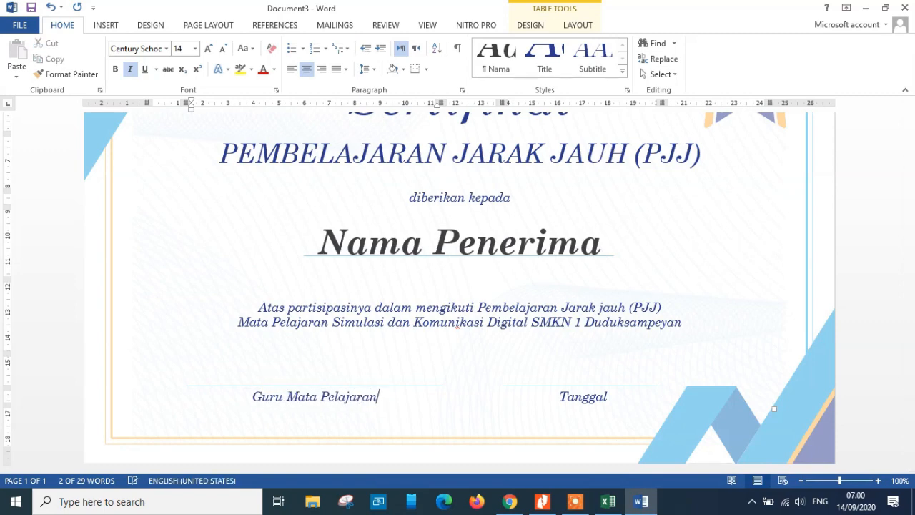
double_click(583, 397)
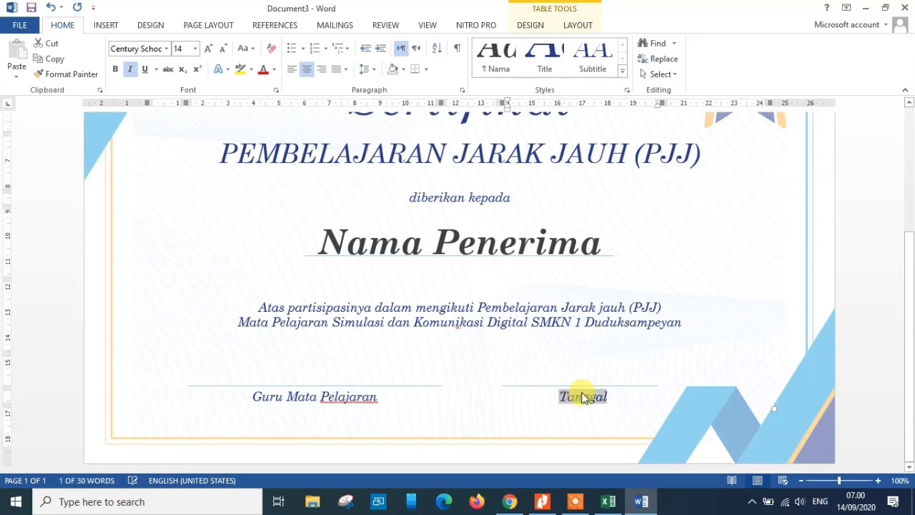
left_click(365, 397)
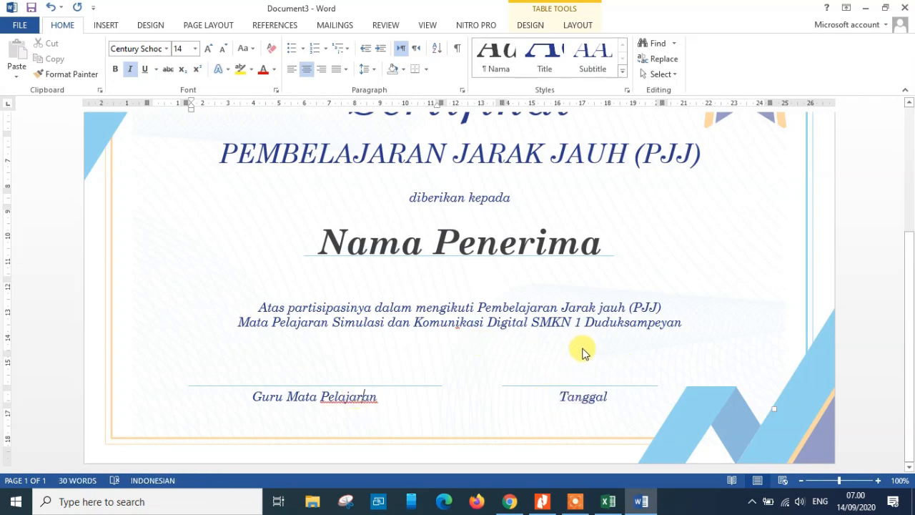
left_click(632, 363)
mouse_move(912, 320)
left_mouse_down()
mouse_move(905, 214)
mouse_move(908, 343)
left_mouse_up()
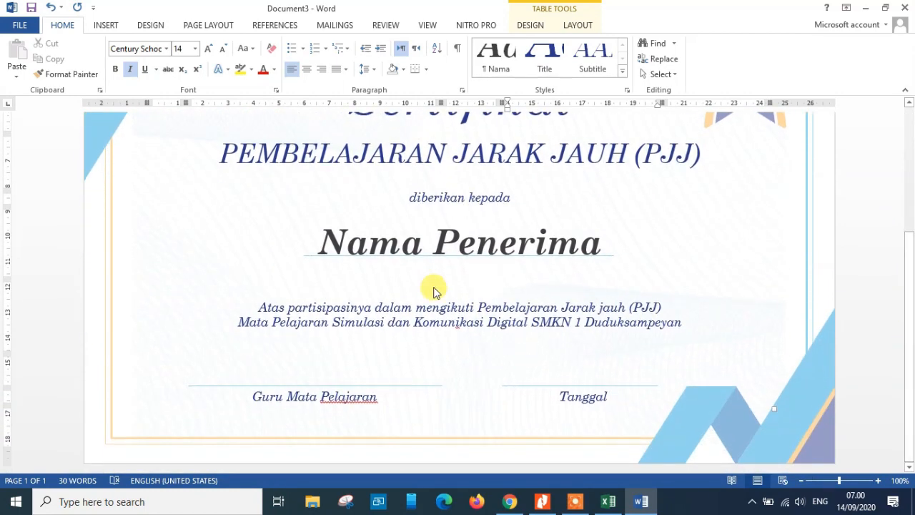
triple_click(340, 245)
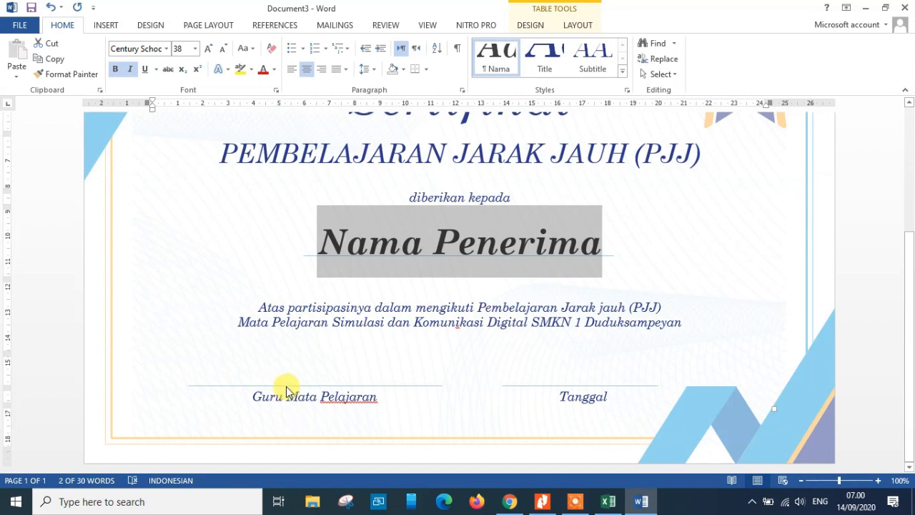
left_click(270, 375)
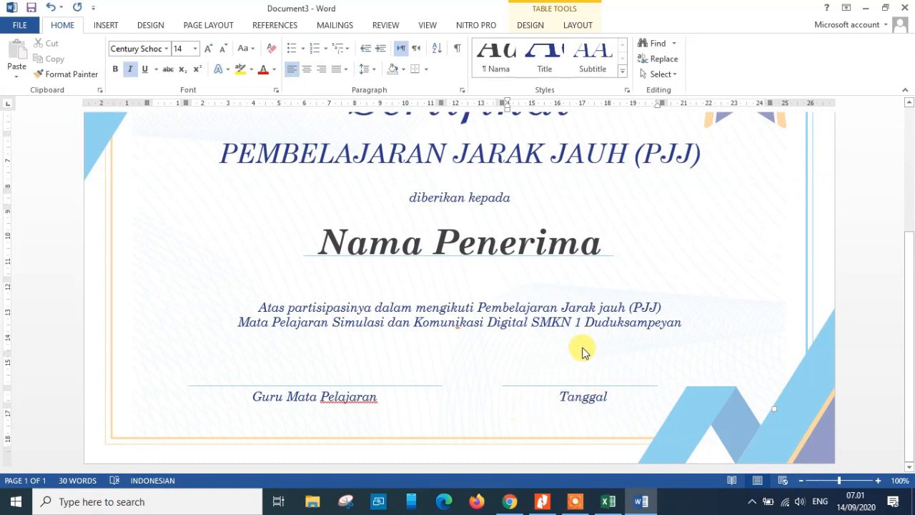
Review the column headers NAMA, KELAS, TANGGAL and GURU MAPEL in the DATA SUMBER workbook, then return to the certificate
left_click(608, 498)
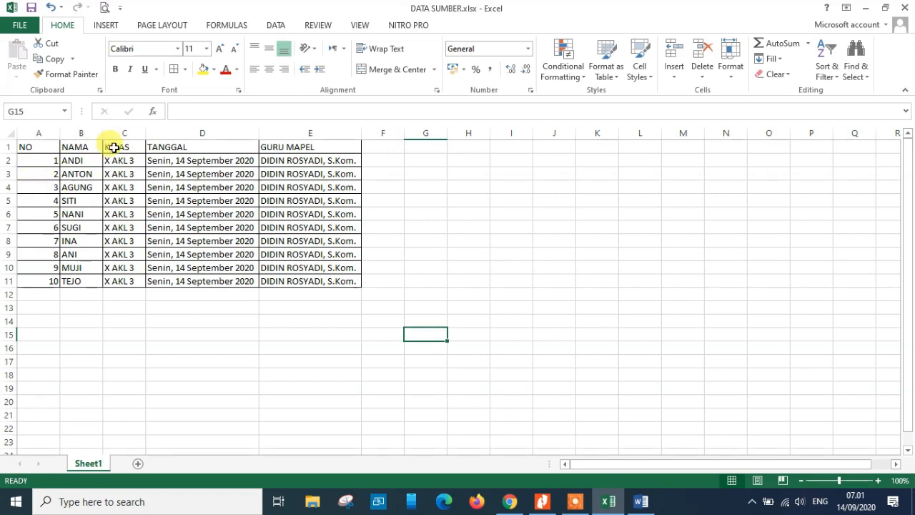
left_click(84, 145)
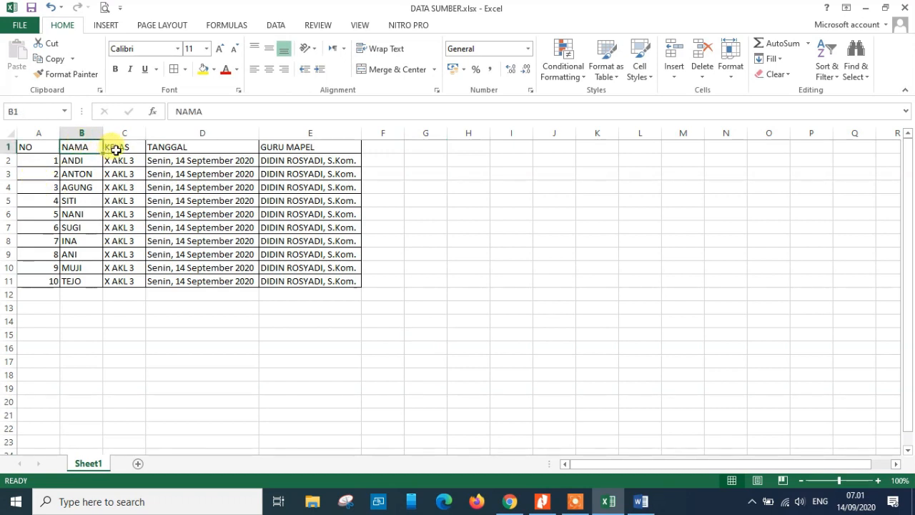
left_click(118, 147)
left_click(203, 147)
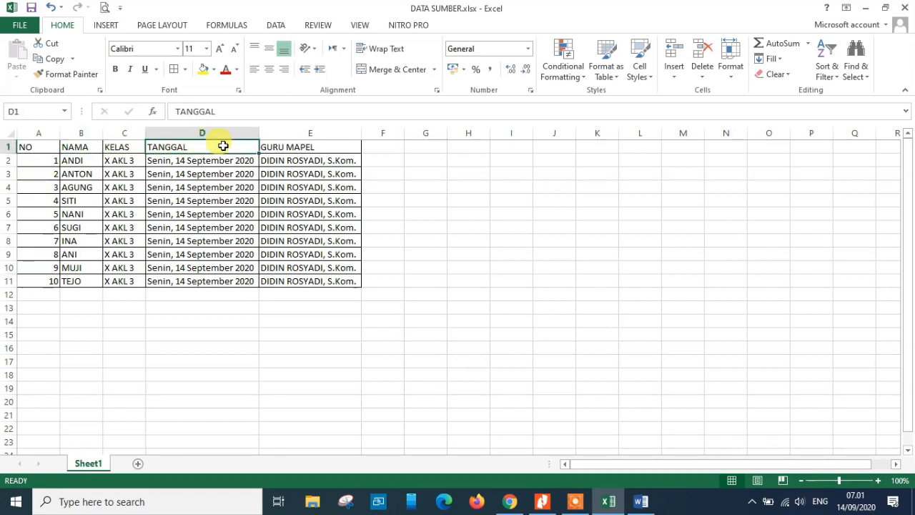
left_click(288, 145)
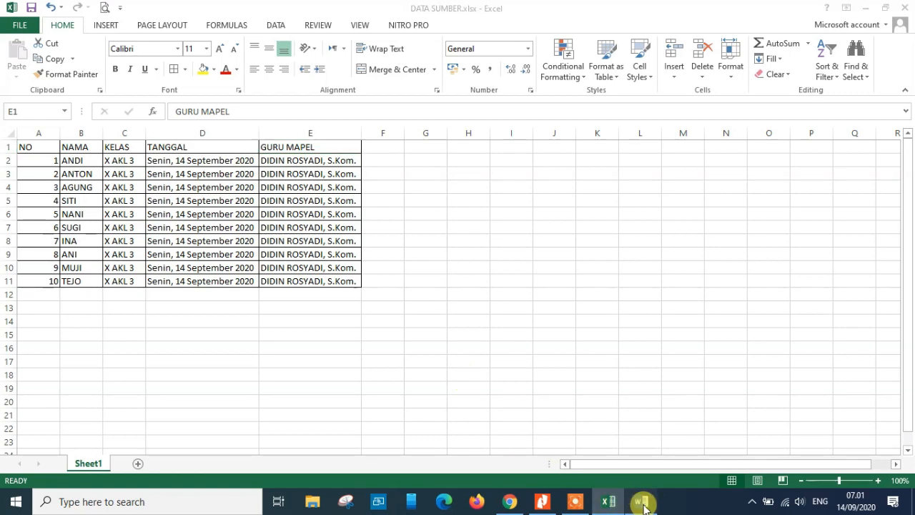
left_click(640, 501)
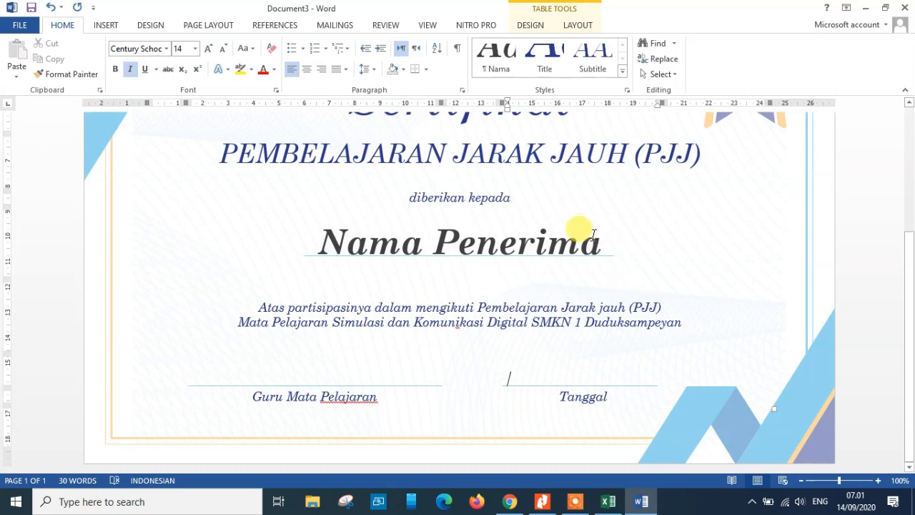
Delete the Nama Penerima placeholder text on the recipient line under diberikan kepada
triple_click(543, 237)
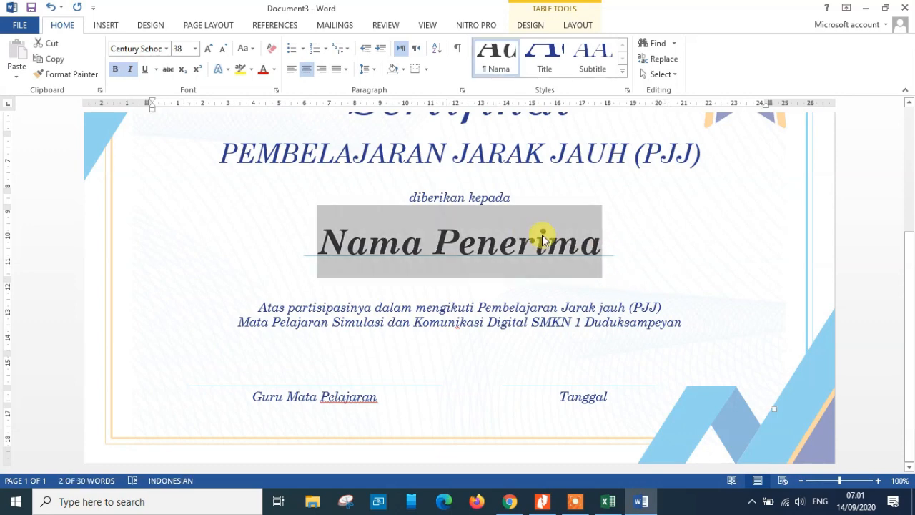
key("Delete")
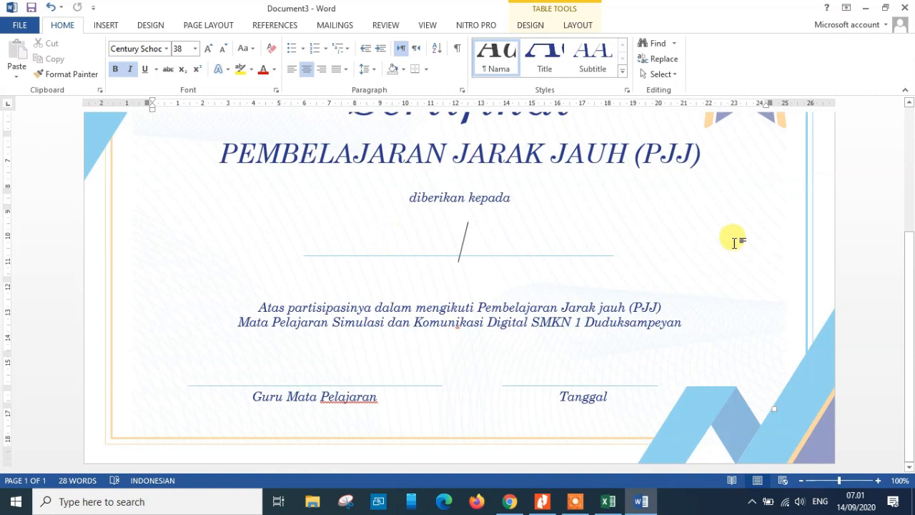
Start selecting recipients from an existing list and open DATA SUMBER.xlsx from the Documents folder
left_click_drag(912, 290, 905, 241)
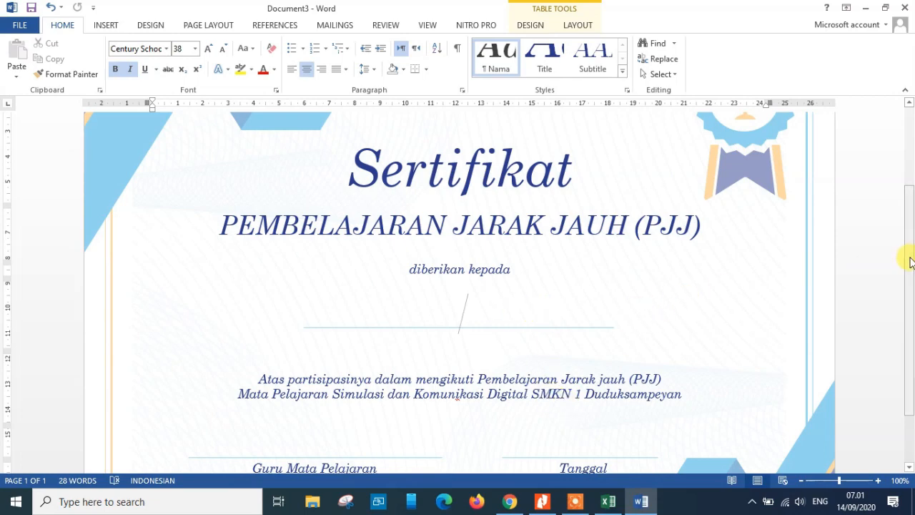
left_click_drag(909, 262, 910, 191)
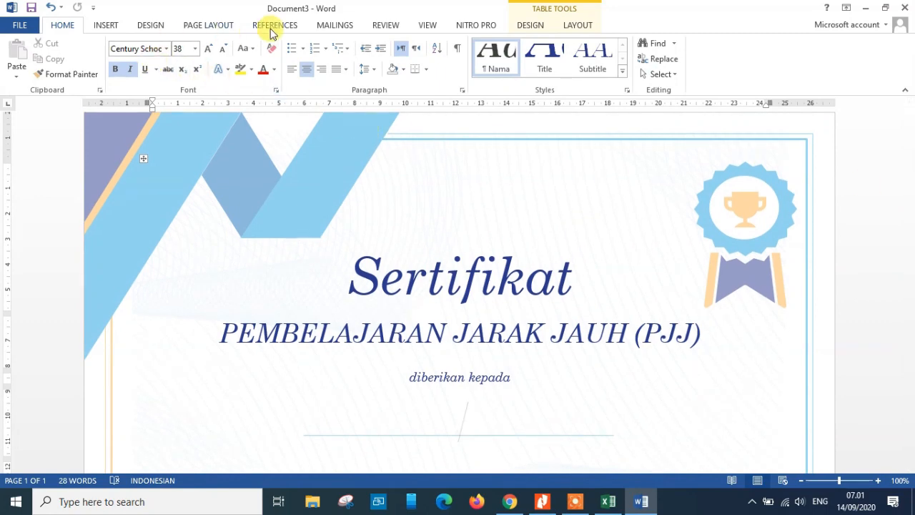
left_click(334, 25)
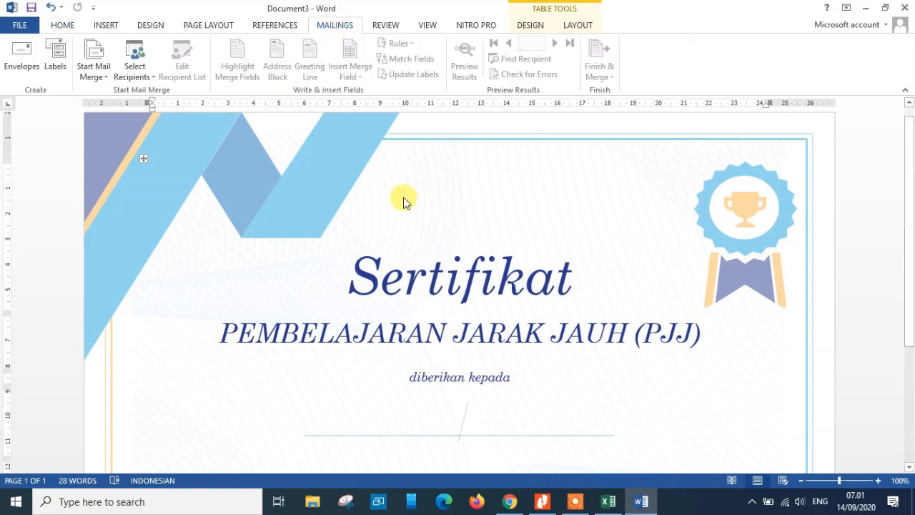
left_click(150, 79)
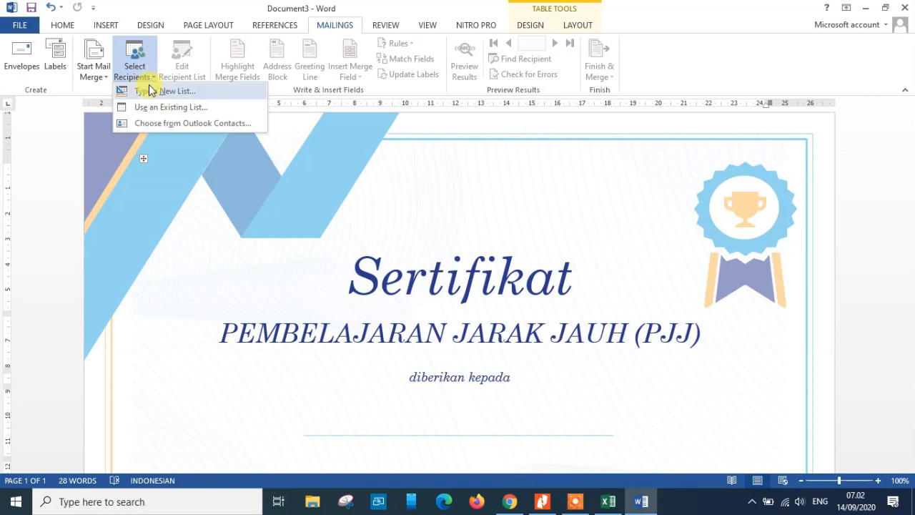
left_click(192, 110)
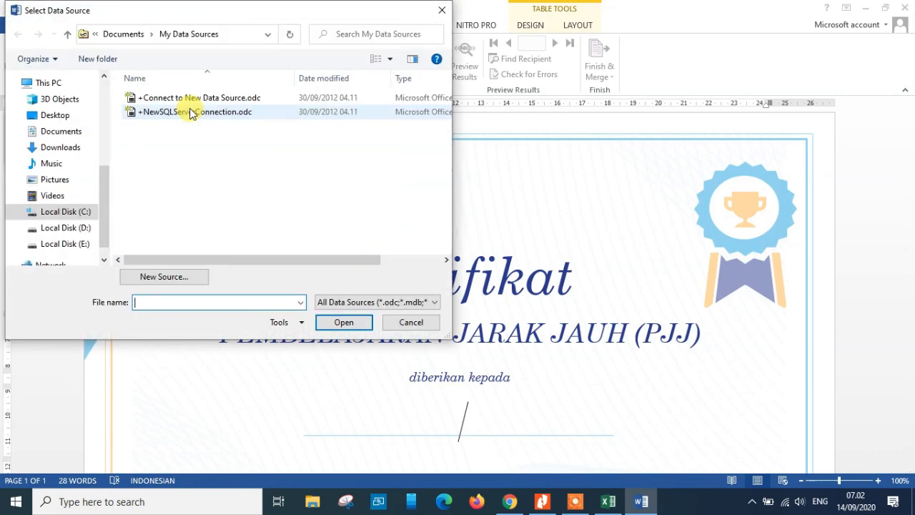
left_click_drag(106, 190, 102, 164)
left_click(62, 191)
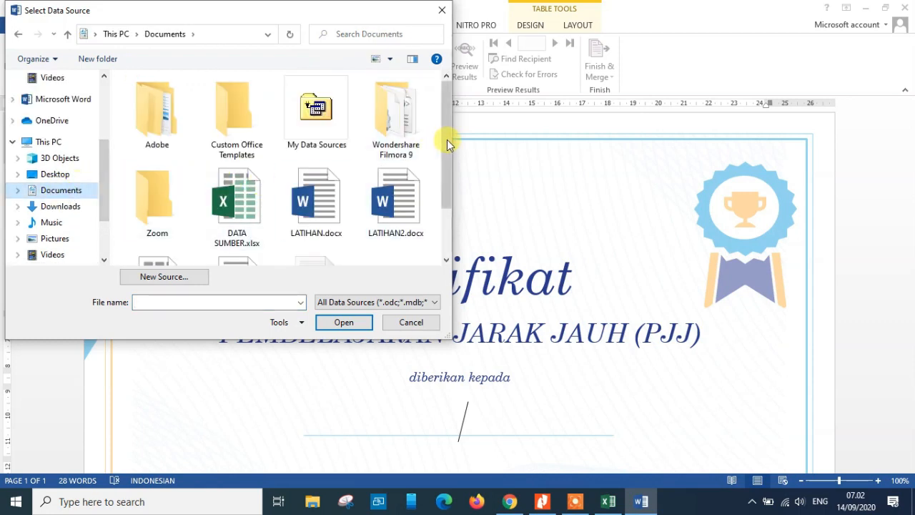
left_click_drag(447, 139, 451, 152)
left_click(248, 181)
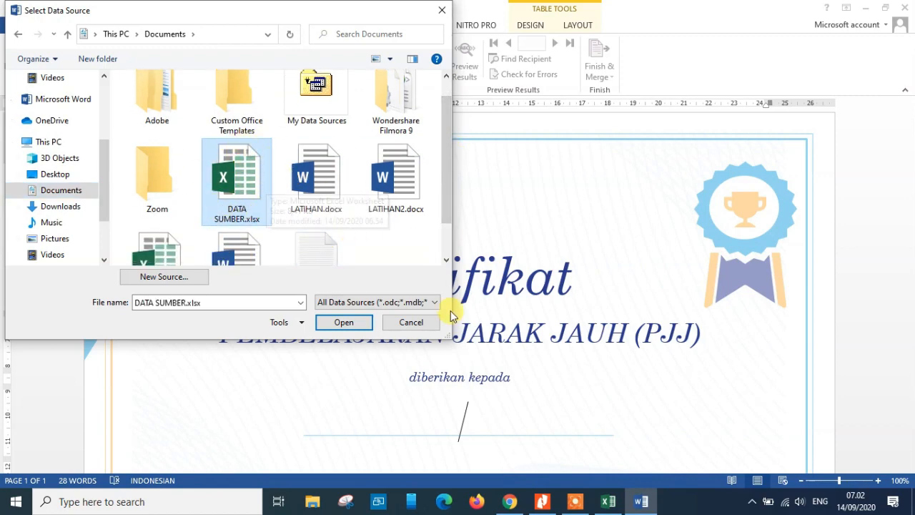
left_click(609, 507)
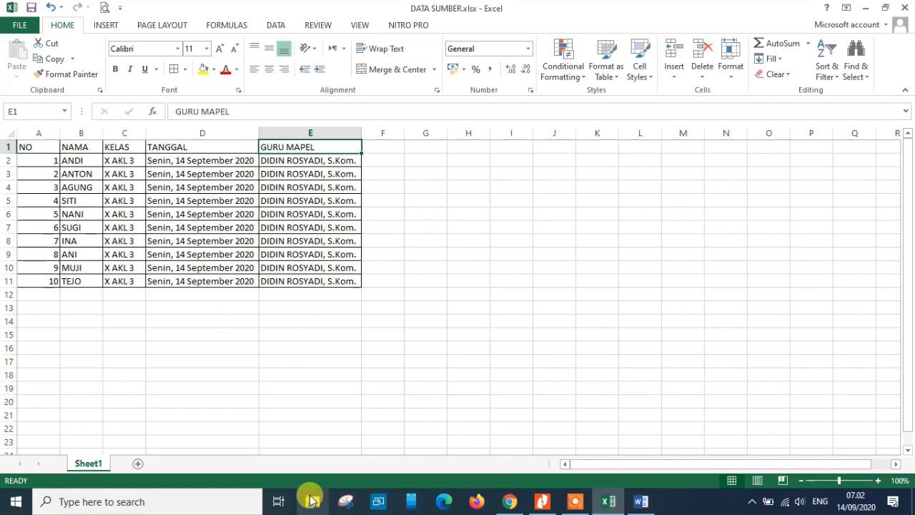
left_click(638, 501)
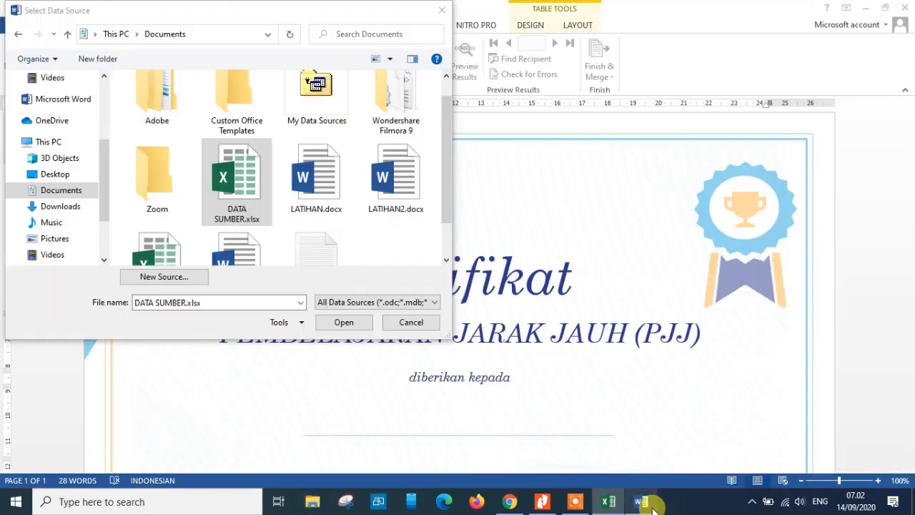
left_click(343, 322)
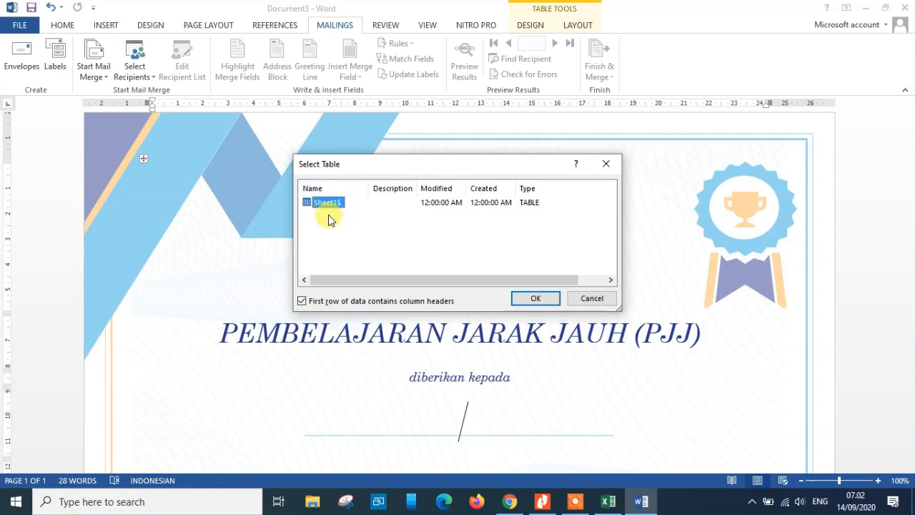
Confirm Sheet1$ as the data table, keeping first row as column headers
left_click(606, 500)
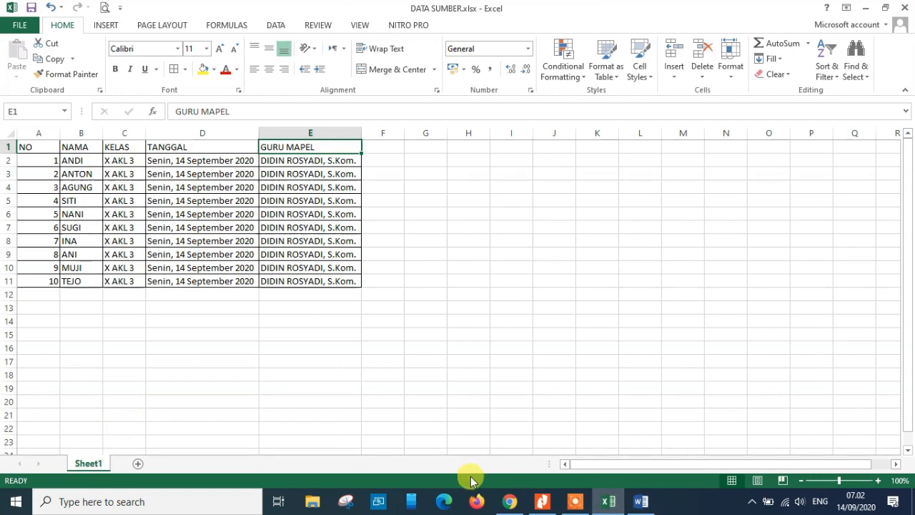
left_click(642, 501)
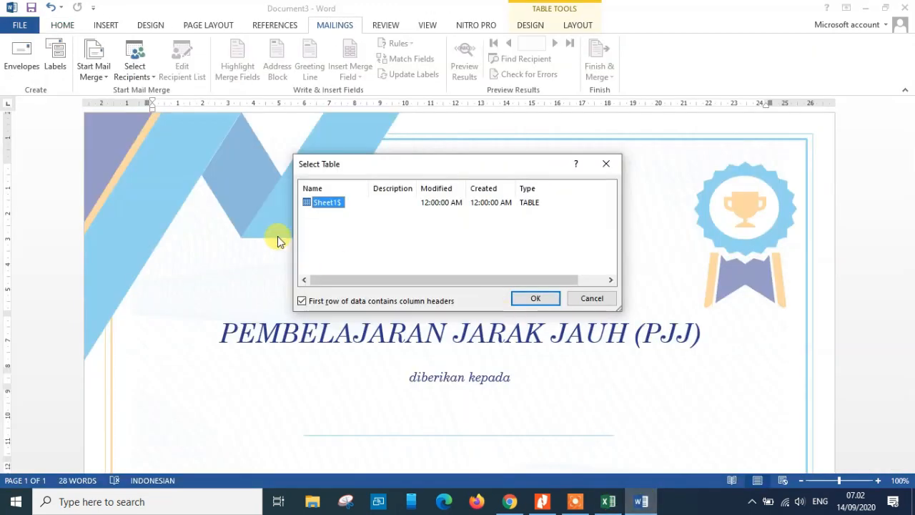
left_click(328, 203)
left_click(608, 502)
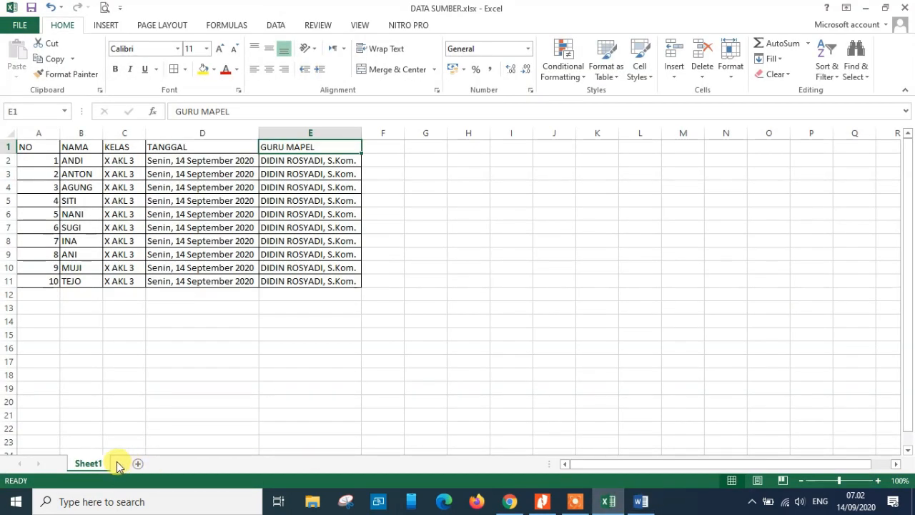
left_click(644, 501)
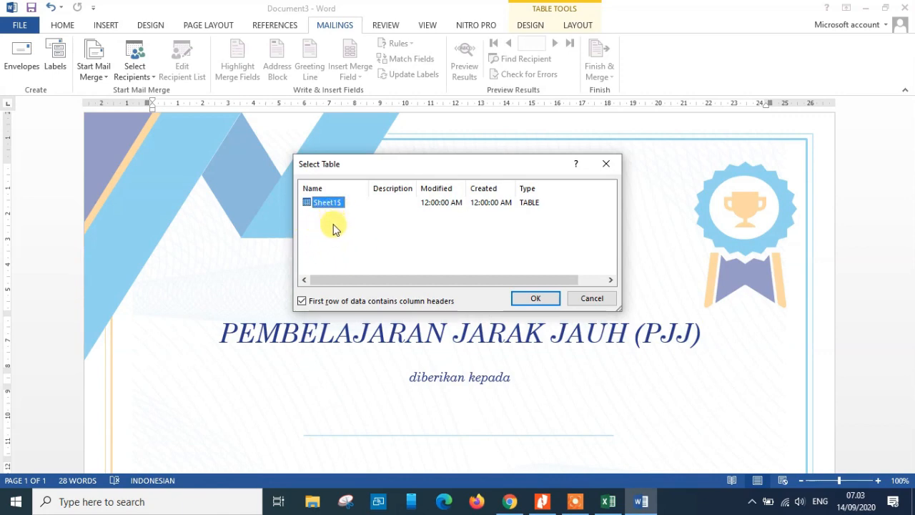
left_click(535, 299)
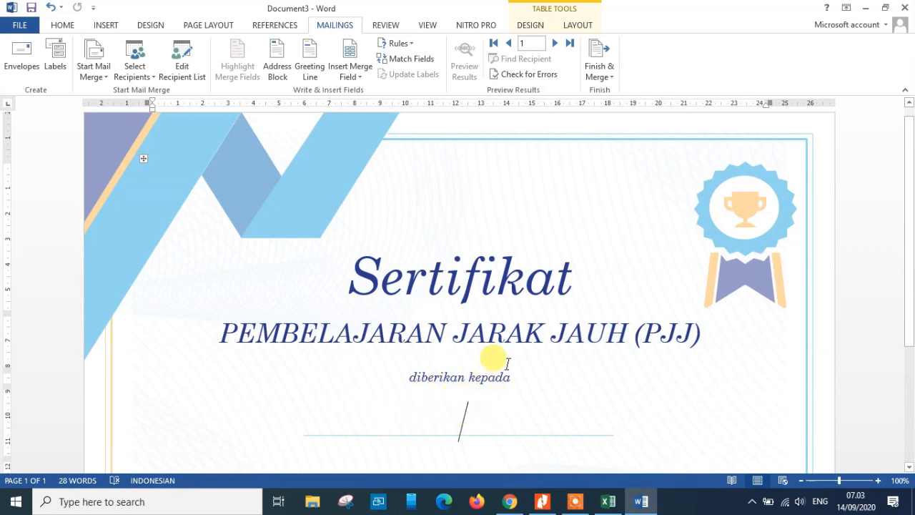
Insert the NAMA merge field, a hyphen, and the KELAS merge field on the recipient line
left_click(356, 81)
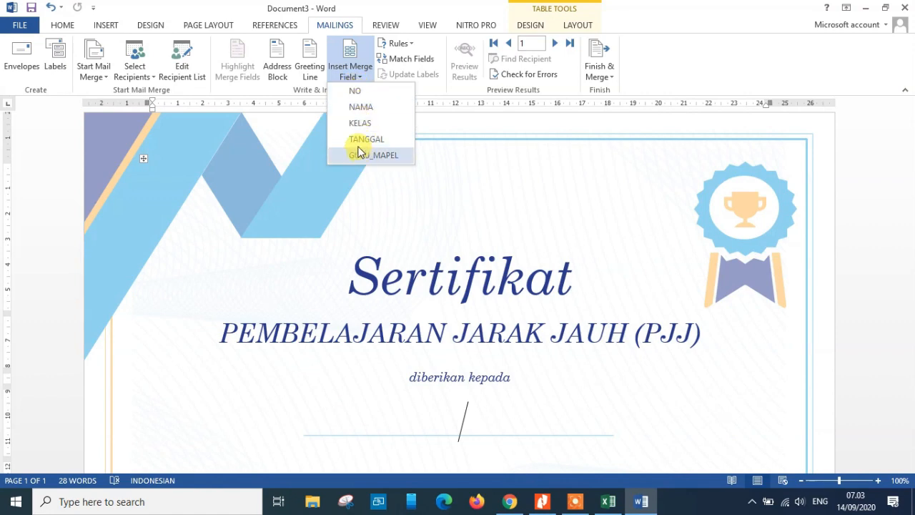
left_click(361, 106)
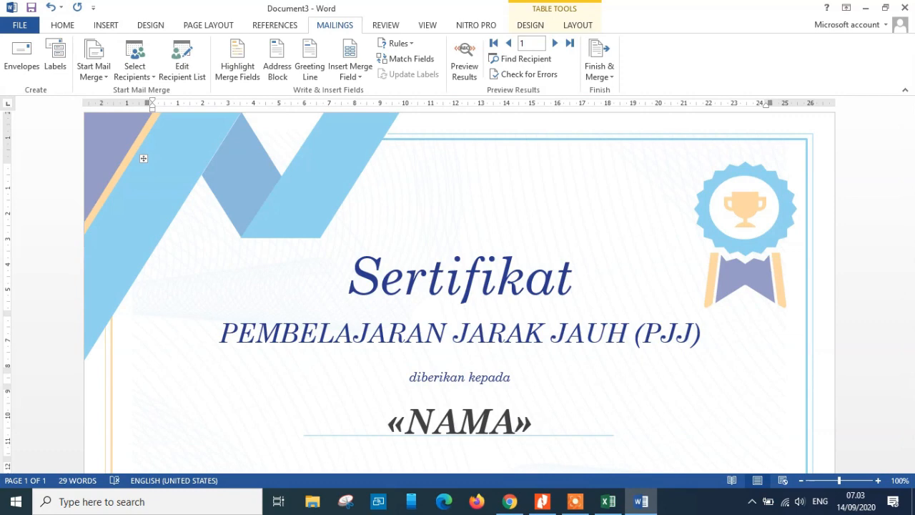
type("-")
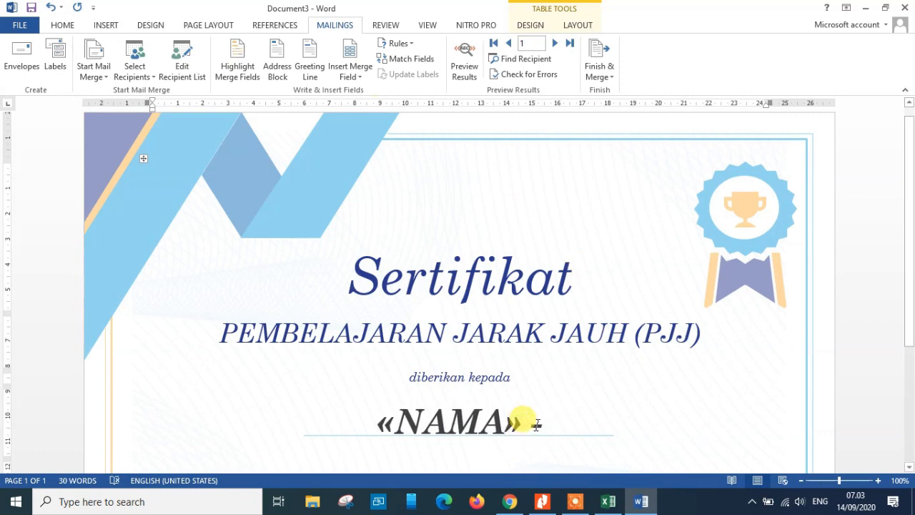
left_click(356, 77)
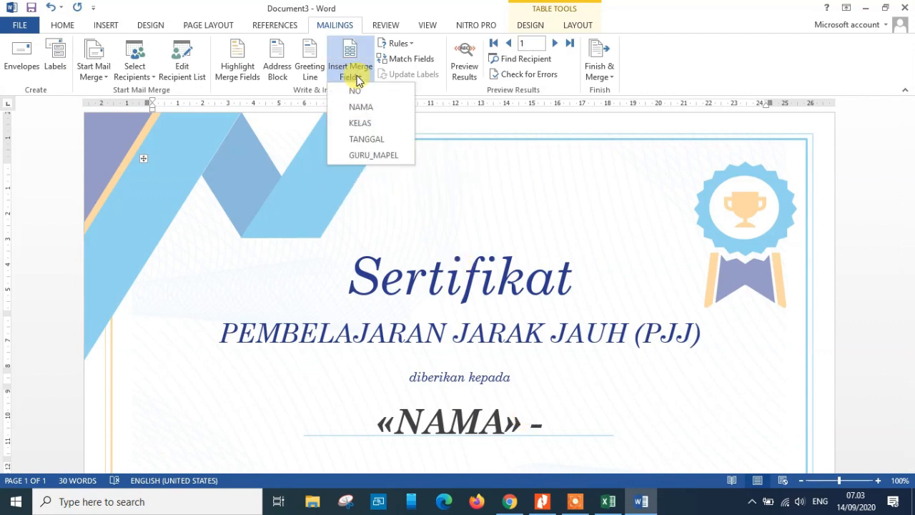
left_click(372, 127)
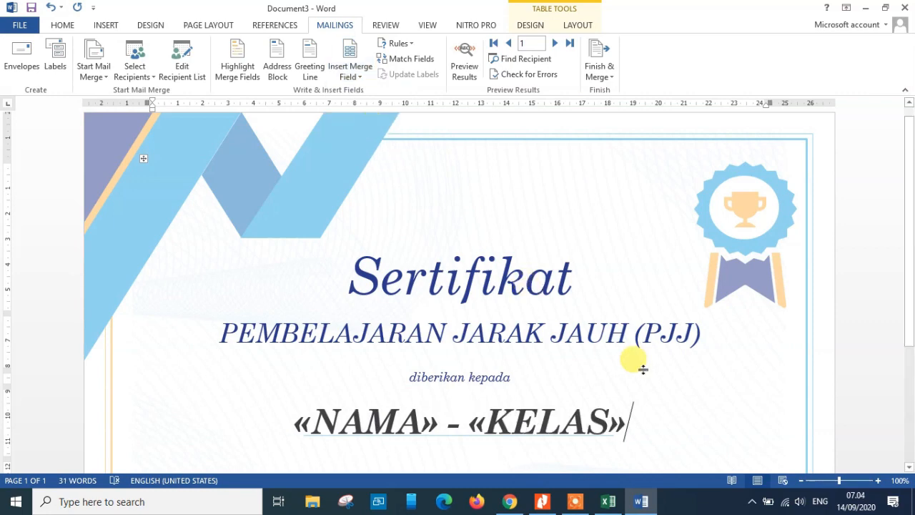
Insert the GURU_MAPEL field above Guru Mata Pelajaran and the TANGGAL field above Tanggal
left_click_drag(906, 292, 908, 410)
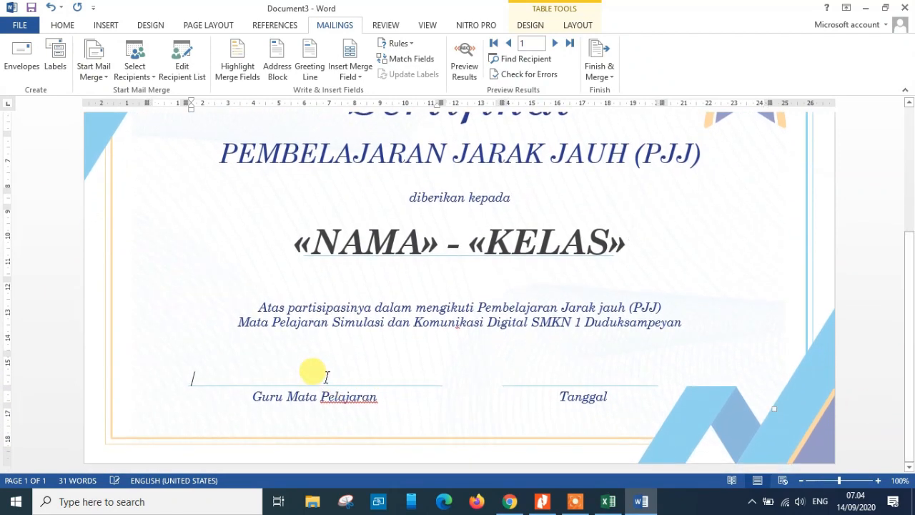
left_click(356, 77)
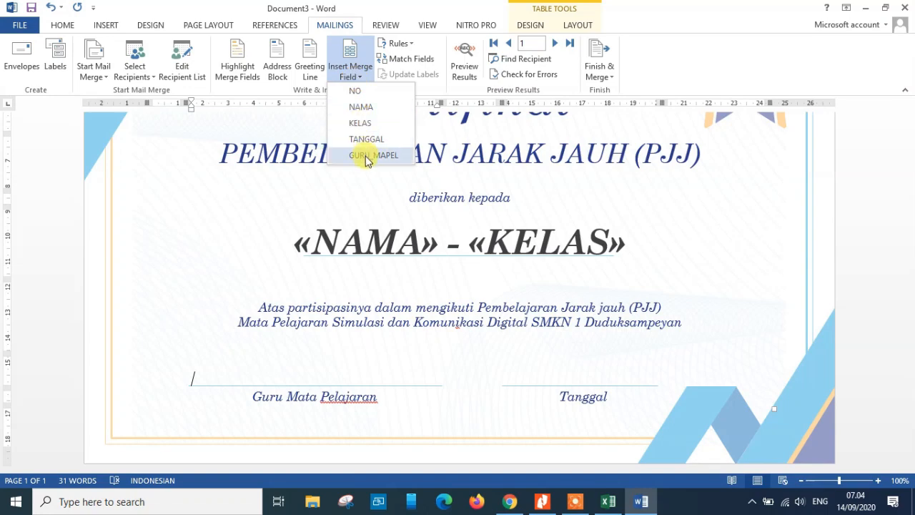
left_click(367, 157)
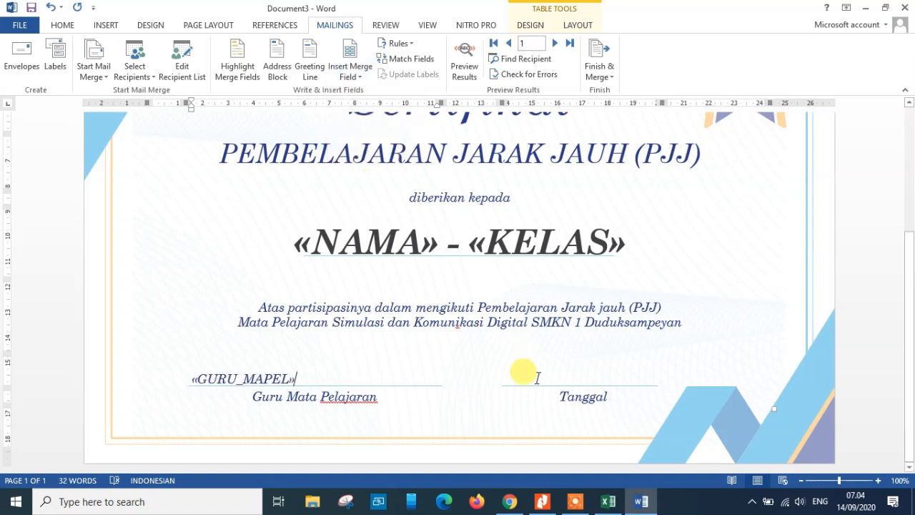
left_click(351, 77)
left_click(365, 139)
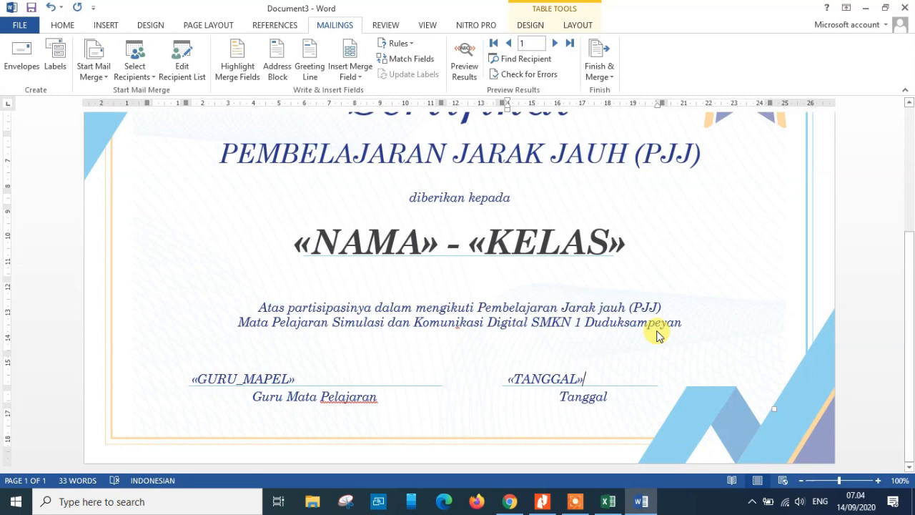
Preview the merged results and center the merged teacher name above Guru Mata Pelajaran
left_click(466, 72)
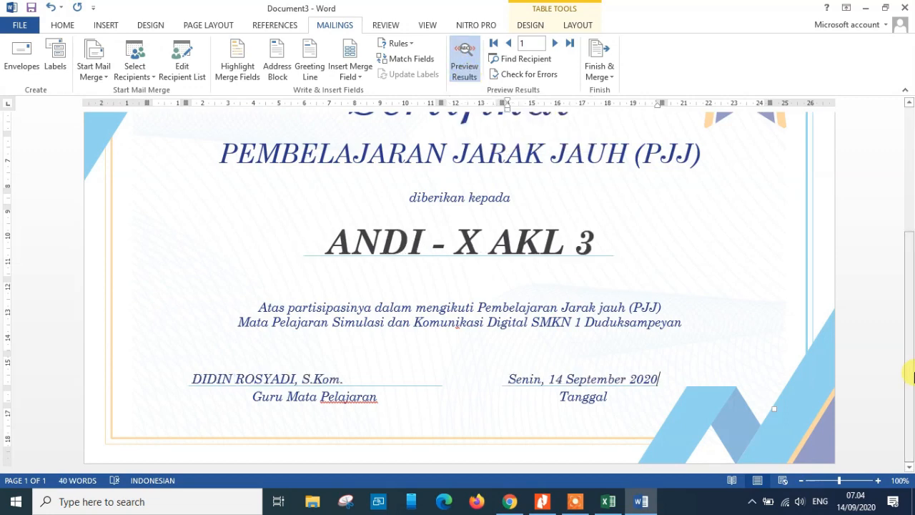
left_click_drag(911, 373, 910, 338)
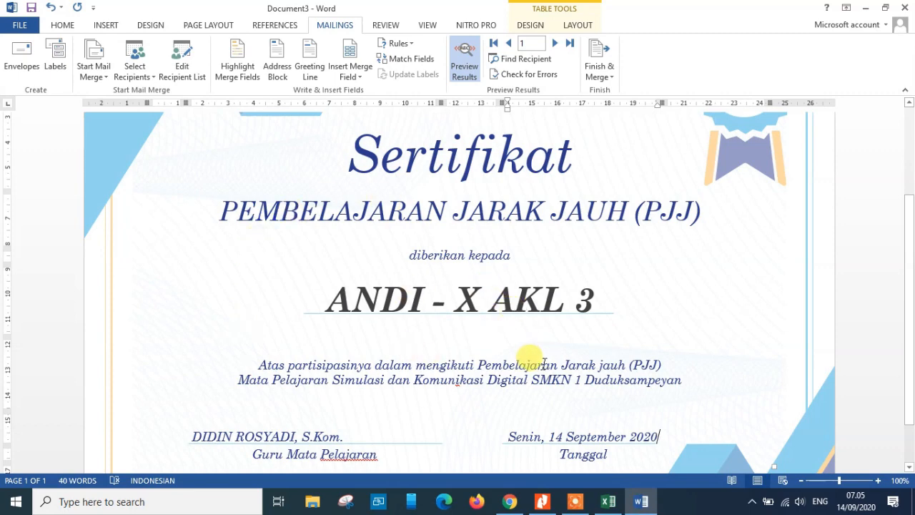
triple_click(192, 433)
left_click_drag(193, 434, 343, 436)
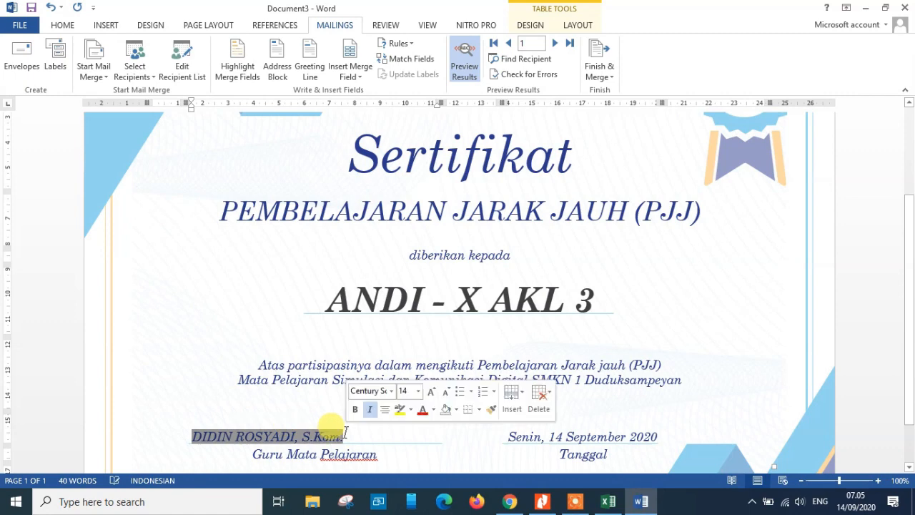
left_click(63, 25)
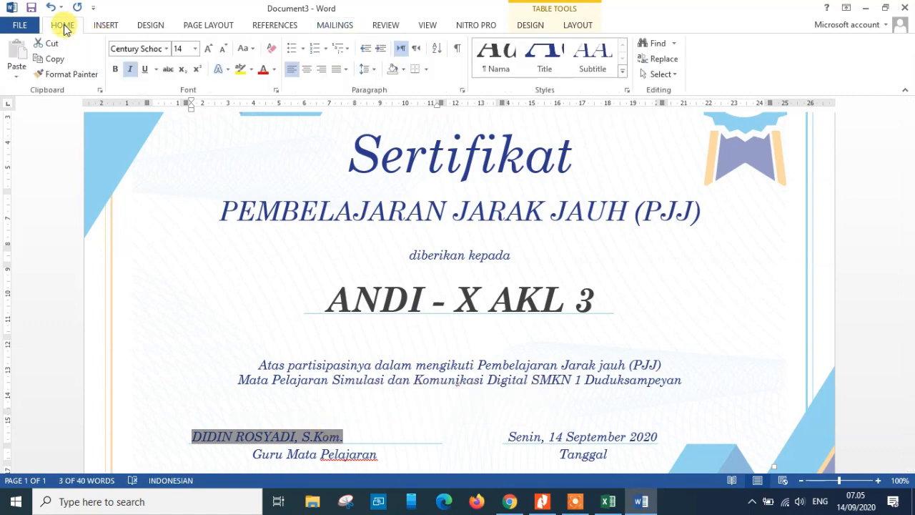
left_click(308, 72)
Make the merged teacher name black, bold and 16 pt
left_click(511, 433)
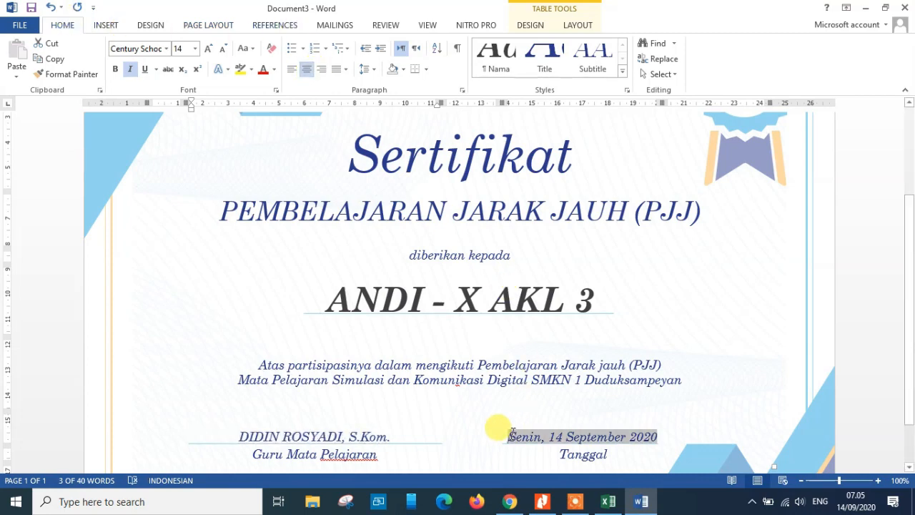
left_click_drag(511, 432, 663, 434)
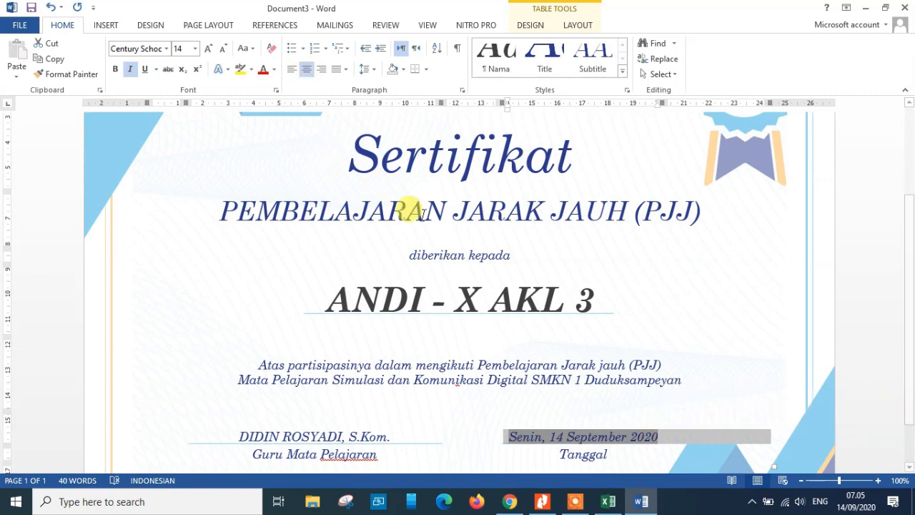
scroll(664, 398, "down", 1)
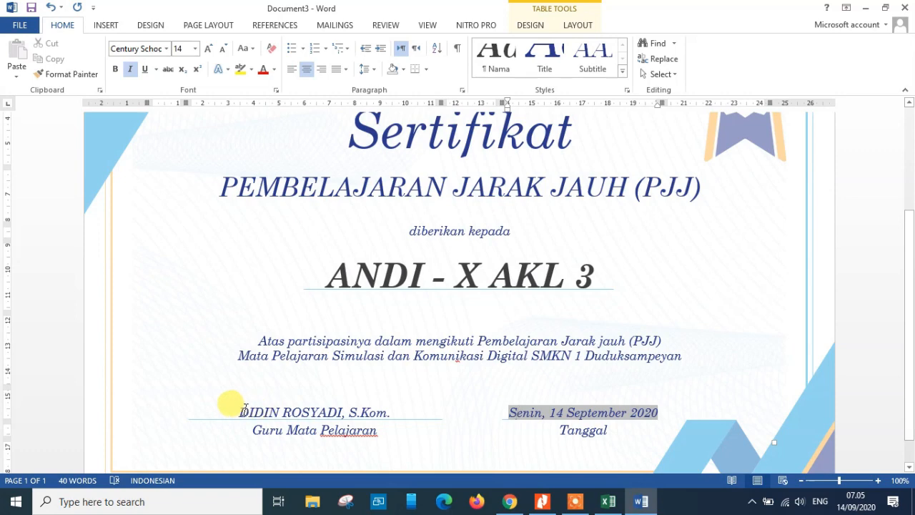
left_click_drag(241, 410, 391, 411)
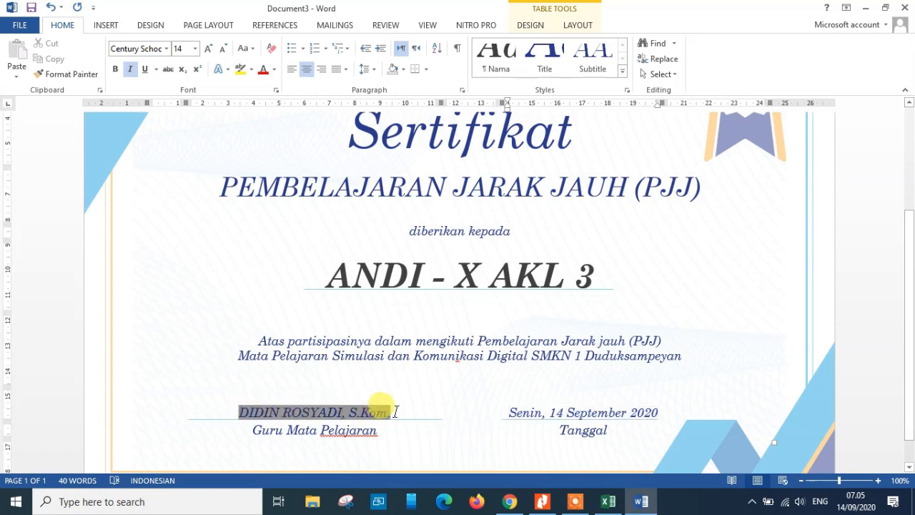
left_click(274, 69)
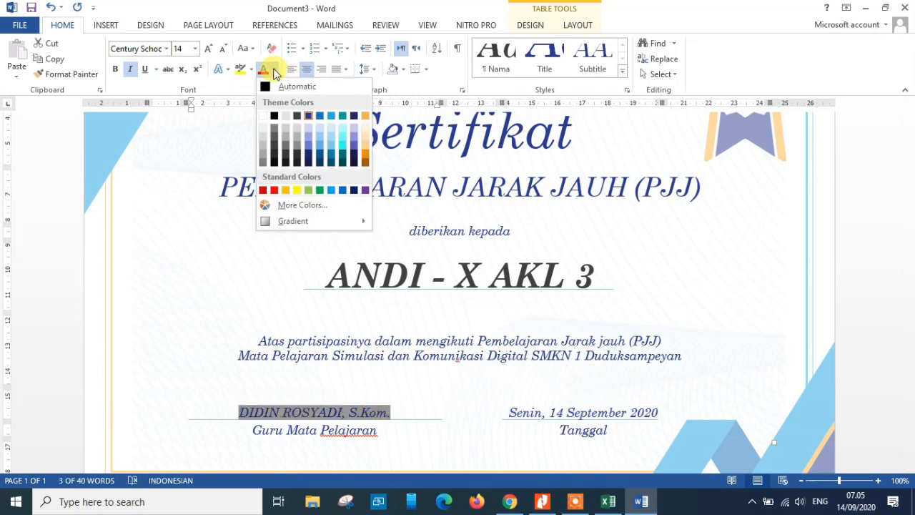
left_click(273, 114)
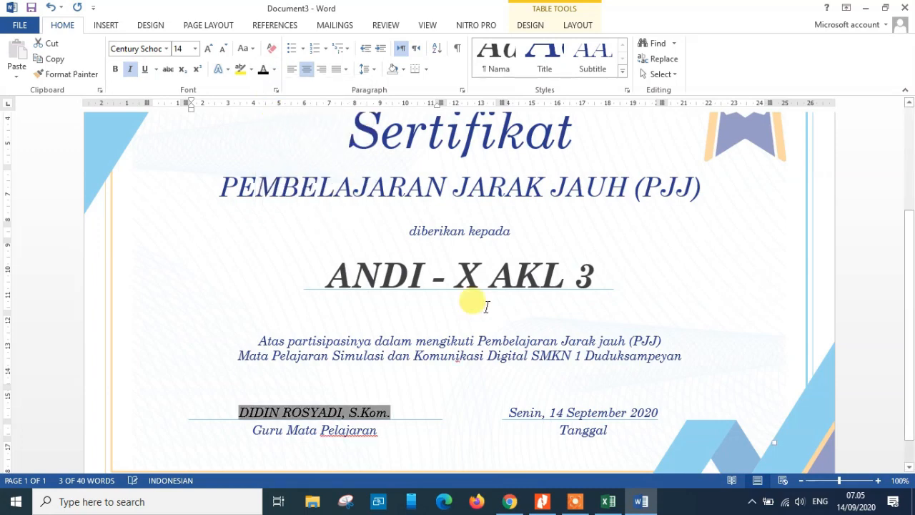
left_click(116, 69)
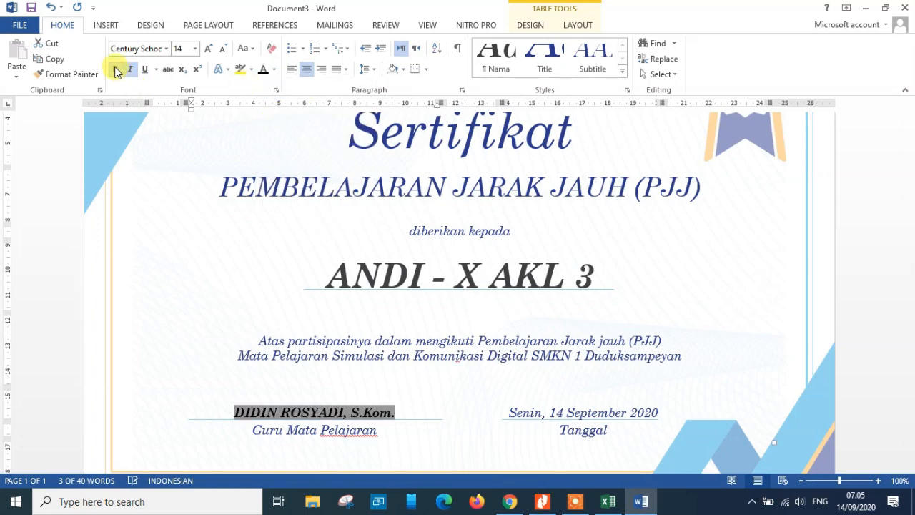
left_click(208, 50)
Make the merged date bold and 16 pt
triple_click(516, 413)
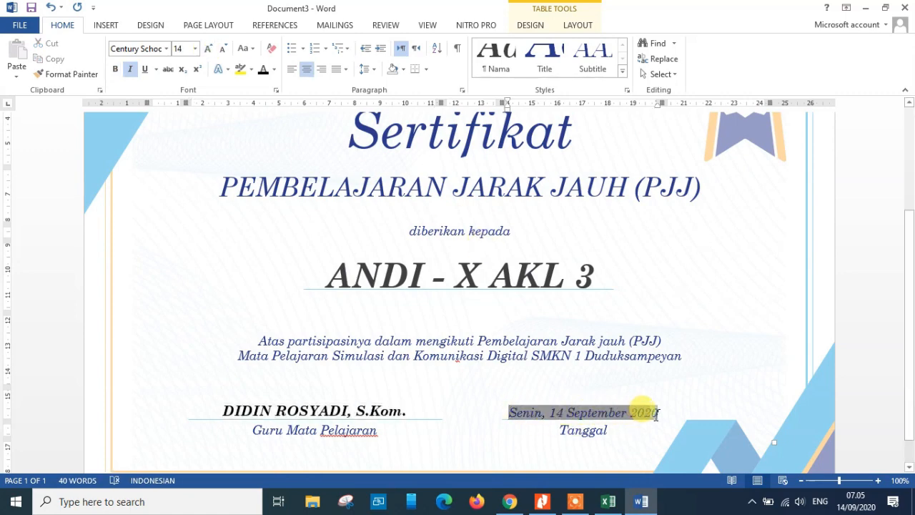
left_click_drag(658, 415, 658, 415)
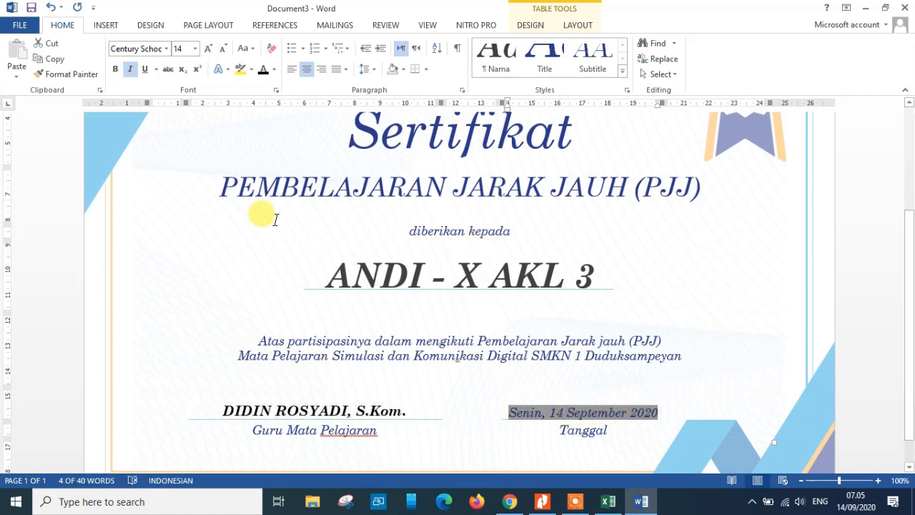
left_click(209, 47)
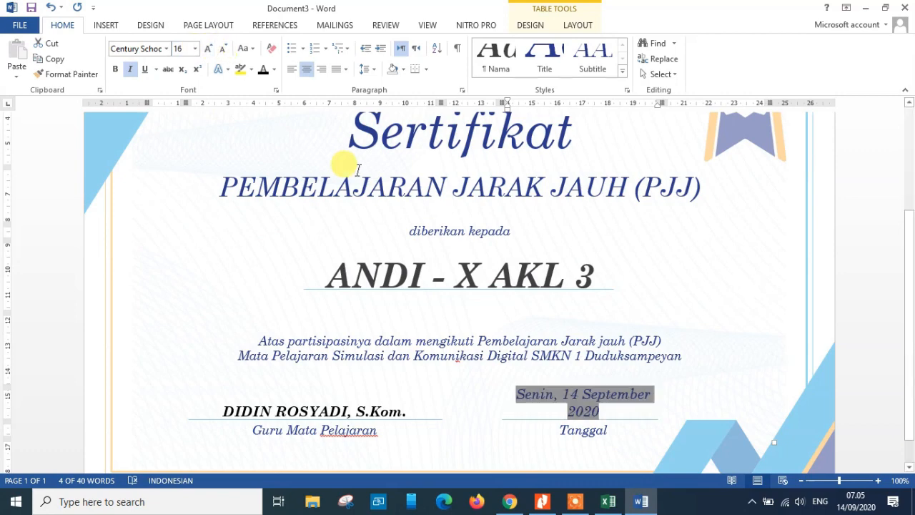
left_click(115, 69)
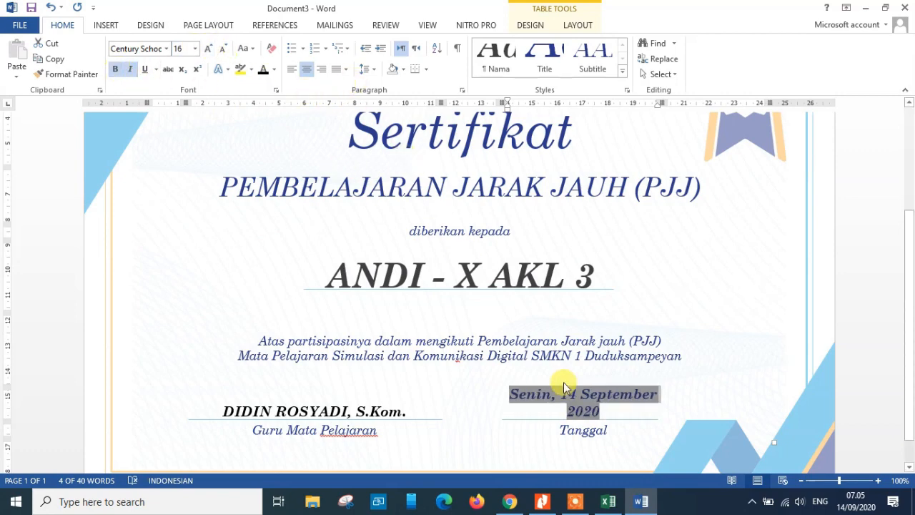
Widen the date paragraph's indents so the date fits on one line, and set its colour to black
left_click_drag(498, 102, 482, 102)
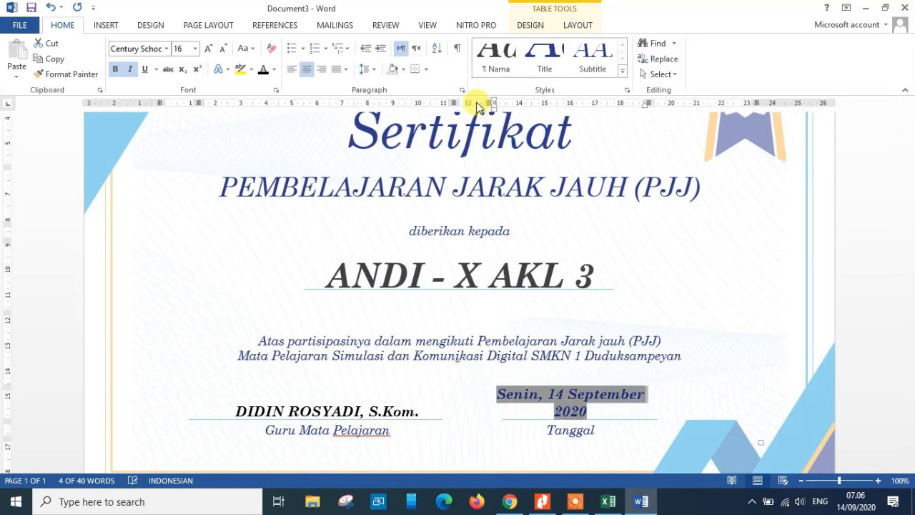
left_click_drag(654, 102, 695, 101)
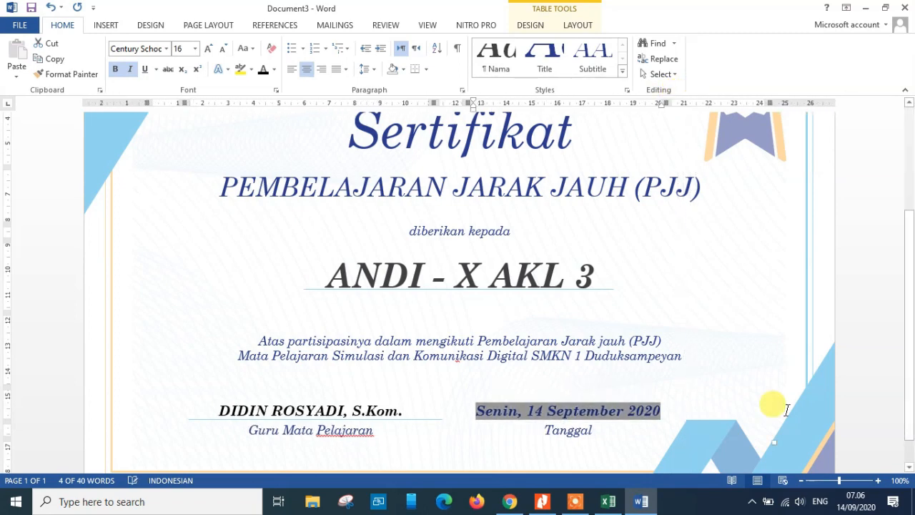
left_click(614, 433)
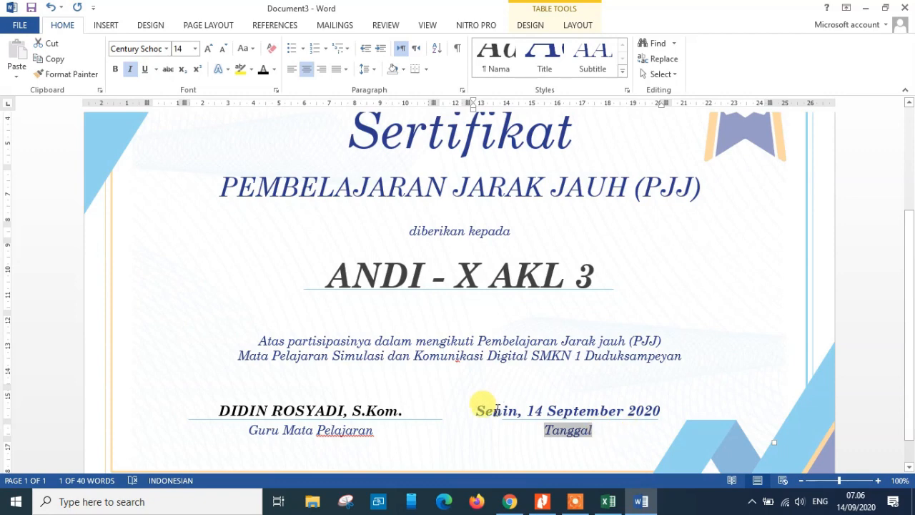
left_click_drag(479, 409, 650, 405)
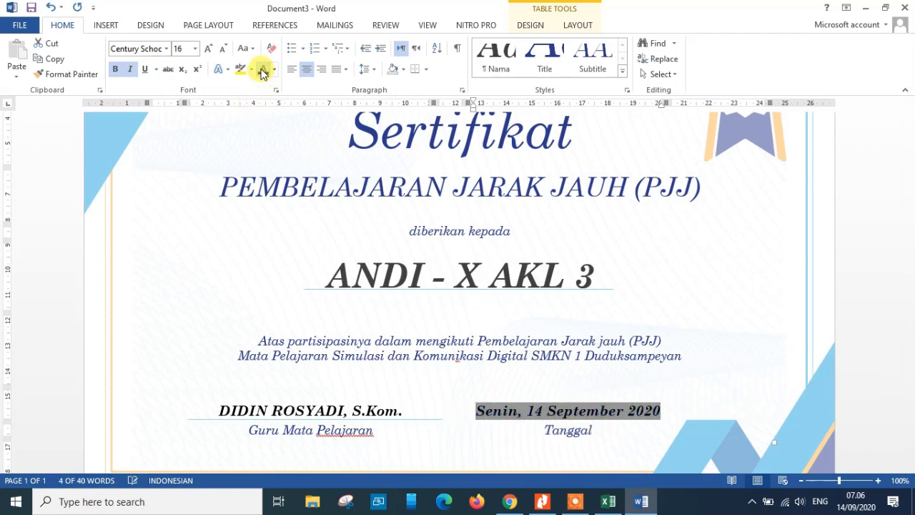
left_click(538, 384)
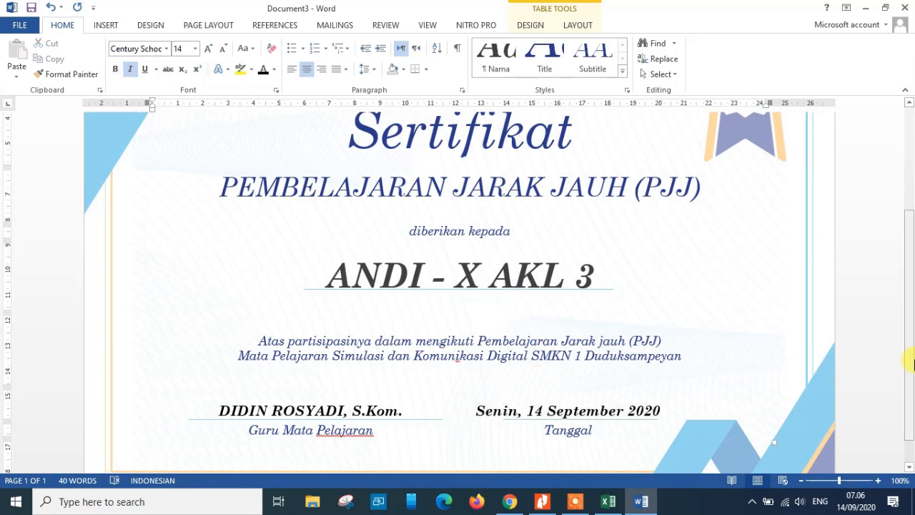
Insert the picture Logo SMK (transparan) kecil.png from Local Disk (D:) into the certificate
left_click_drag(912, 348, 912, 434)
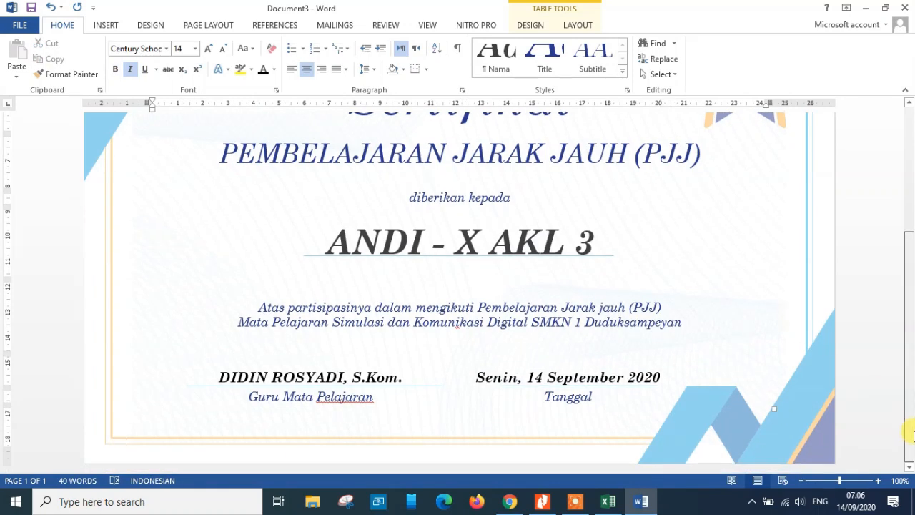
left_click_drag(909, 363, 910, 235)
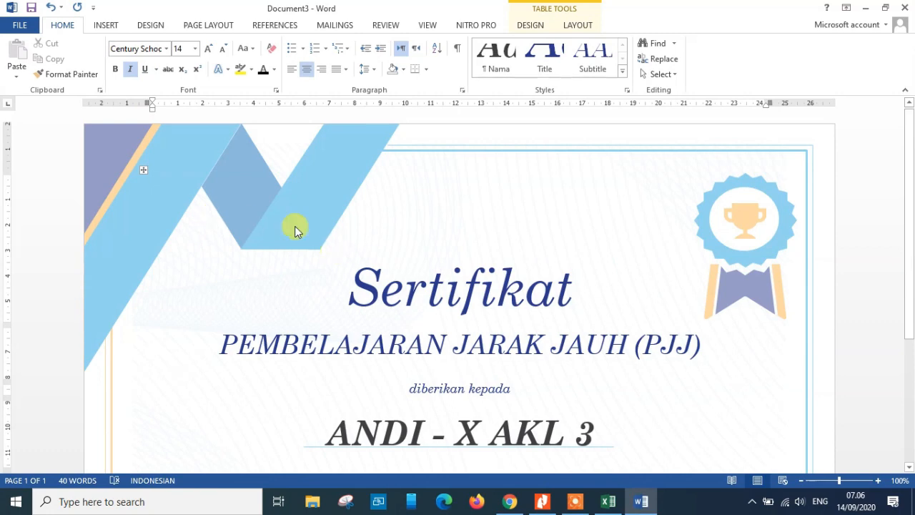
left_click(106, 28)
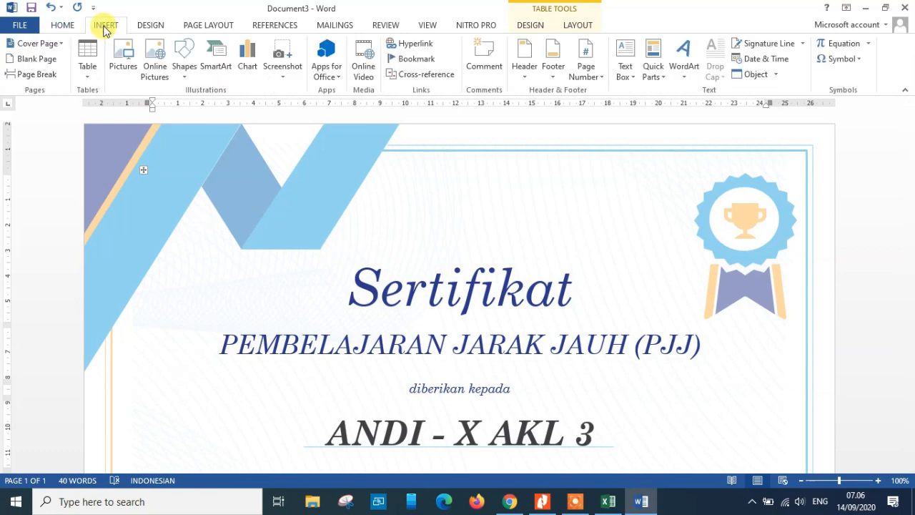
left_click(127, 65)
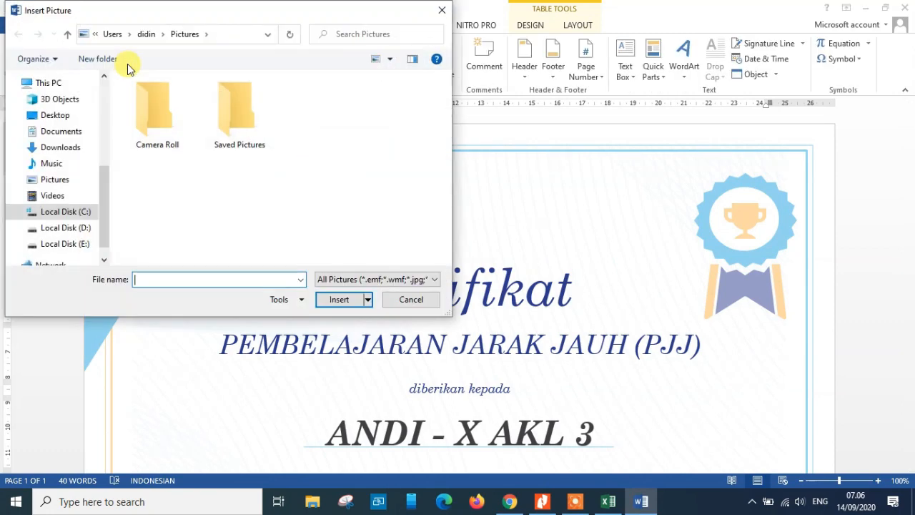
left_click(67, 228)
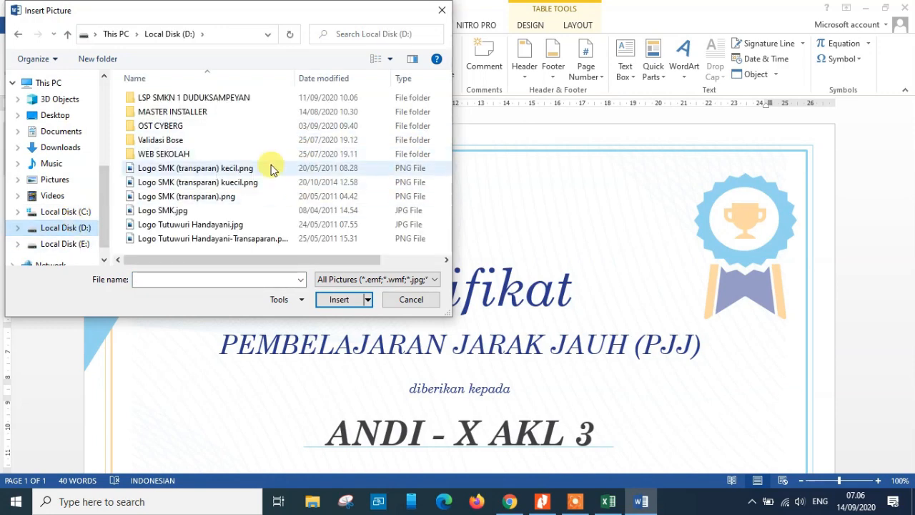
double_click(203, 172)
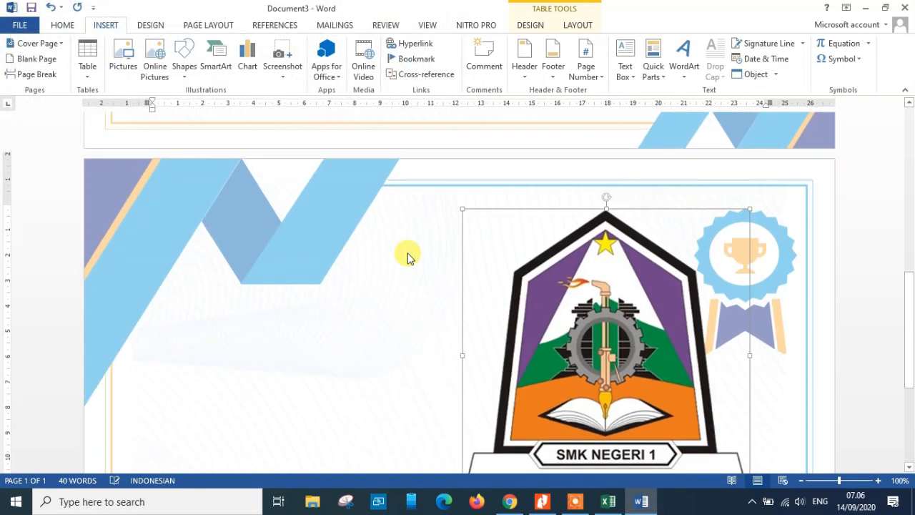
Set the logo's text wrapping to In Front of Text
left_click_drag(909, 286, 907, 363)
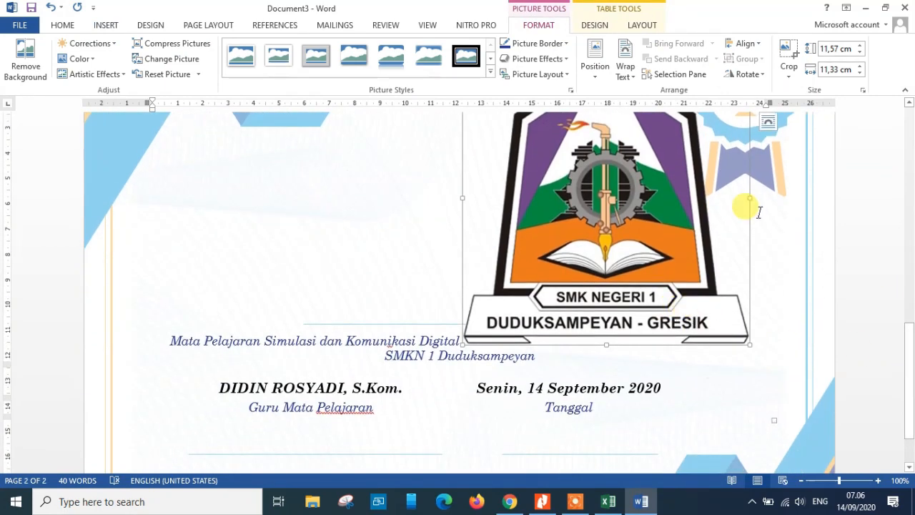
left_click(768, 123)
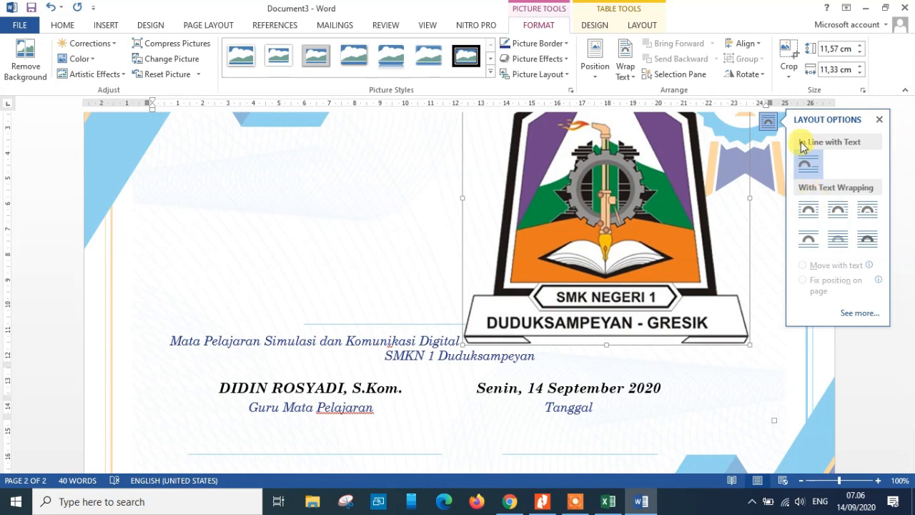
left_click(837, 211)
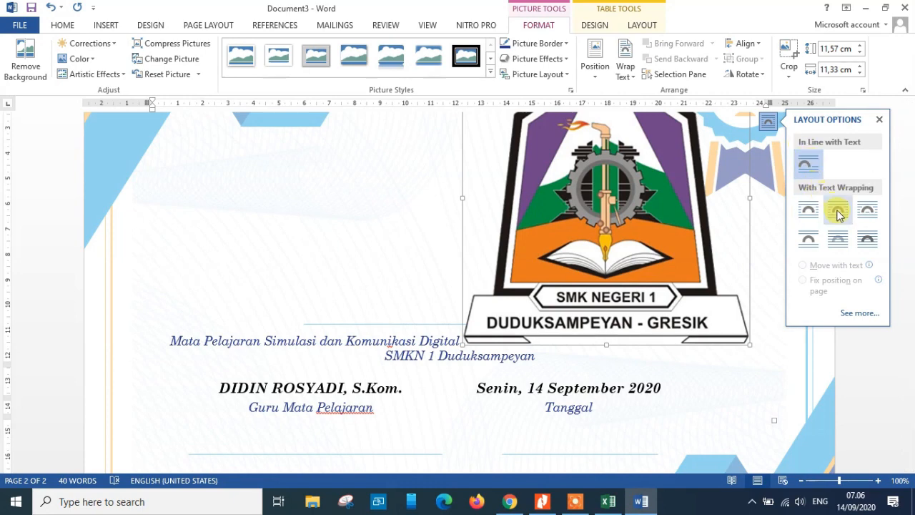
left_click(866, 245)
Shrink the logo to about 4 cm wide and move it into the certificate's top-left corner
left_click_drag(633, 351, 454, 227)
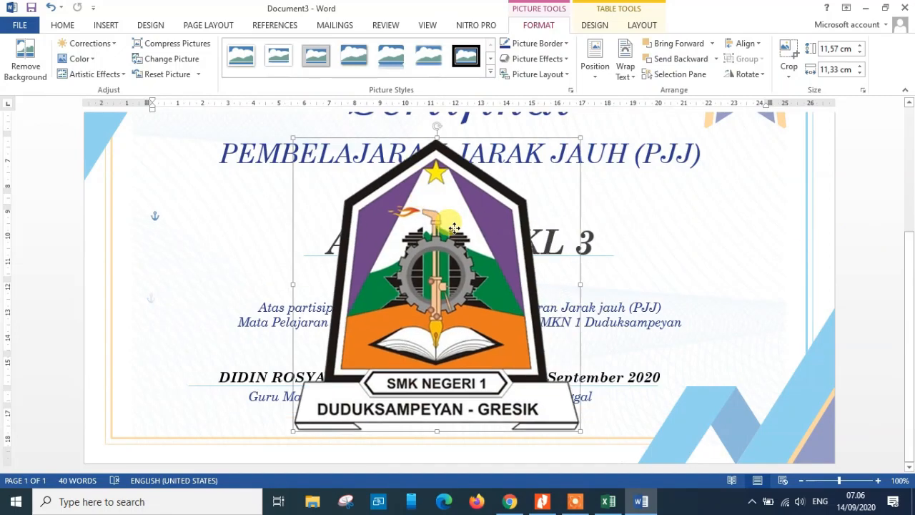
left_click_drag(580, 430, 393, 240)
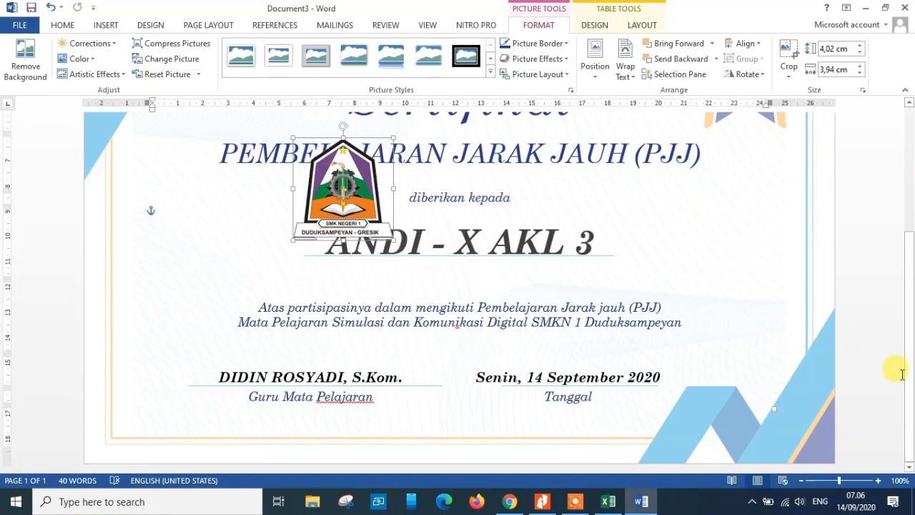
left_click_drag(906, 374, 907, 249)
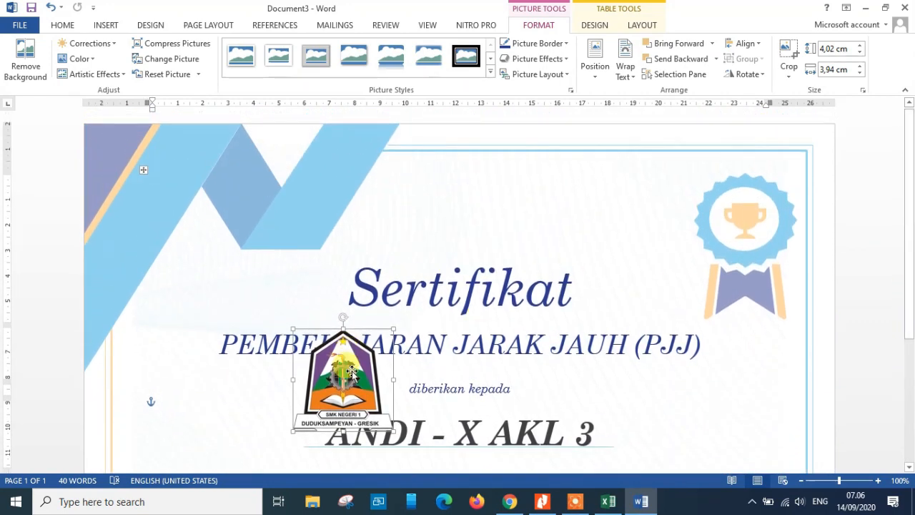
left_click_drag(351, 372, 210, 255)
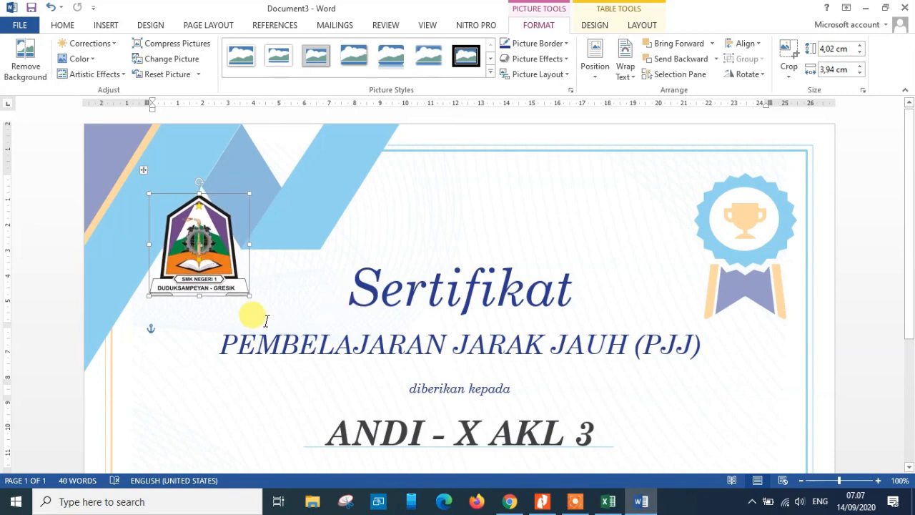
double_click(429, 254)
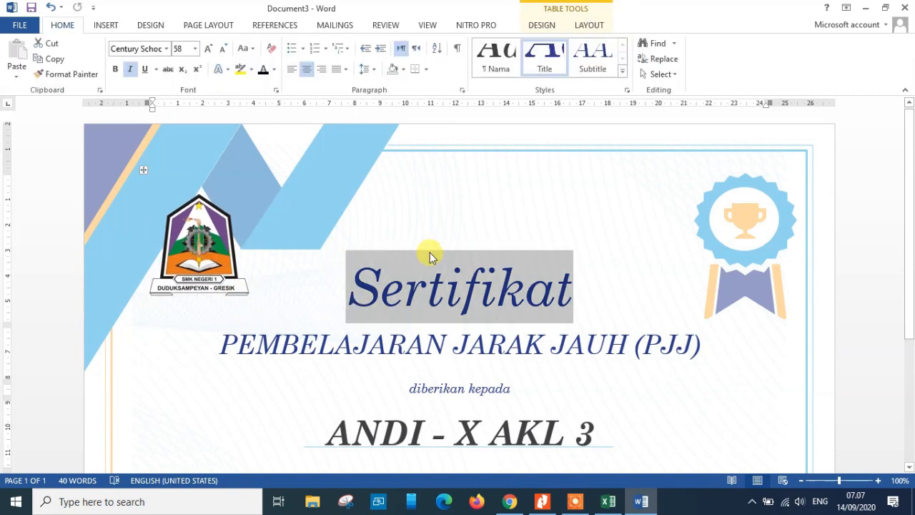
left_click(739, 338)
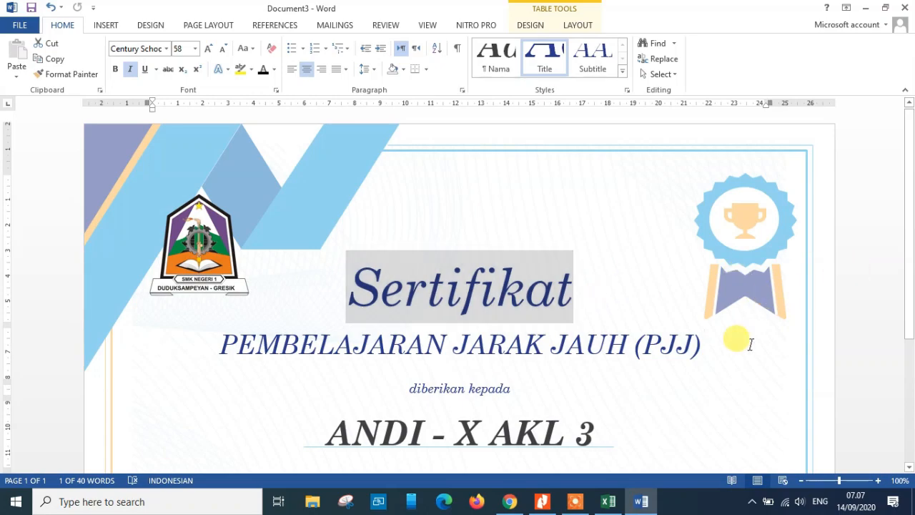
left_click_drag(909, 266, 901, 235)
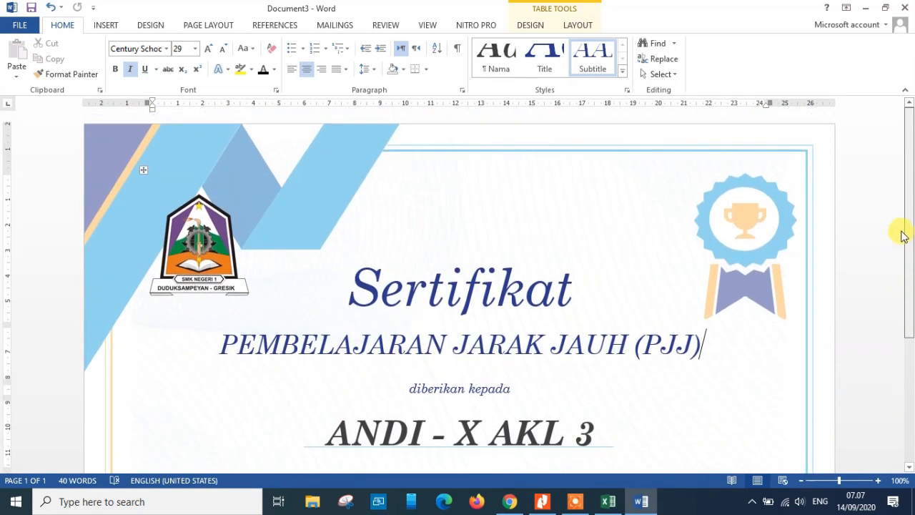
Add Print Preview and Print to the Quick Access Toolbar
left_click(326, 26)
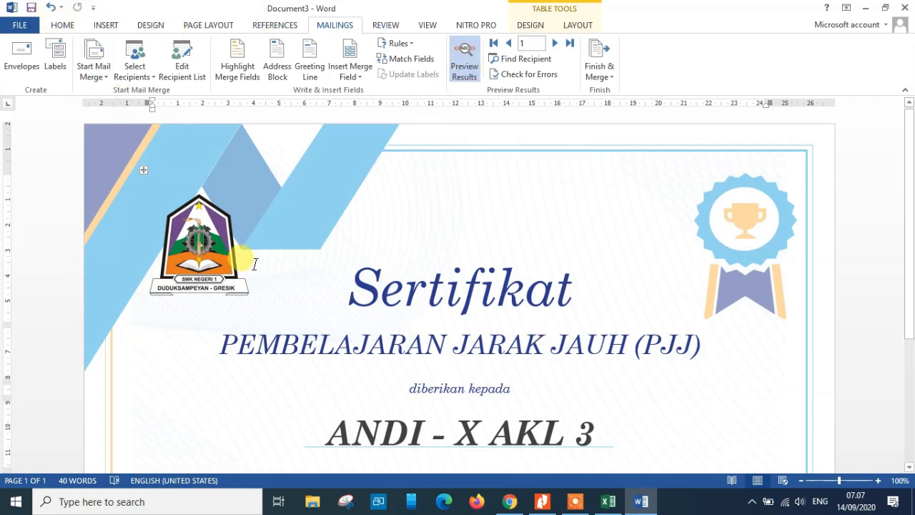
left_click(92, 8)
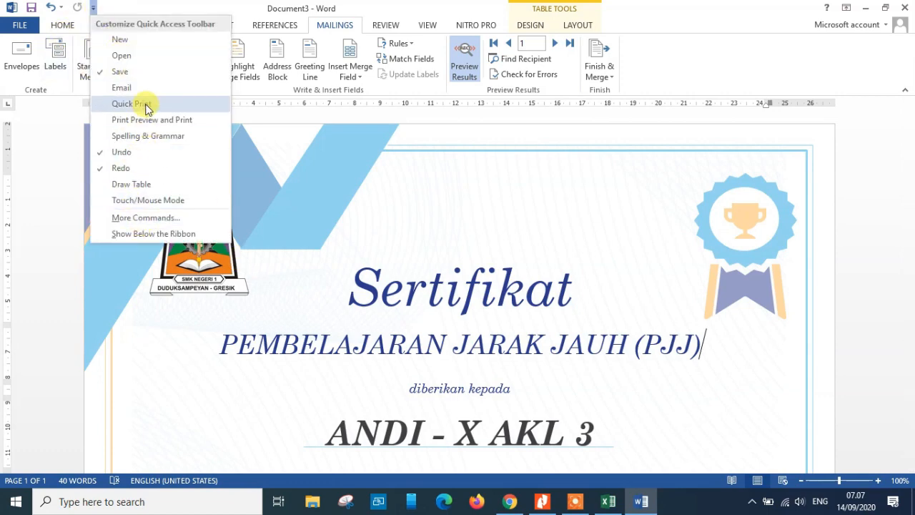
left_click(124, 118)
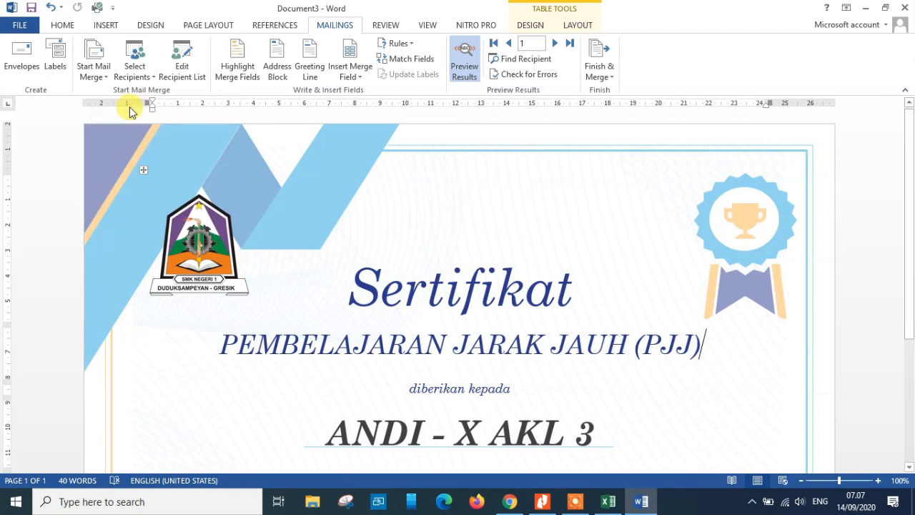
Step forward through the previewed merge records to the last recipient, checking each certificate's name and class
left_click(557, 45)
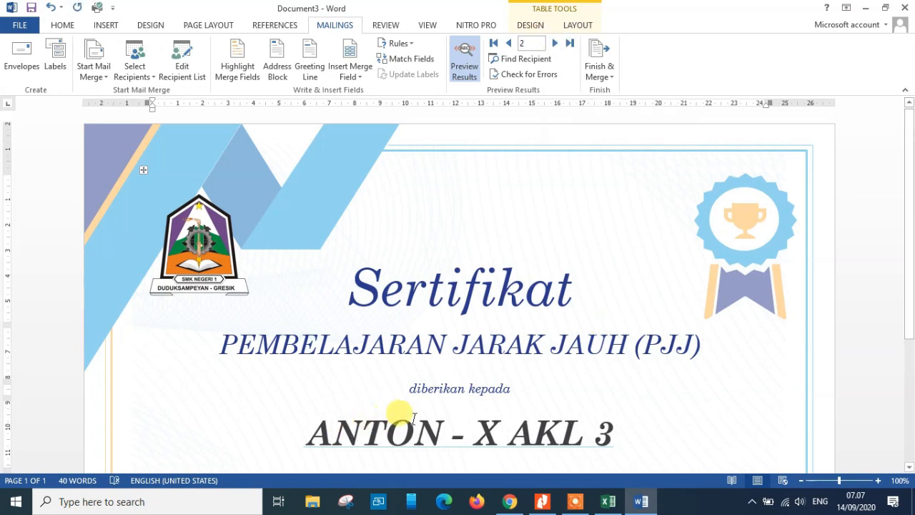
mouse_move(912, 206)
left_mouse_down()
mouse_move(910, 308)
mouse_move(909, 293)
left_mouse_up()
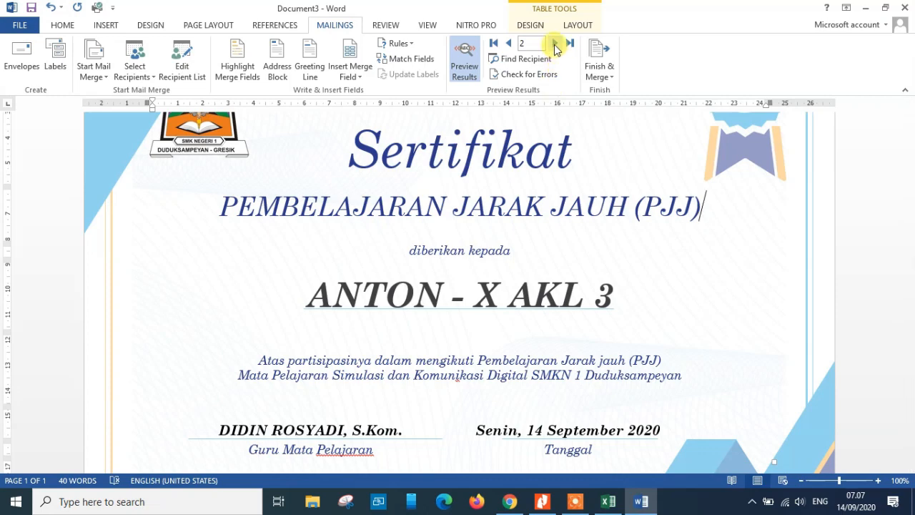
left_click(555, 45)
left_click(554, 45)
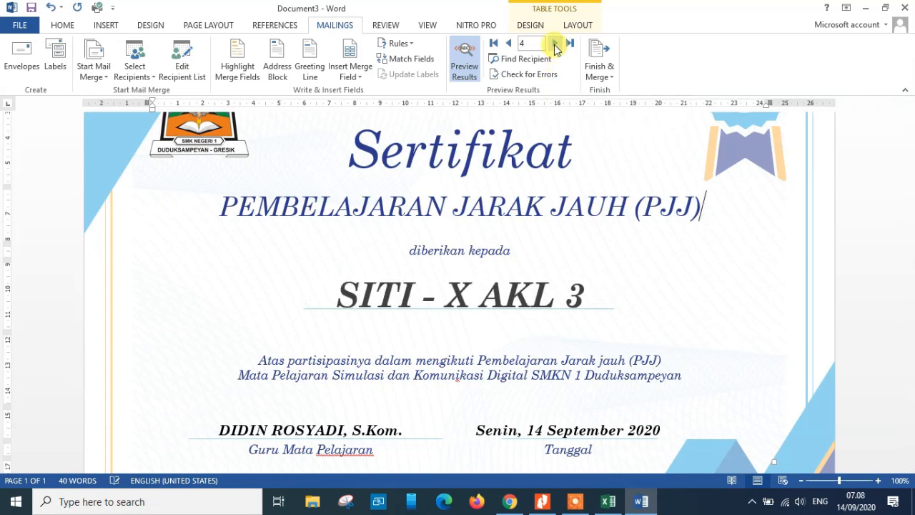
left_click(554, 45)
left_click(556, 45)
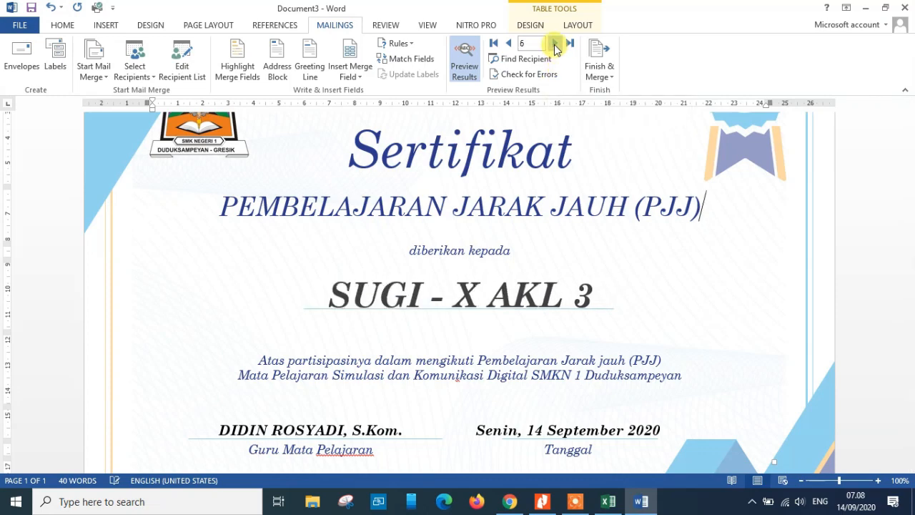
left_click(556, 45)
left_click(555, 45)
left_click(555, 45)
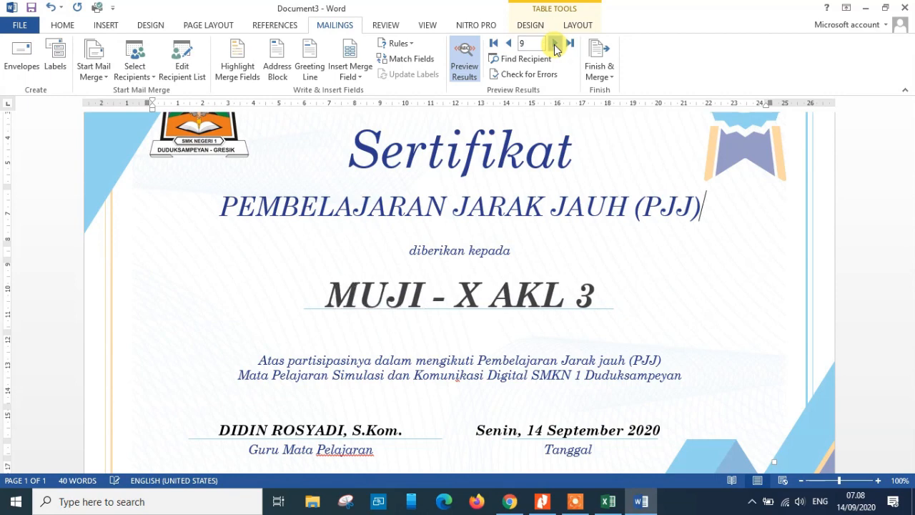
left_click(556, 45)
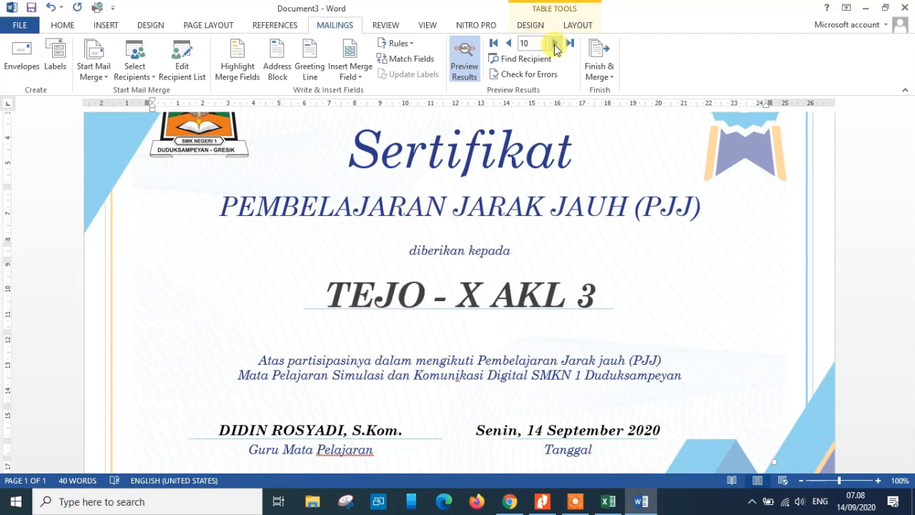
Step back through the previewed records to the first recipient and compare them with the DATA SUMBER student list in Excel
left_click(507, 45)
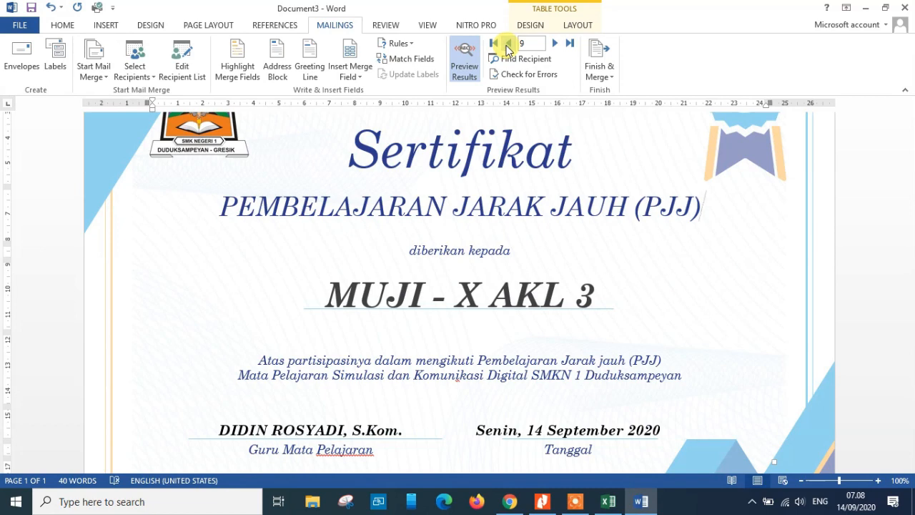
left_click(507, 45)
left_click(507, 45)
left_click(507, 45)
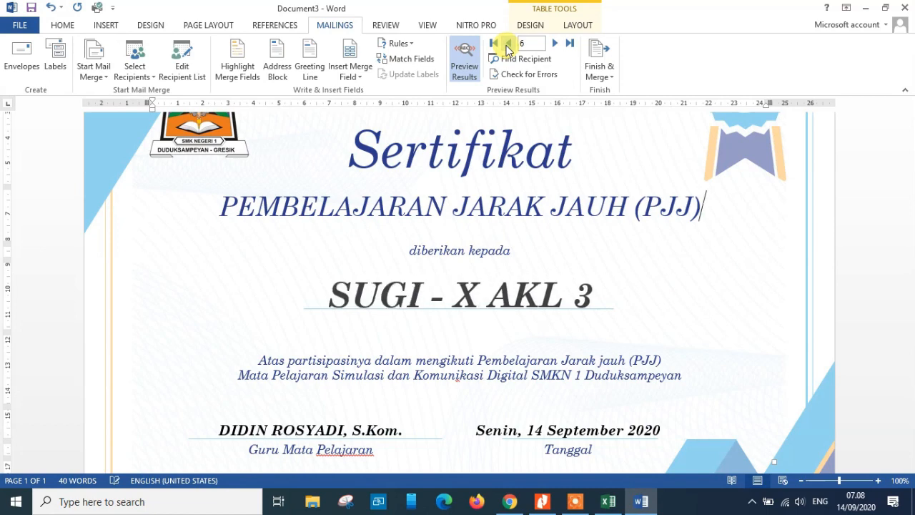
left_click(507, 45)
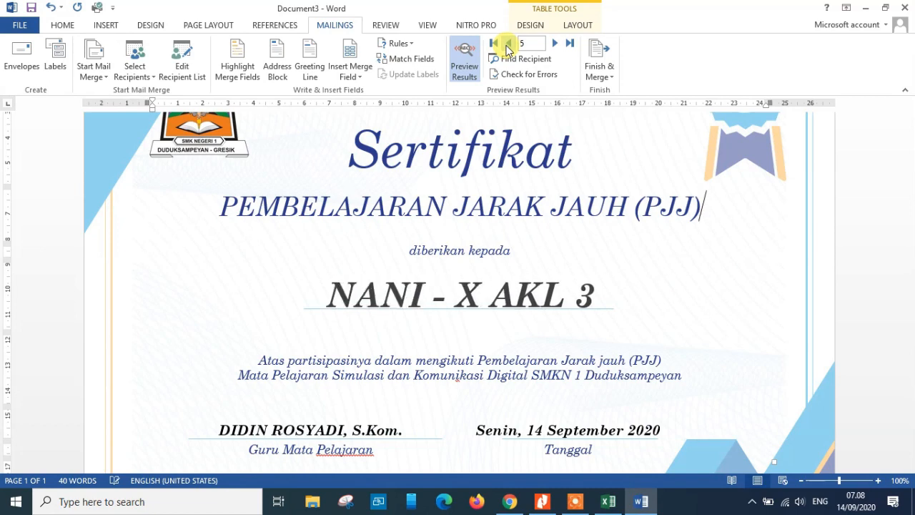
left_click(507, 45)
left_click(507, 45)
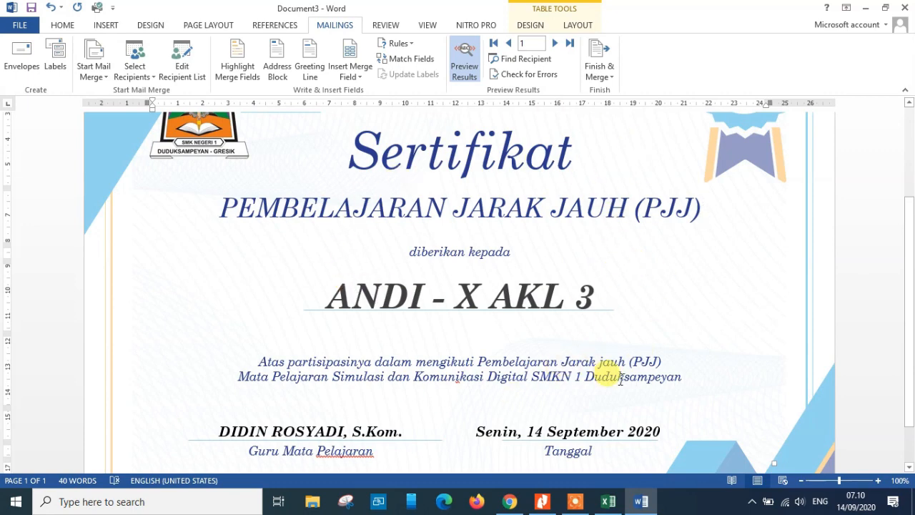
left_click(609, 502)
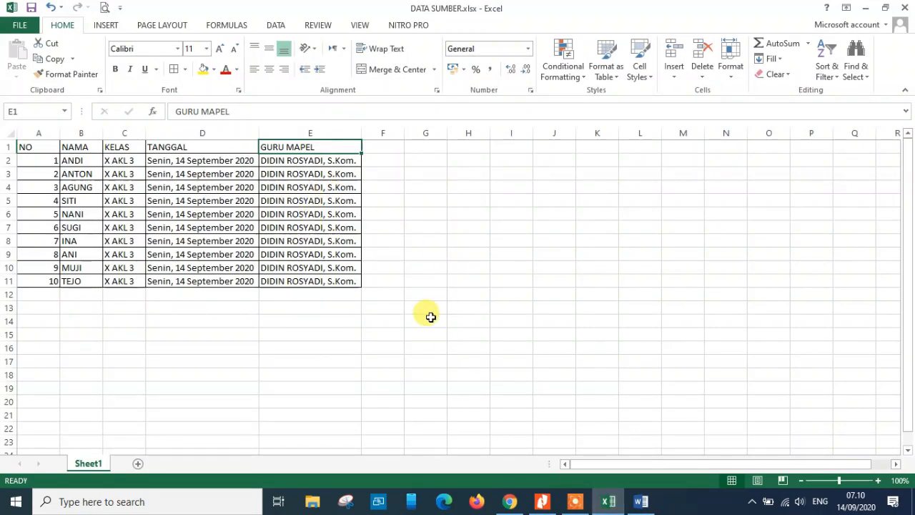
left_click(611, 504)
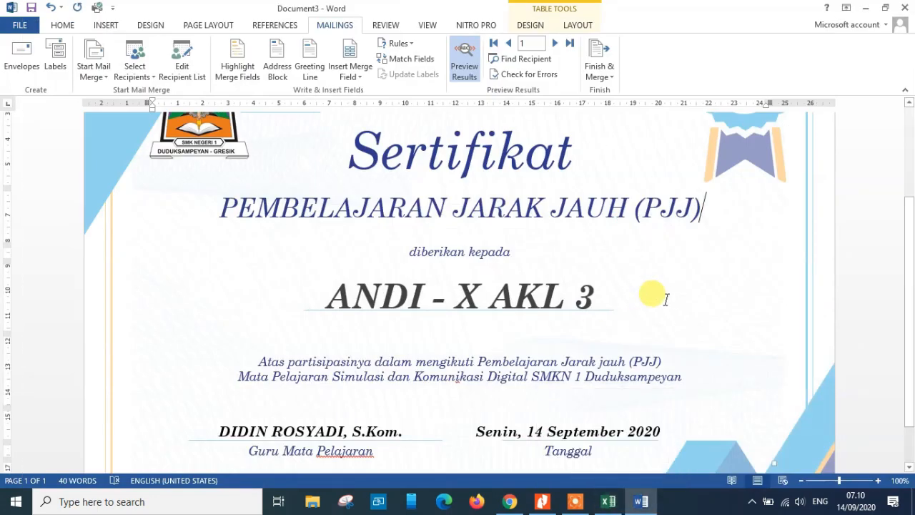